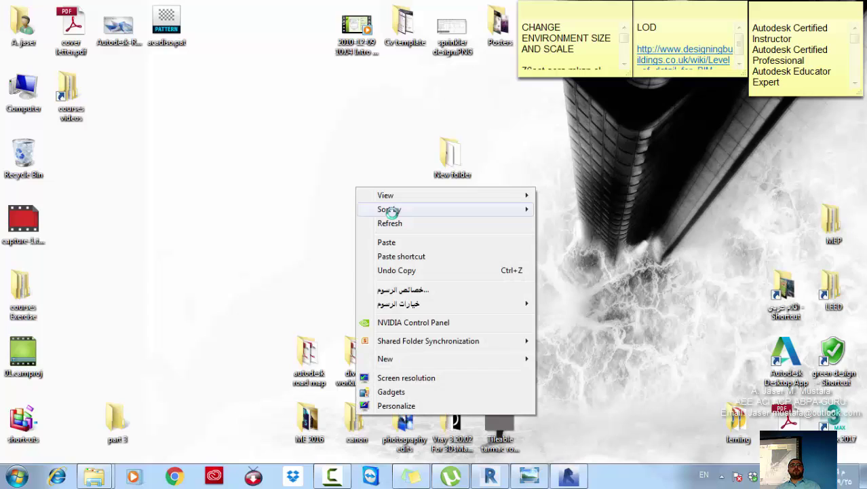
Step: Browse from the courses Exercise folder to "002 villa savoye (insert CAD)" inside the autodesk Revit 2017 Course folder
mouse_move(386, 212)
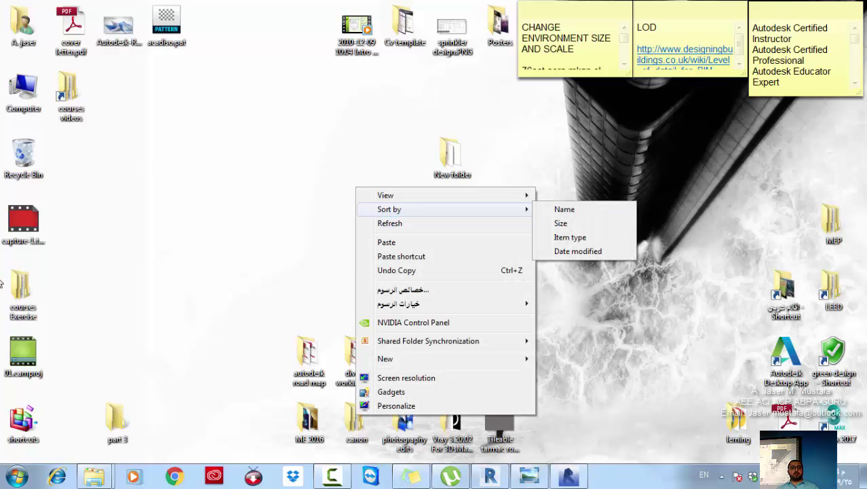
left_click(145, 163)
double_click(26, 293)
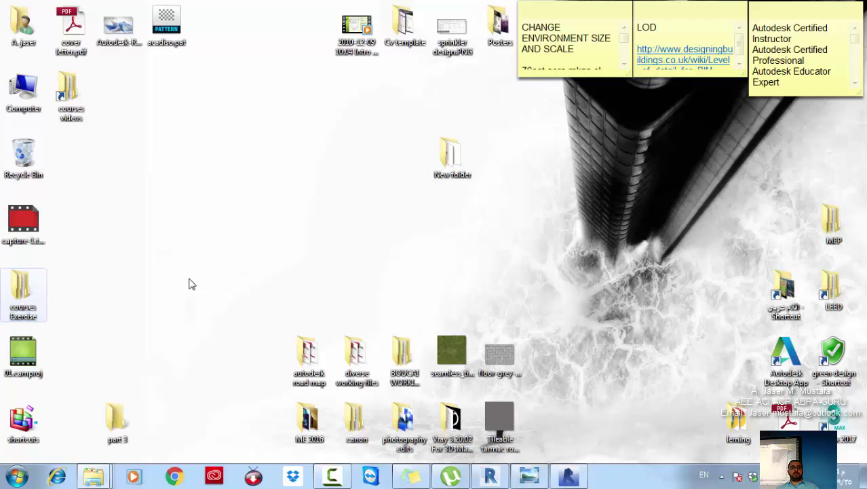
double_click(434, 89)
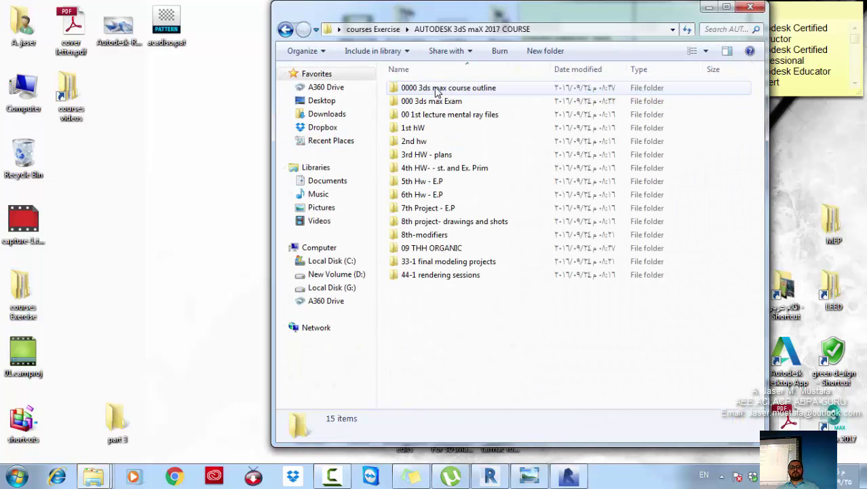
left_click(285, 30)
double_click(429, 111)
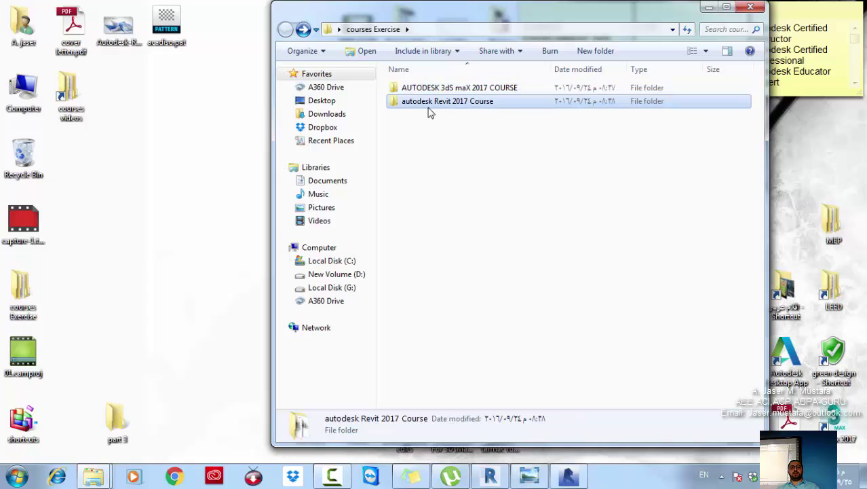
double_click(435, 101)
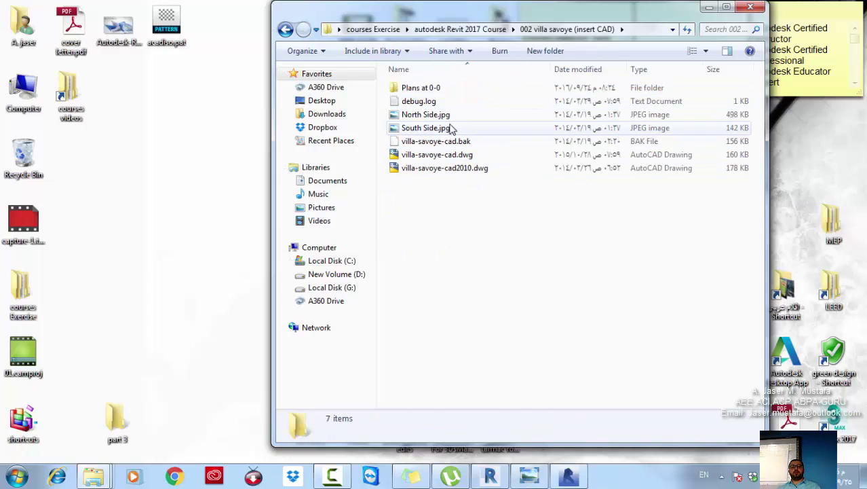
Step: View the villa reference images North Side.jpg and South Side.jpg, and put the image viewer away
double_click(439, 115)
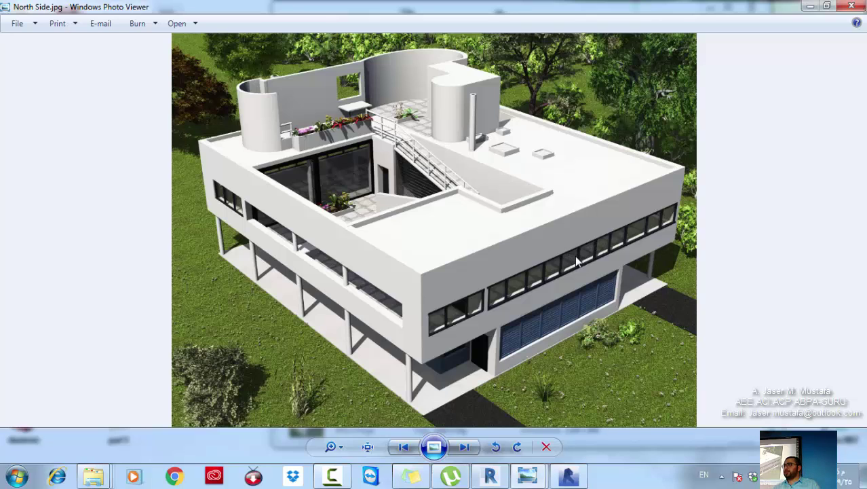
key("Right")
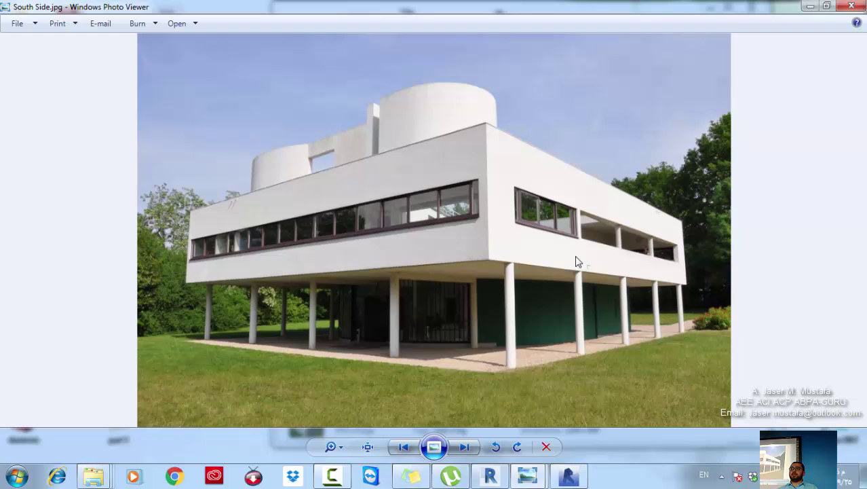
left_click(811, 6)
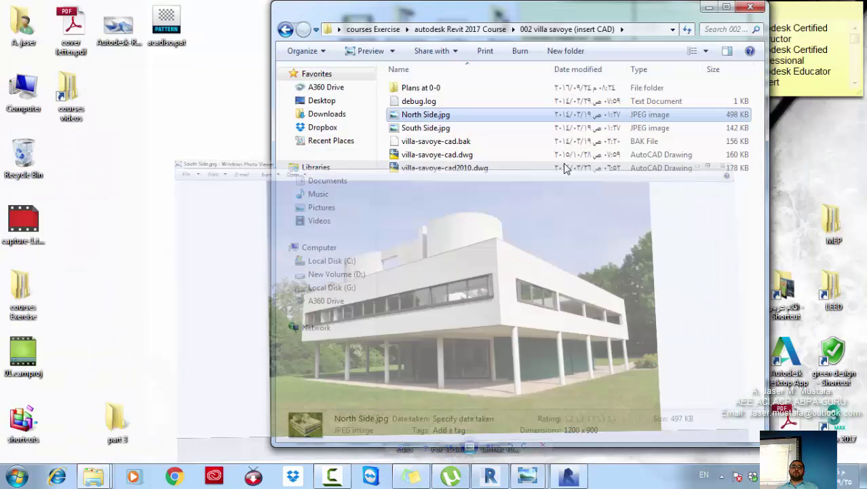
Step: Open the drawing villa-savoye-cad2010.dwg in AutoCAD and move the folder window aside
left_click(479, 231)
left_click(451, 155)
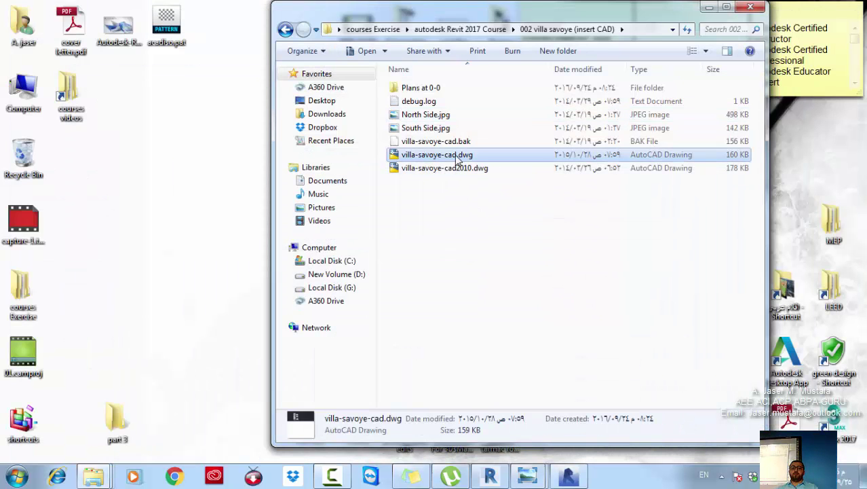
double_click(468, 168)
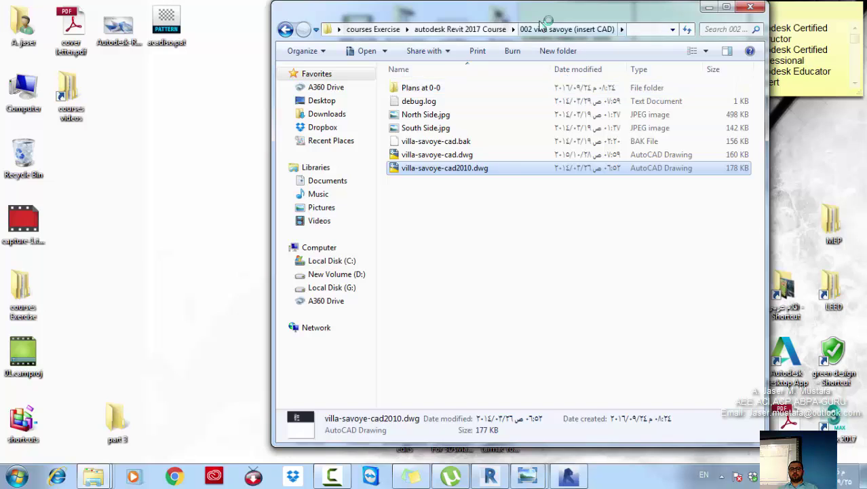
left_click_drag(547, 18, 608, 20)
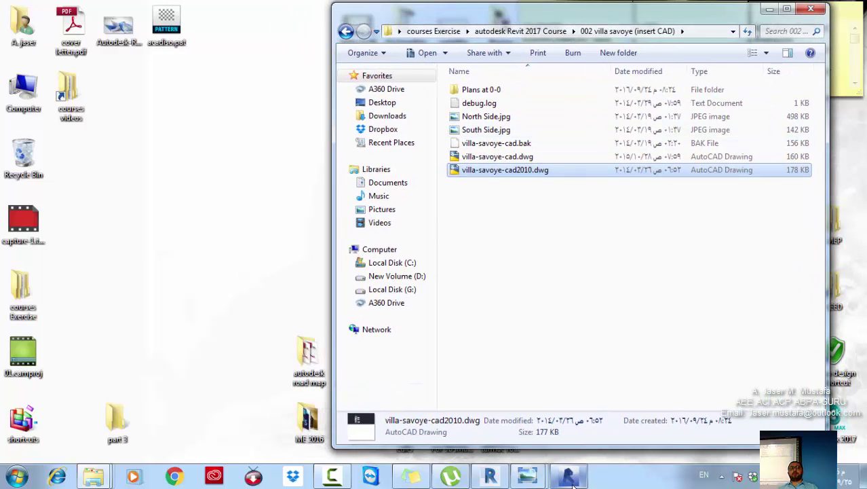
mouse_move(575, 483)
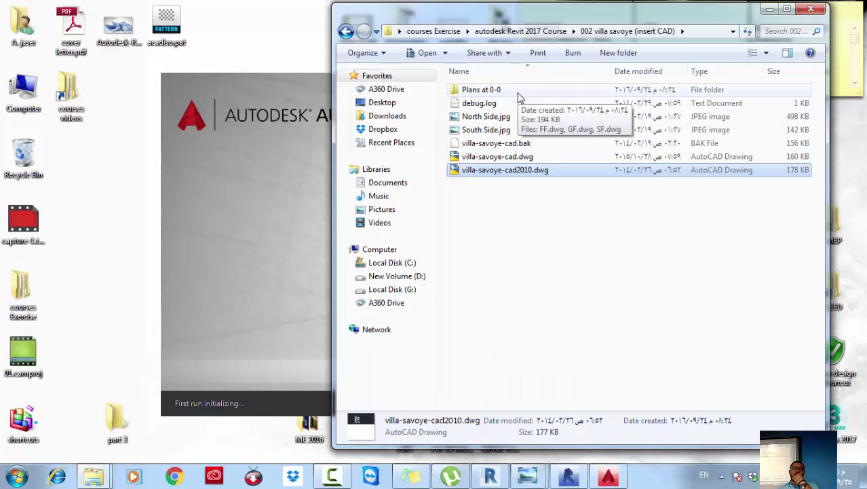
Step: Switch to Revit, leave the wall command and open the East building elevation at the Level 2 head
left_click(570, 476)
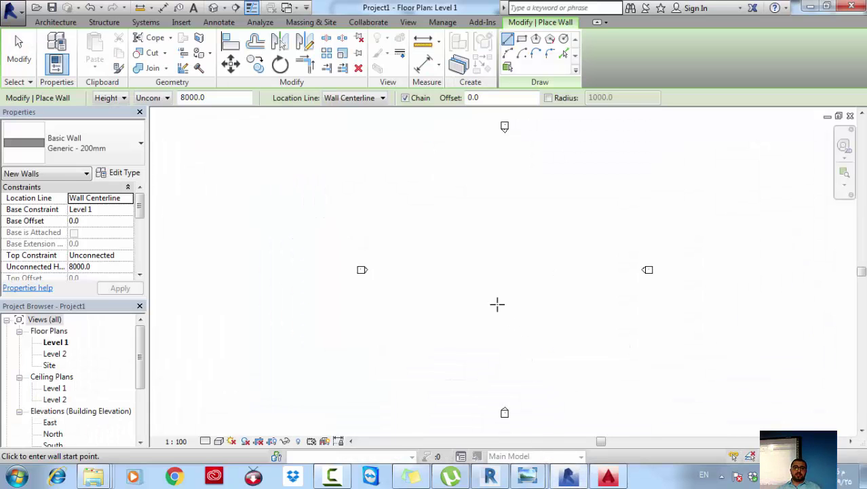
key("Escape")
key("Escape")
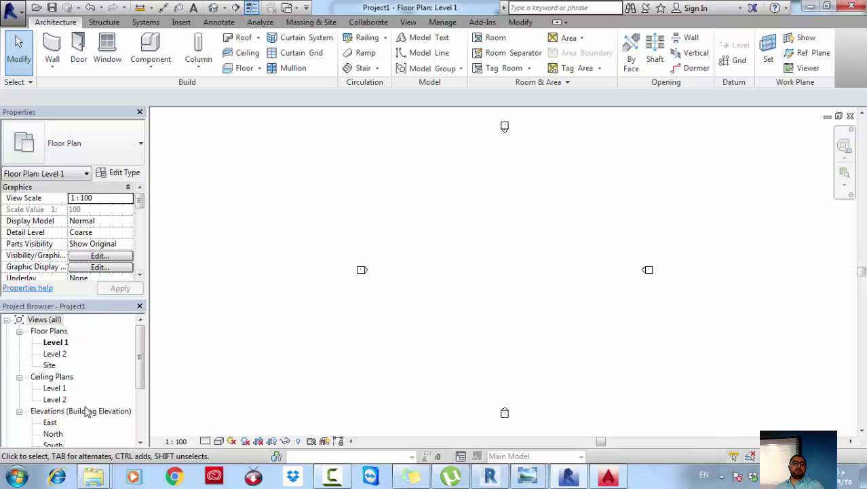
double_click(51, 423)
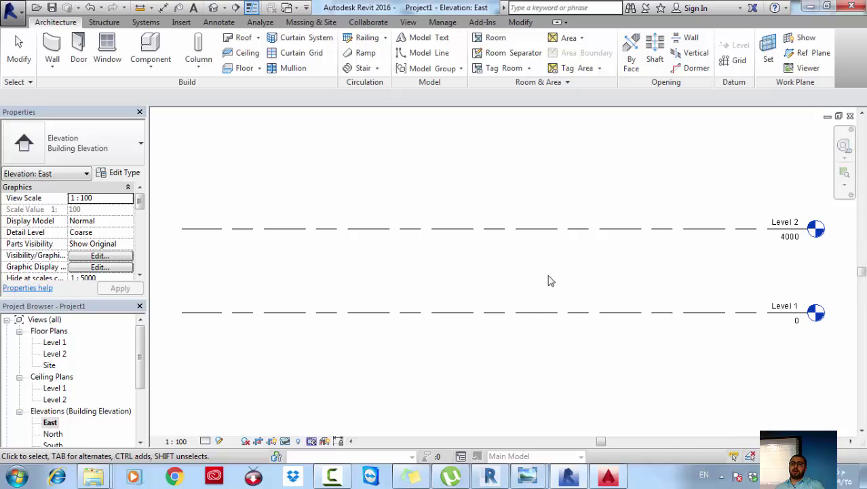
scroll(732, 259, "up", 4)
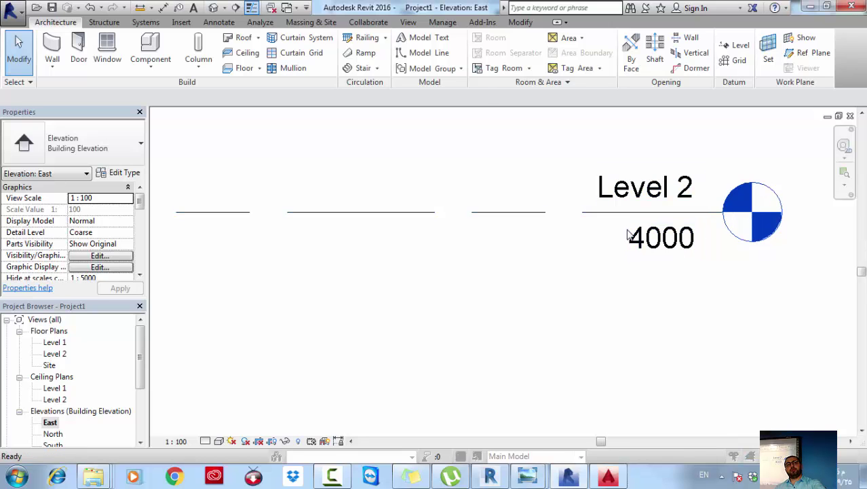
key("u")
key("n")
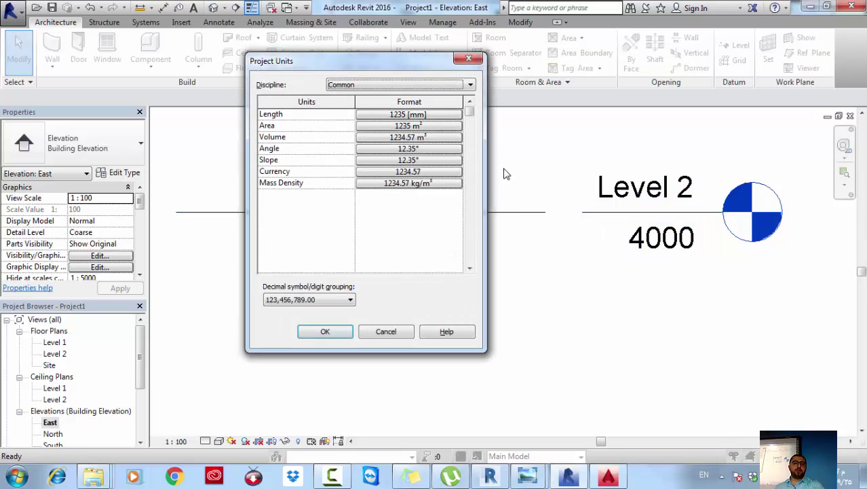
left_click(468, 59)
left_click(520, 23)
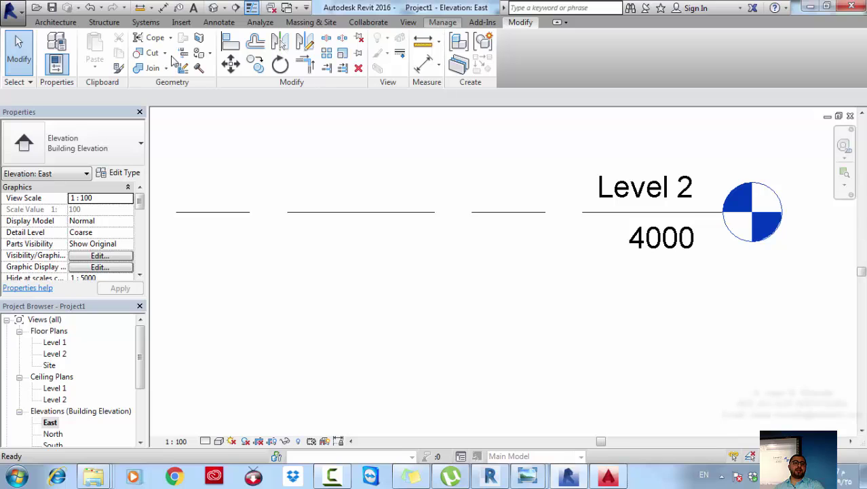
Step: Set the project's length units to meters with 2 decimal places and the unit symbol m
left_click(442, 22)
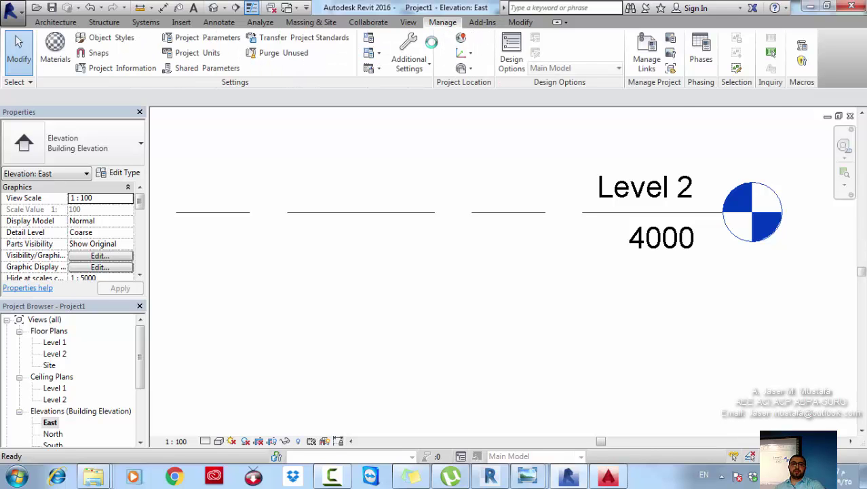
left_click(211, 53)
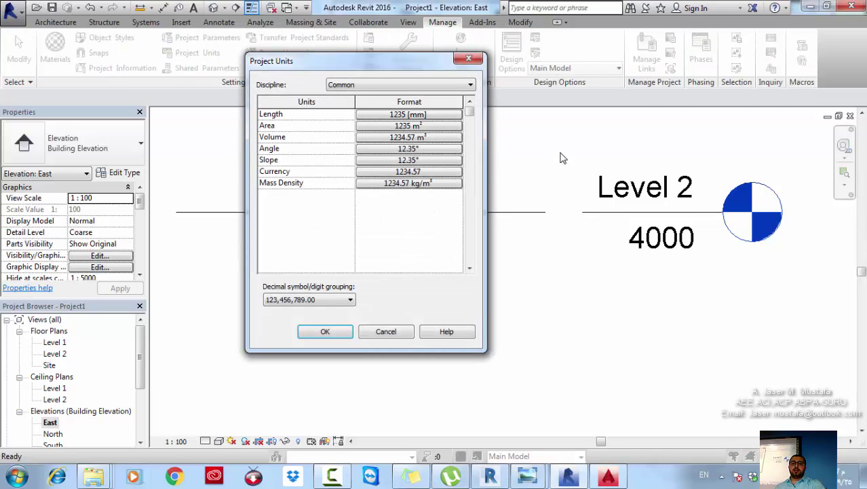
left_click(426, 114)
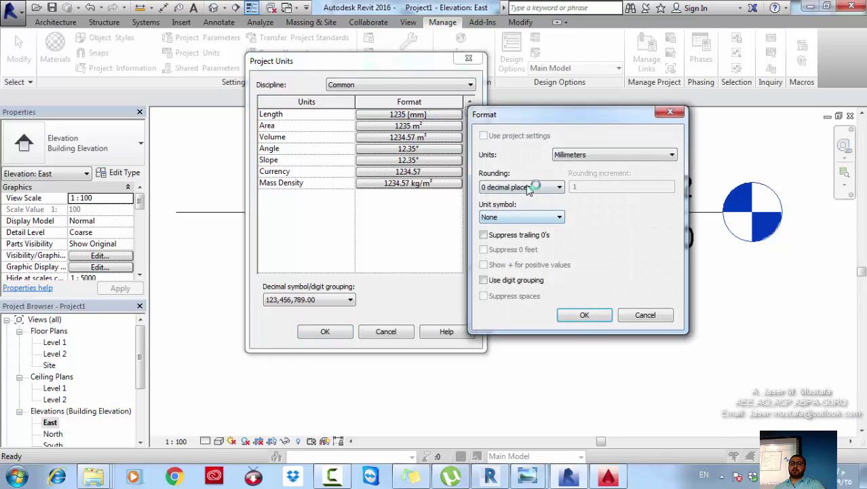
left_click(567, 157)
left_click(564, 199)
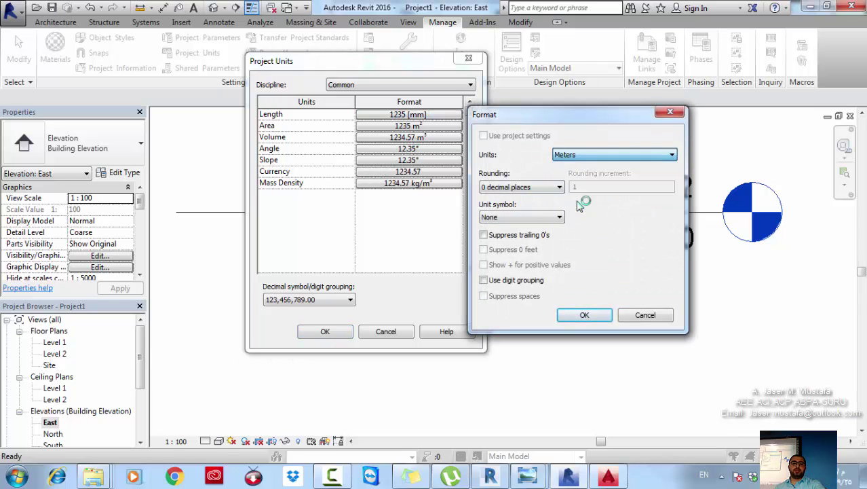
left_click(556, 187)
left_click(506, 239)
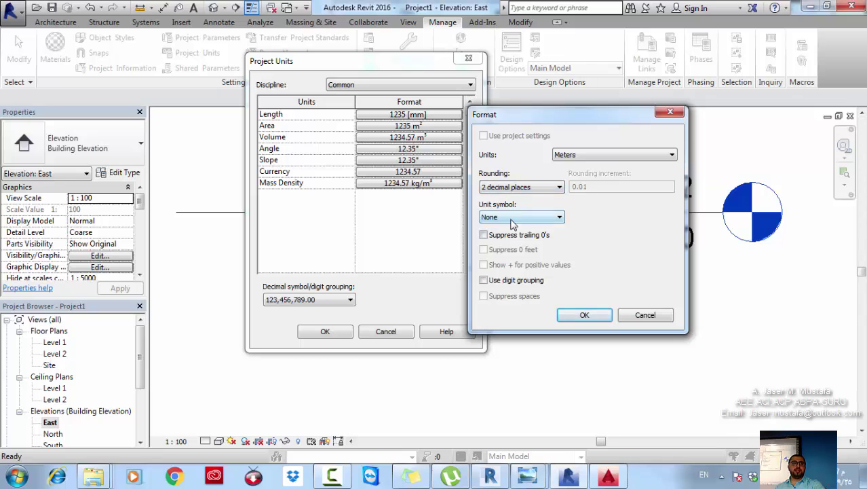
left_click(507, 215)
left_click(511, 234)
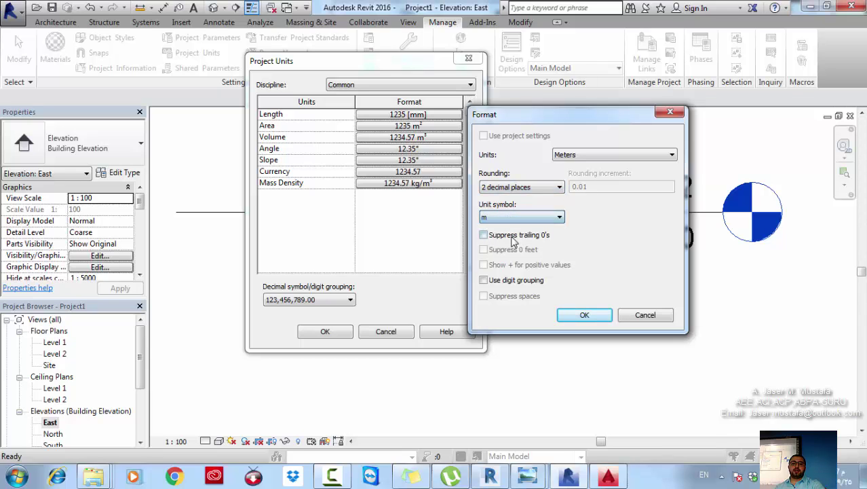
left_click(586, 315)
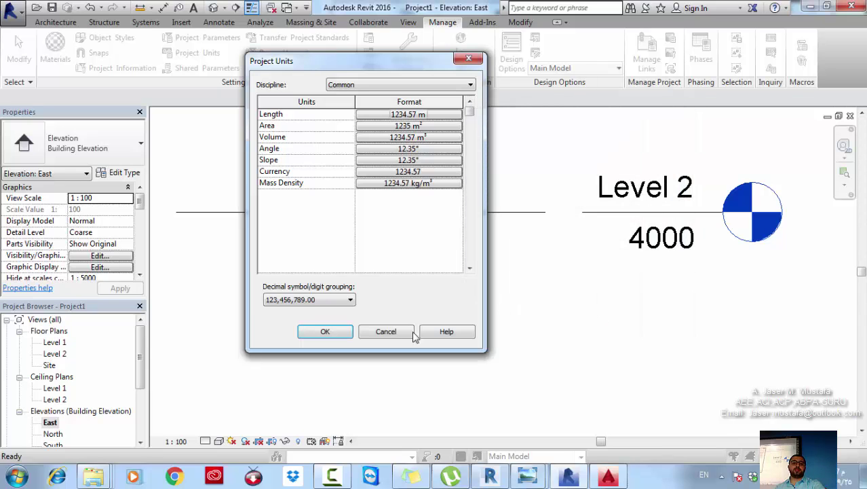
left_click(325, 332)
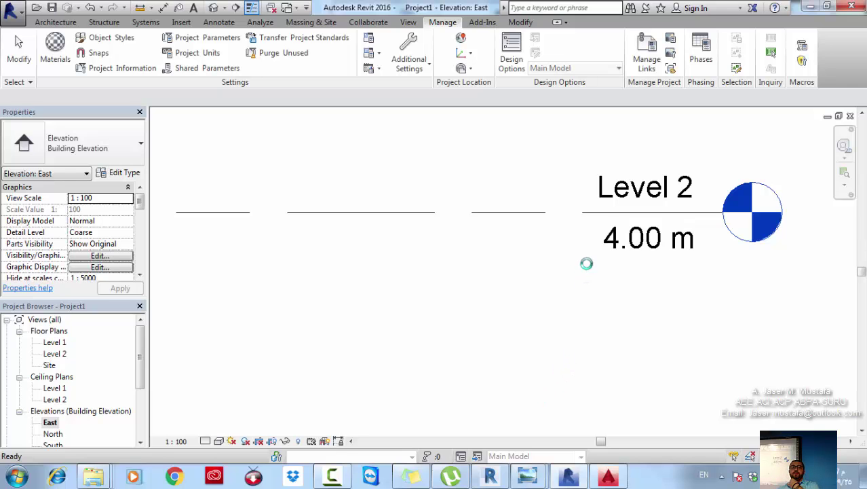
Step: Rename Level 1 to GF, including its corresponding views
scroll(588, 263, "down", 2)
middle_click_drag(641, 388, 662, 298)
double_click(668, 319)
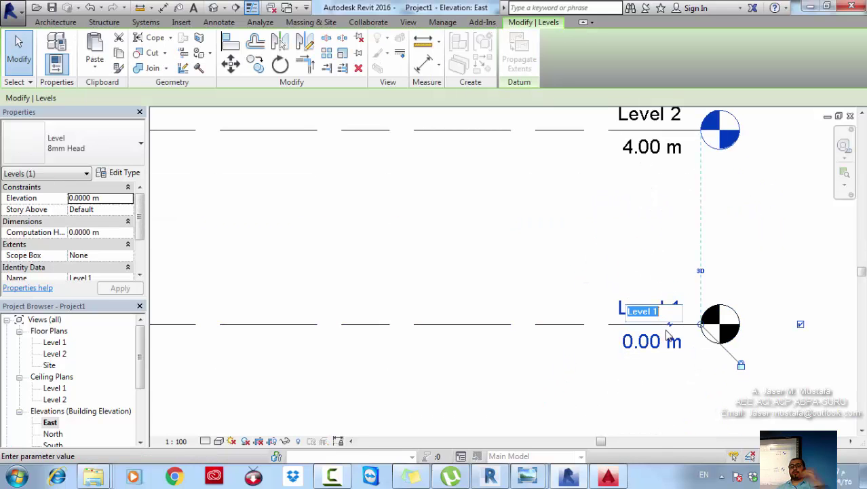
type("GF")
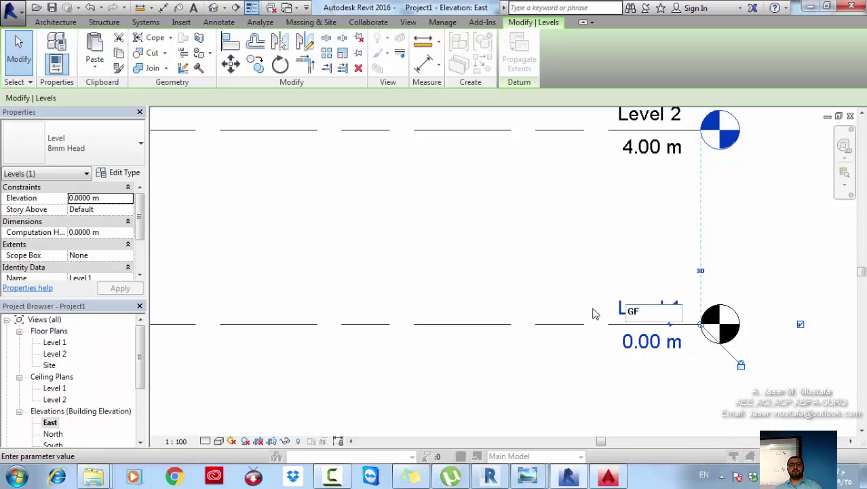
key("Return")
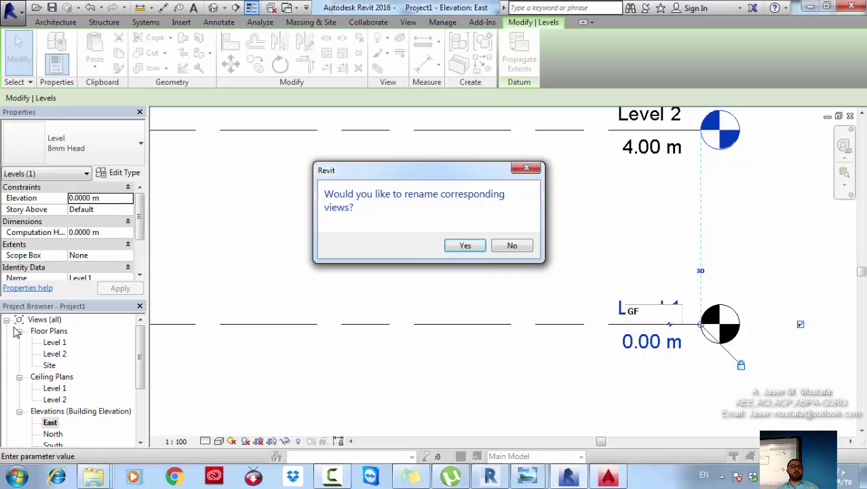
left_click(468, 245)
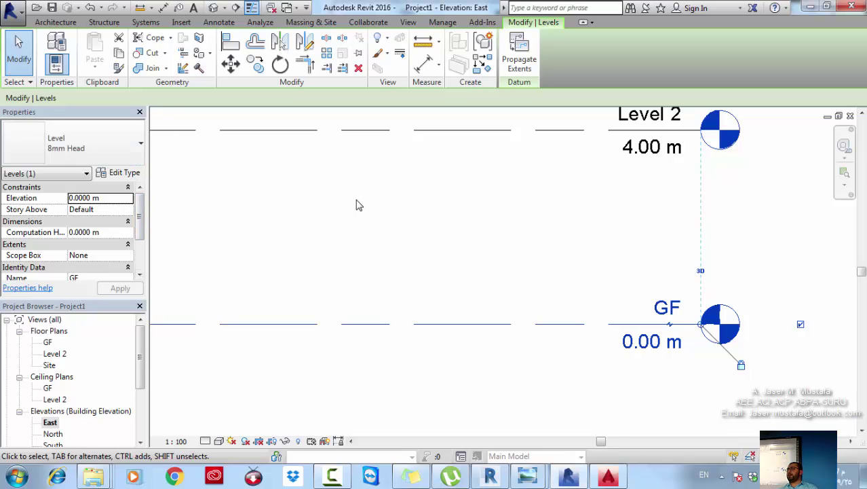
Step: Rename Level 2 to 1st, including its corresponding views
middle_click_drag(591, 143, 593, 182)
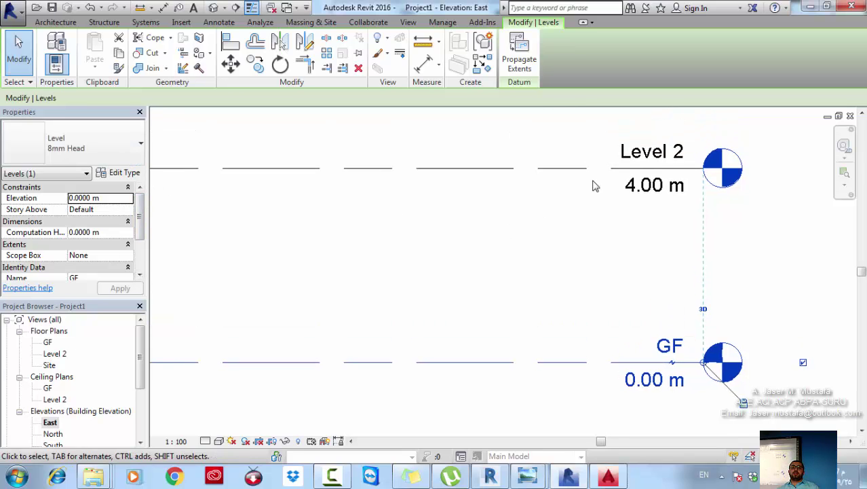
double_click(655, 155)
type("1st")
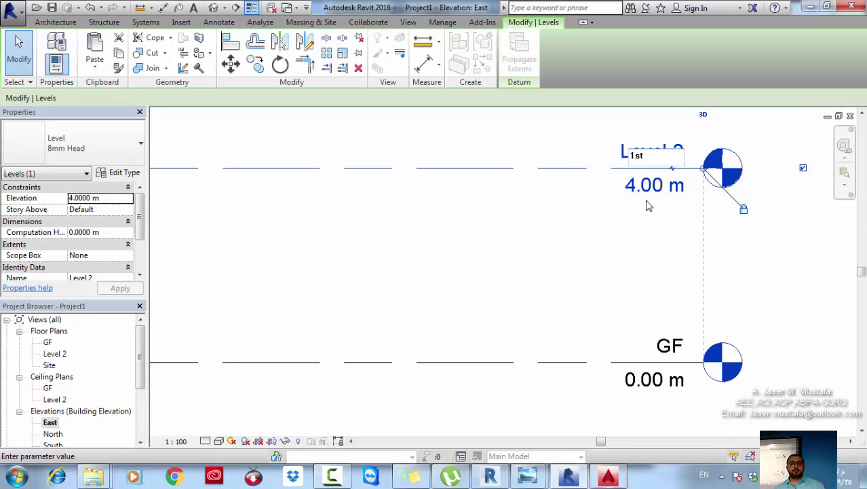
key("Return")
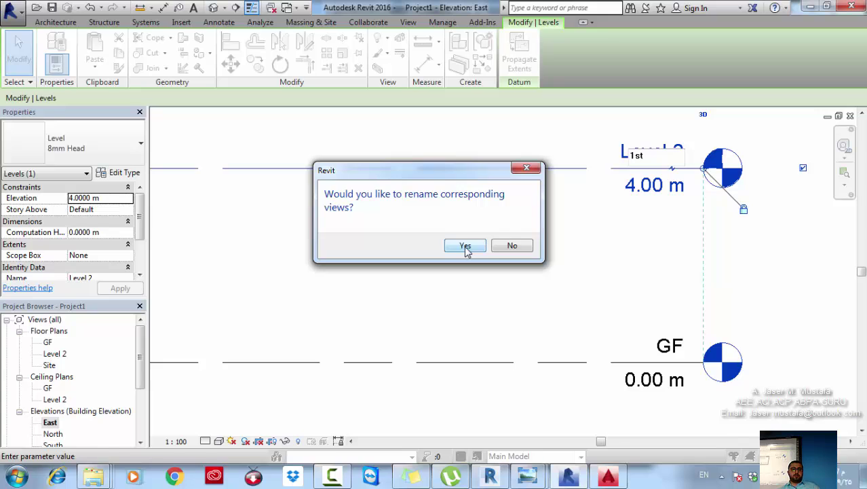
left_click(465, 245)
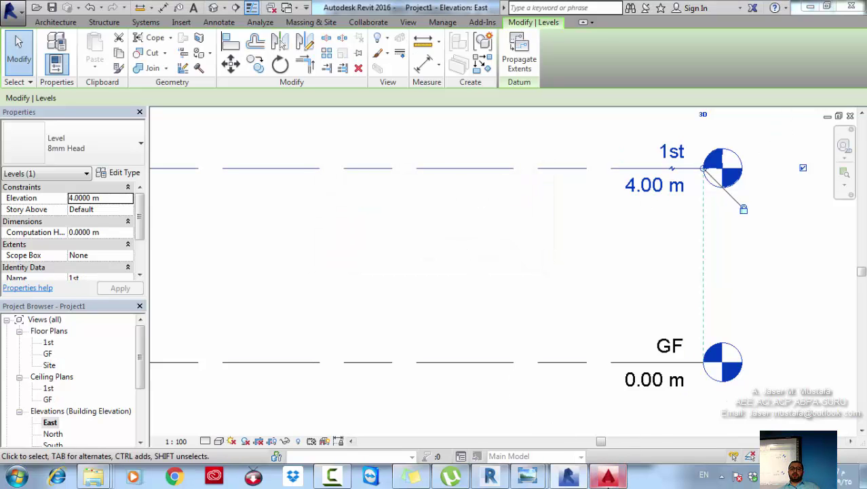
Step: Switch to the villa-savoye-cad2010 drawing in AutoCAD and maximize its window
left_click(810, 6)
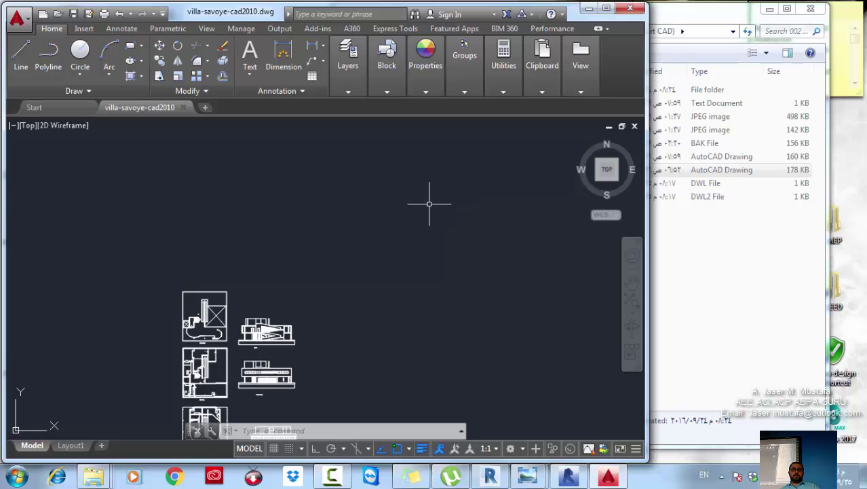
middle_click_drag(429, 204, 463, 236)
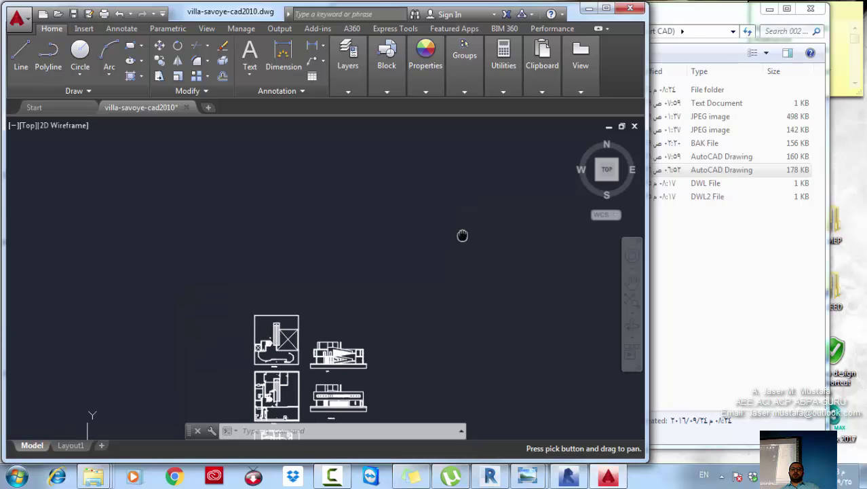
left_click(609, 13)
Step: Examine the section, North Elevation and South Elevation drawings and their titles
scroll(410, 291, "up", 3)
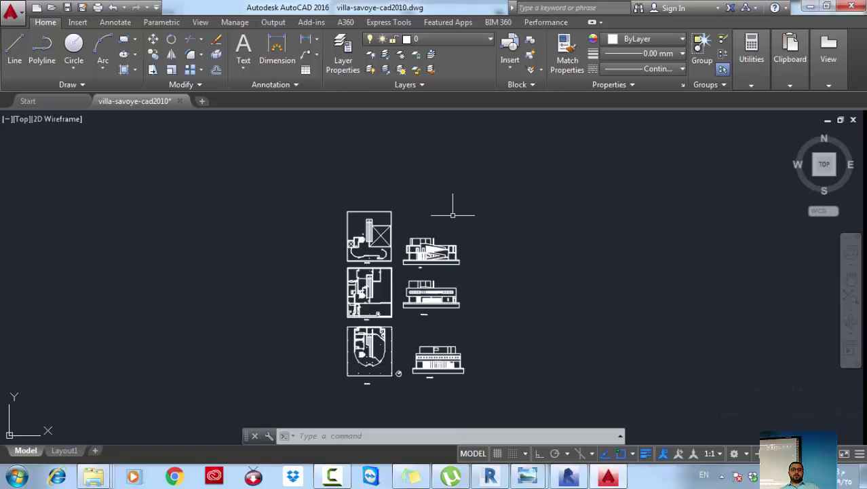
scroll(455, 290, "up", 8)
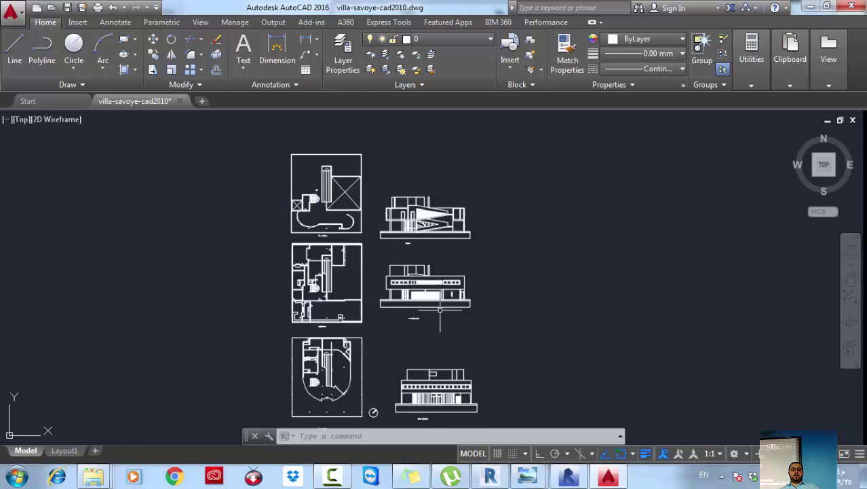
middle_click_drag(486, 250, 451, 394)
middle_click_drag(435, 222, 441, 341)
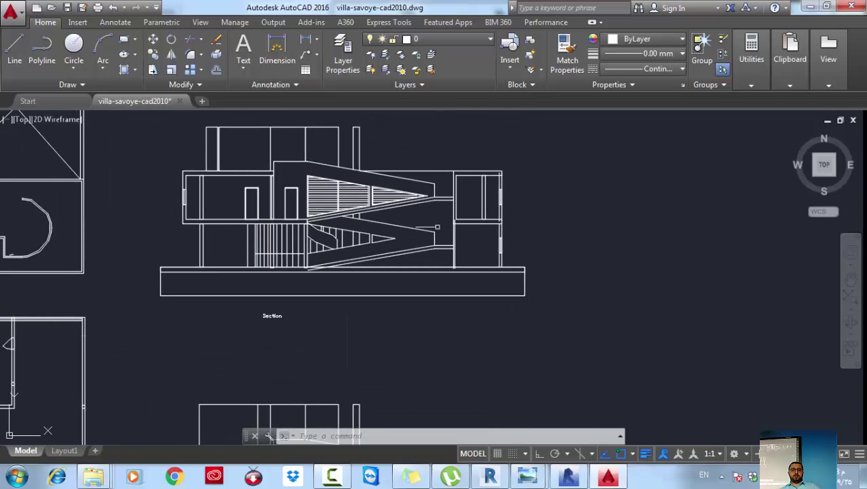
middle_click_drag(439, 267, 478, 7)
middle_click_drag(442, 329, 447, 152)
scroll(377, 182, "up", 4)
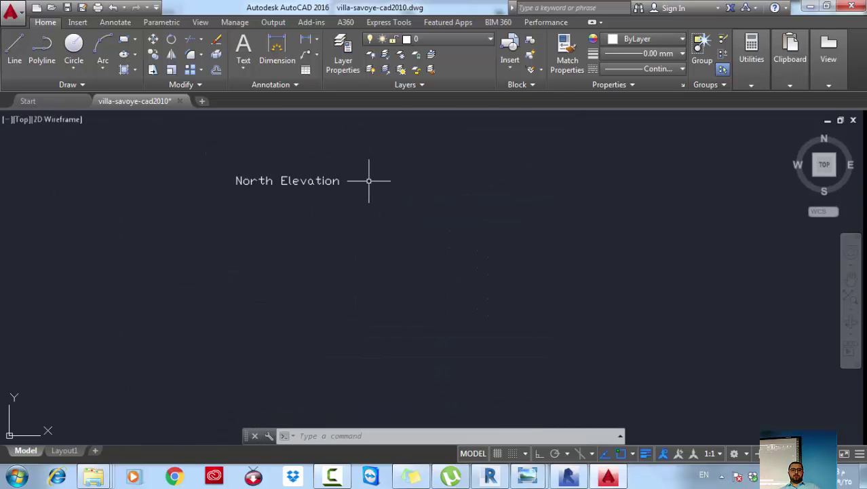
scroll(366, 182, "down", 4)
middle_click_drag(388, 287, 390, 120)
middle_click_drag(412, 296, 415, 201)
scroll(401, 340, "up", 5)
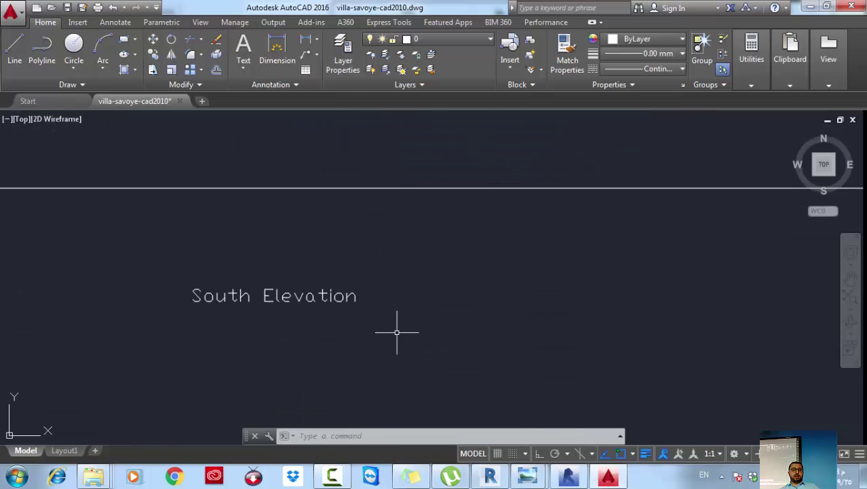
scroll(398, 332, "down", 6)
mouse_move(398, 323)
middle_mouse_down()
mouse_move(400, 270)
mouse_move(426, 403)
middle_mouse_up()
scroll(412, 235, "up", 4)
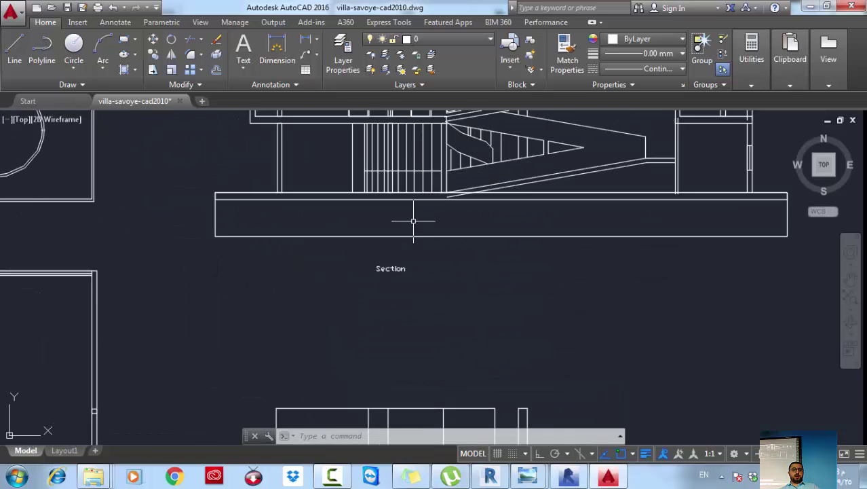
scroll(475, 365, "down", 3)
Step: Compare the floor plans with the elevations and section, ending on a close view of the section's lower floors
scroll(474, 365, "down", 6)
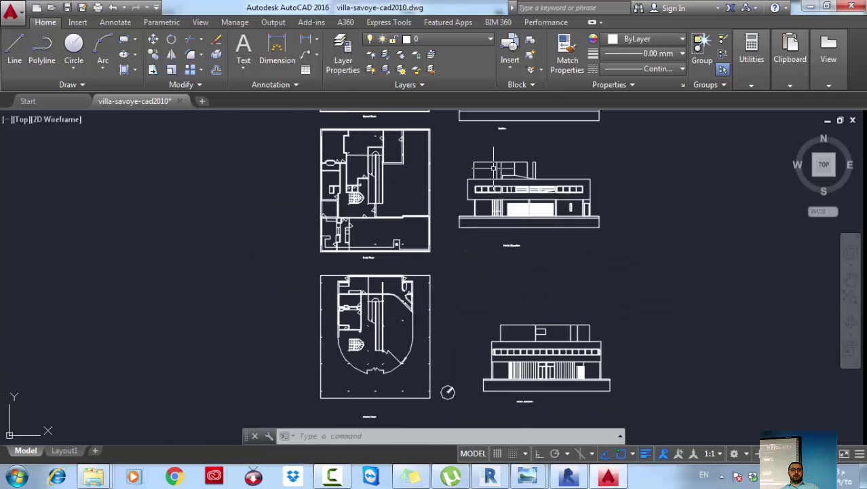
scroll(547, 178, "up", 4)
middle_click_drag(547, 178, 557, 250)
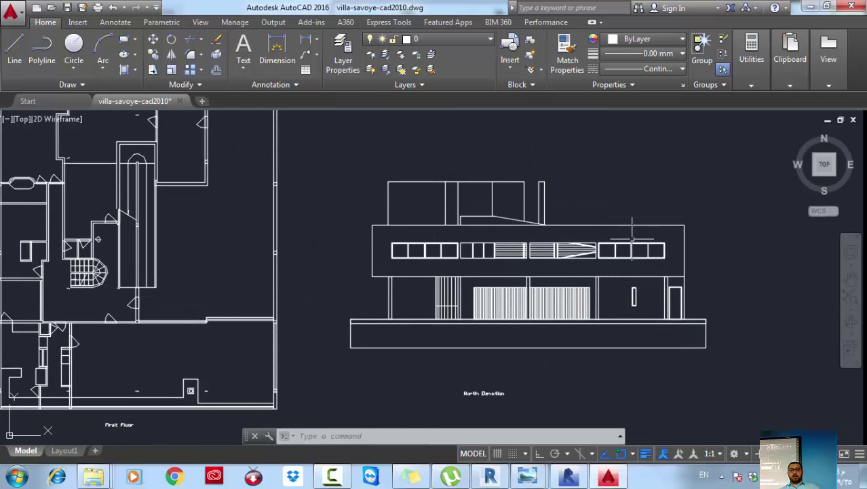
scroll(474, 272, "down", 5)
scroll(475, 339, "up", 7)
scroll(465, 388, "down", 6)
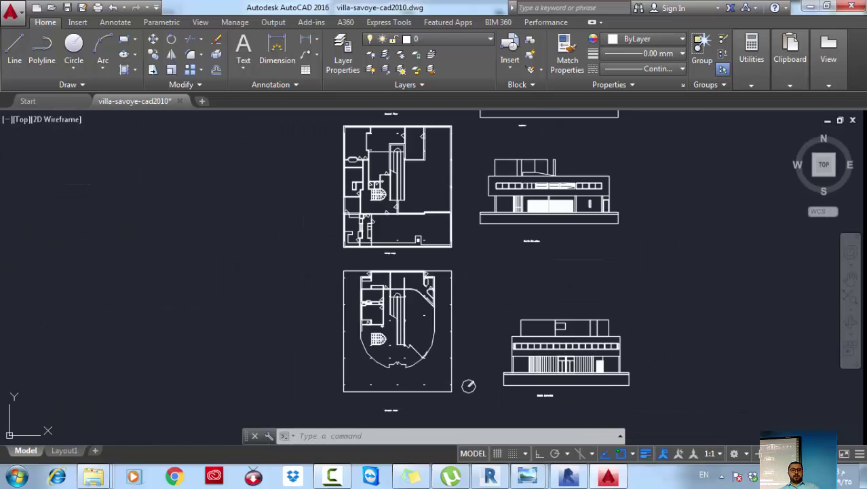
scroll(500, 403, "up", 1)
middle_click_drag(472, 294, 531, 404)
scroll(501, 231, "up", 6)
scroll(531, 295, "down", 4)
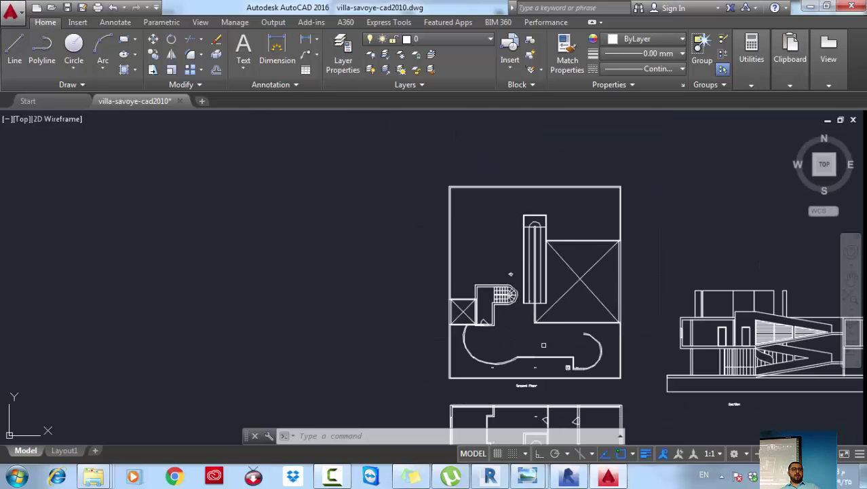
mouse_move(551, 368)
middle_mouse_down()
mouse_move(449, 184)
mouse_move(482, 196)
mouse_move(432, 205)
mouse_move(464, 227)
middle_mouse_up()
scroll(435, 206, "down", 2)
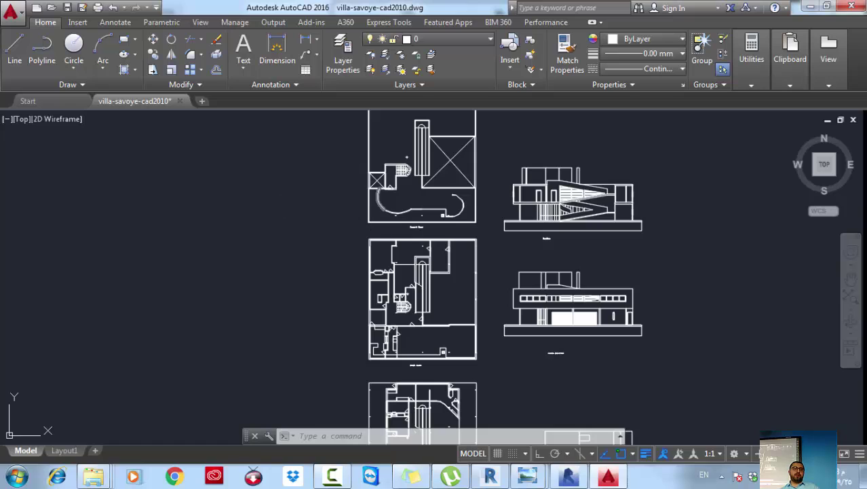
middle_click_drag(437, 221, 391, 219)
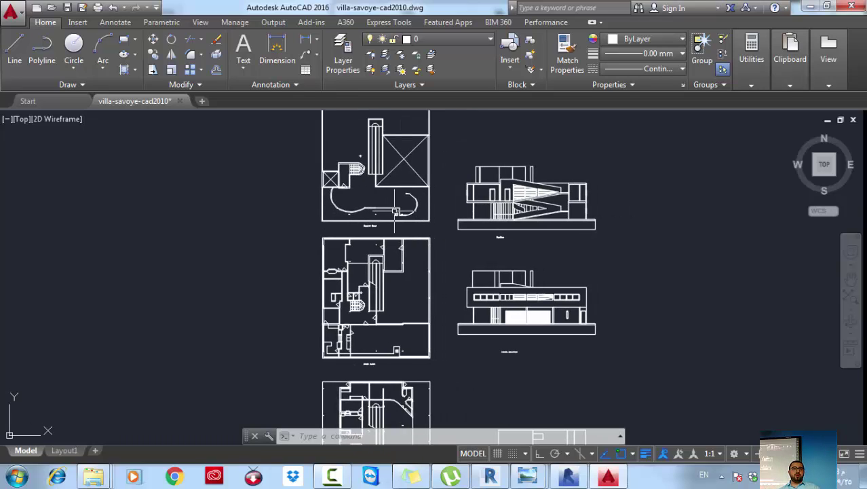
scroll(501, 197, "up", 7)
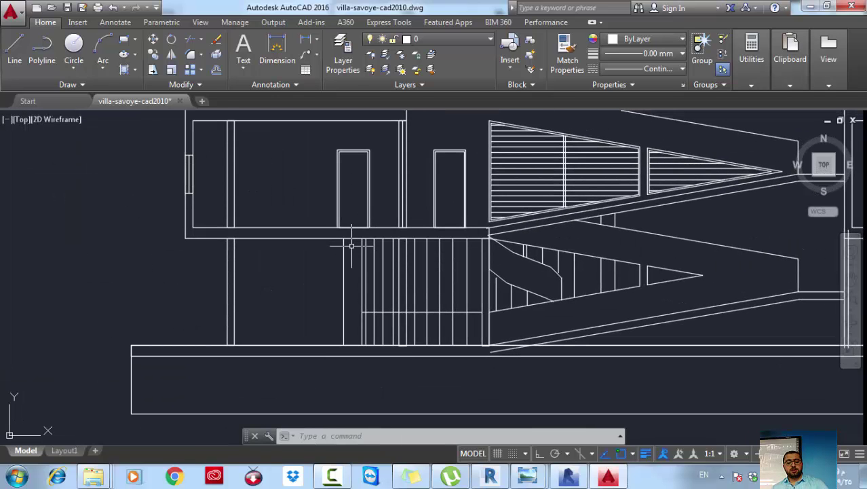
type("d")
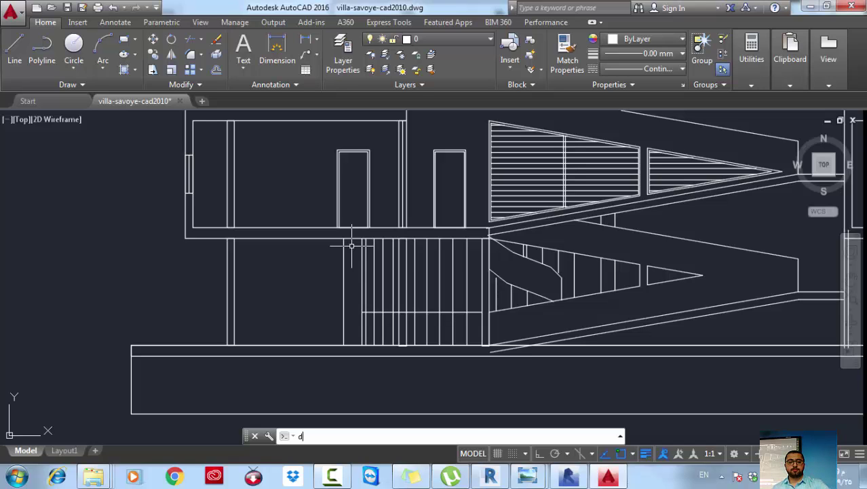
key("Return")
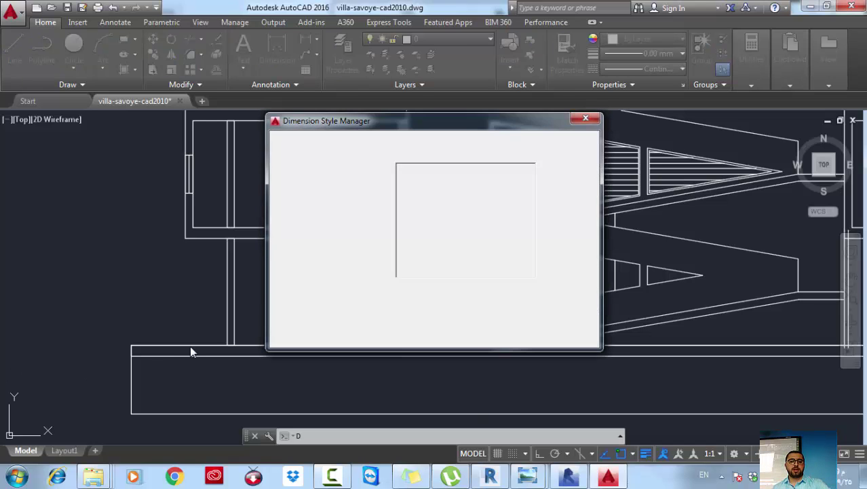
key("Escape")
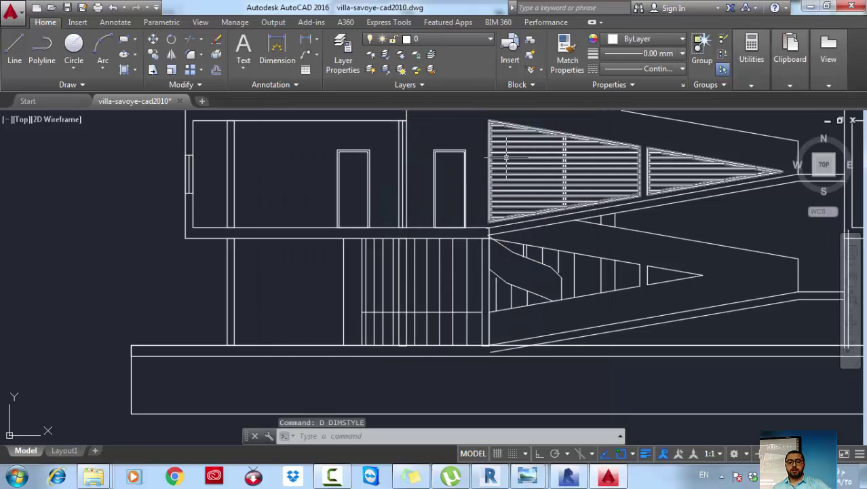
Step: Add a vertical linear dimension in the section from the ground line to the top of the first-floor slab
type("dli")
key("Return")
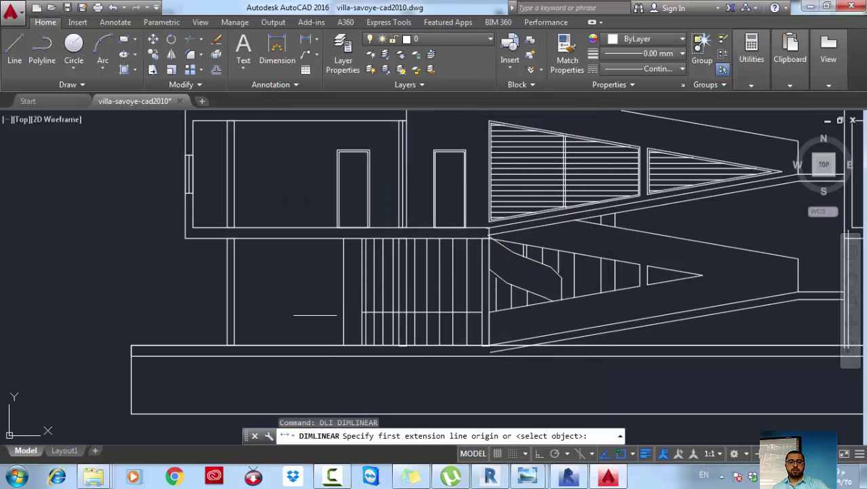
left_click(293, 345)
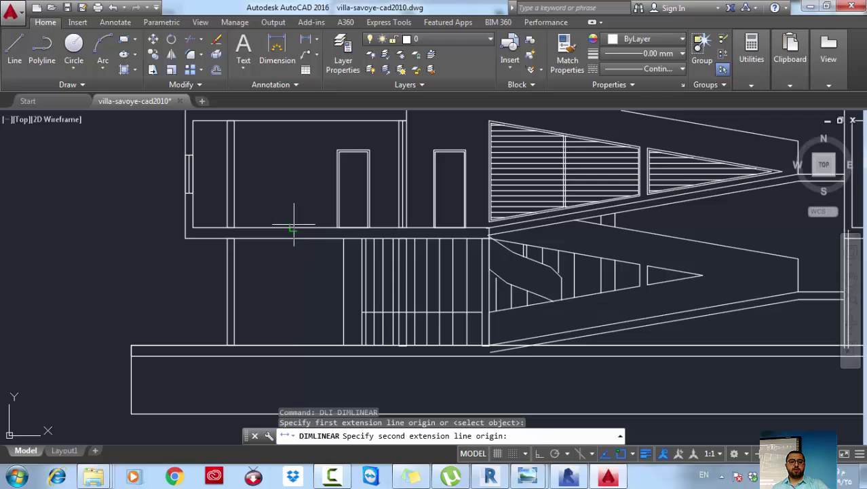
left_click(289, 232)
left_click(285, 286)
Step: Add a linear dimension for the first-floor height, from the top of its slab to the roof line
middle_click_drag(289, 231, 290, 258)
key("Return")
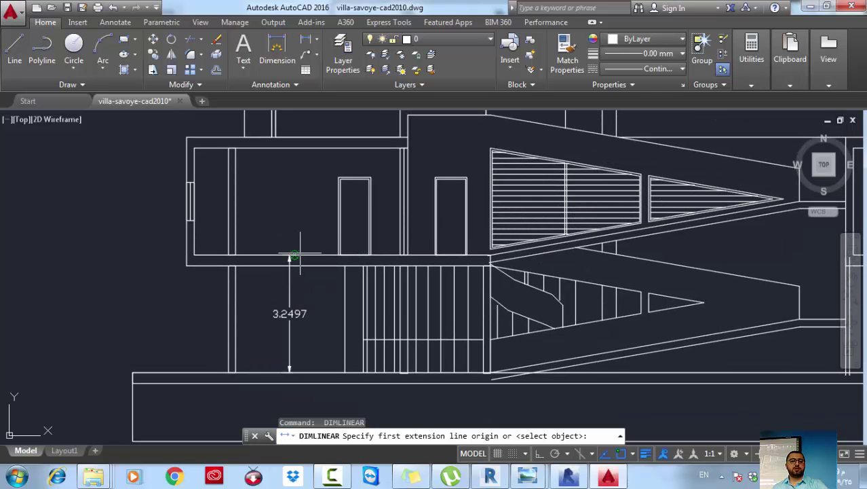
left_click(289, 258)
mouse_move(298, 150)
middle_mouse_down()
mouse_move(307, 237)
mouse_move(322, 248)
middle_mouse_up()
left_click(299, 230)
left_click(297, 284)
Step: Dimension the height of the rooftop walls in the section, from the roof line to their top edge
key("Return")
left_click(322, 255)
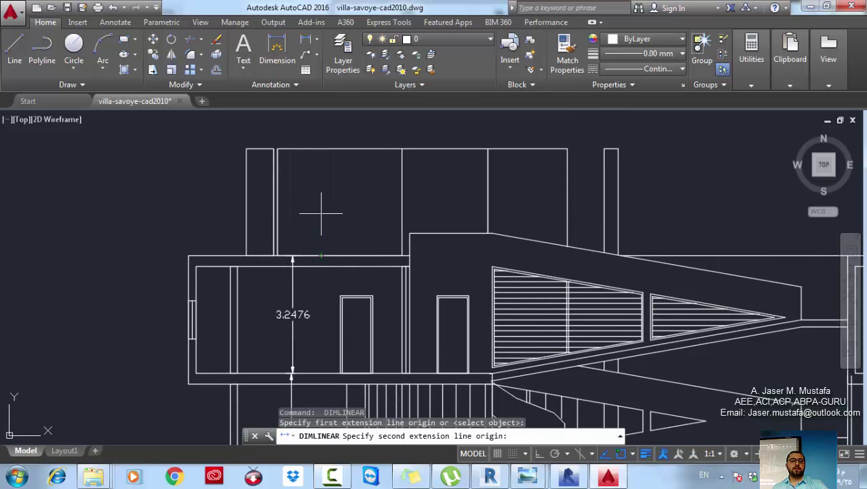
left_click(321, 149)
left_click(293, 178)
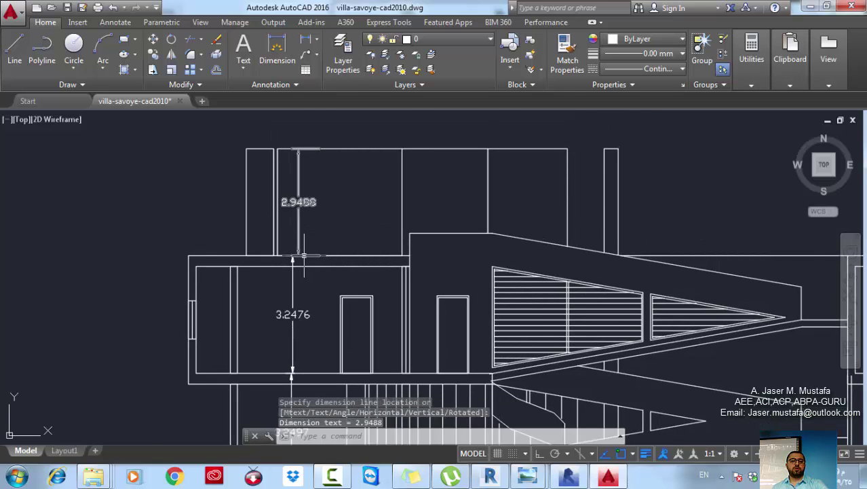
mouse_move(306, 378)
middle_mouse_down()
mouse_move(327, 263)
mouse_move(337, 309)
middle_mouse_up()
middle_click_drag(302, 203, 319, 287)
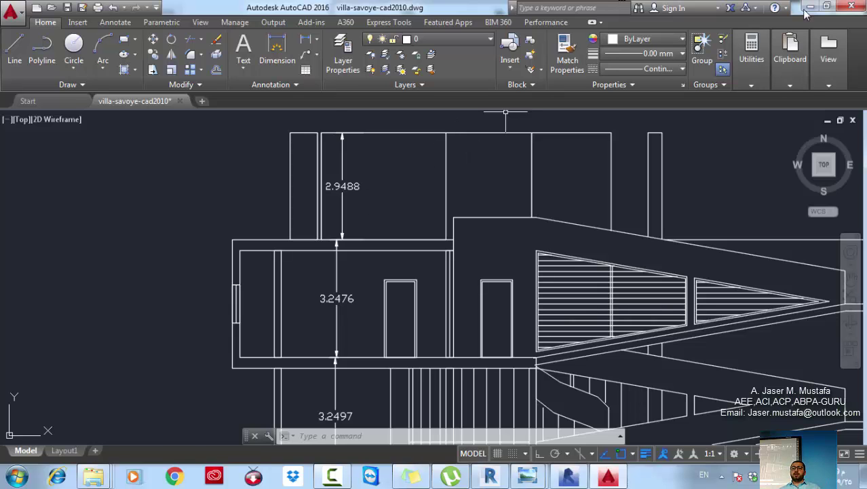
Step: Switch to the Revit project showing the Level 0 floor plan and open its East elevation
left_click(809, 8)
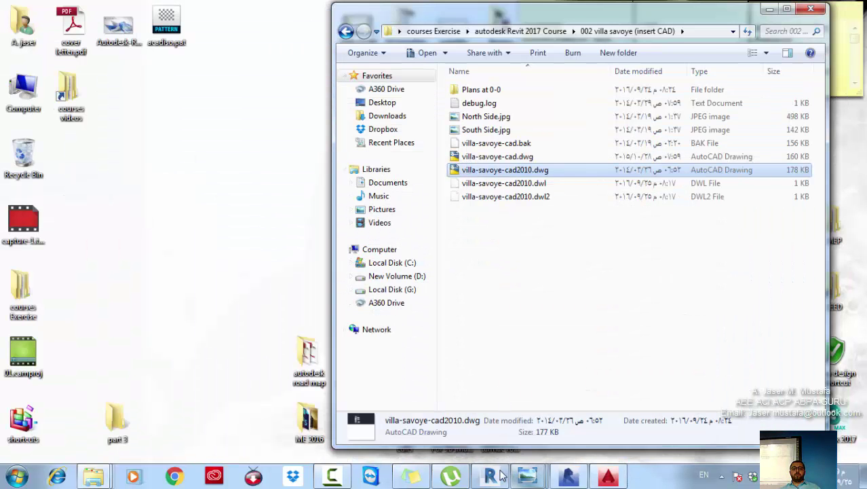
left_click(491, 476)
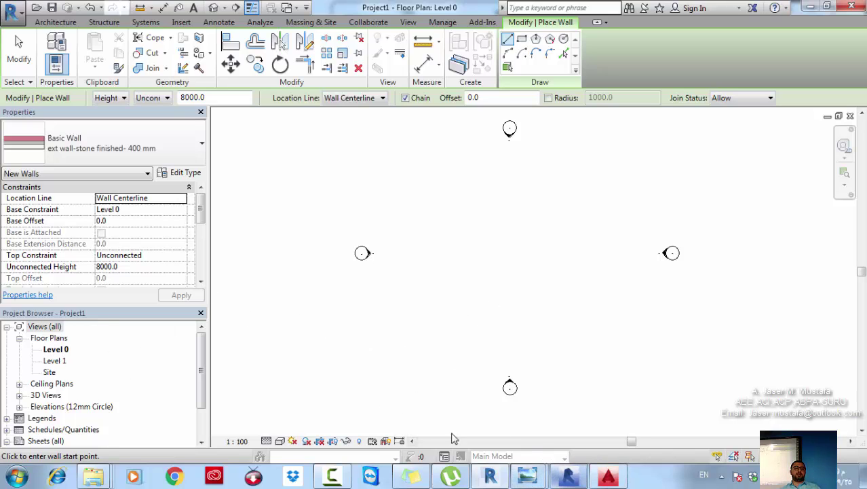
left_click(19, 406)
left_click(49, 406)
double_click(49, 407)
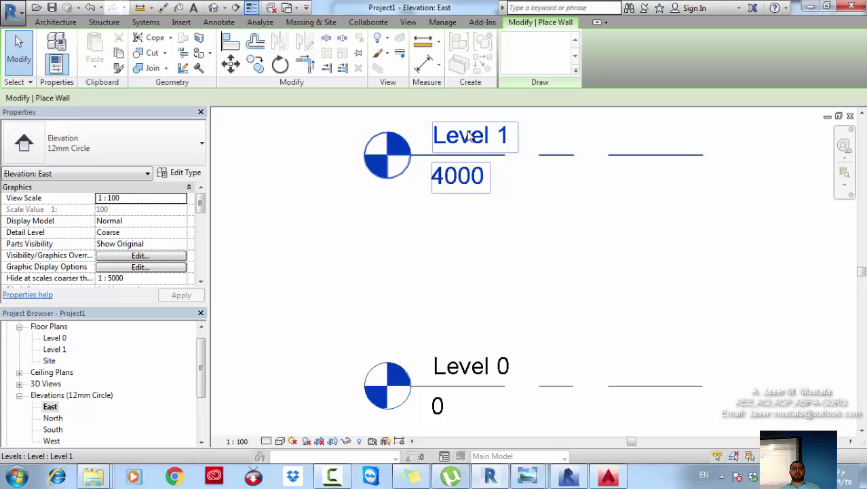
Step: Rename Level 1 to 1st, including its corresponding views
double_click(469, 135)
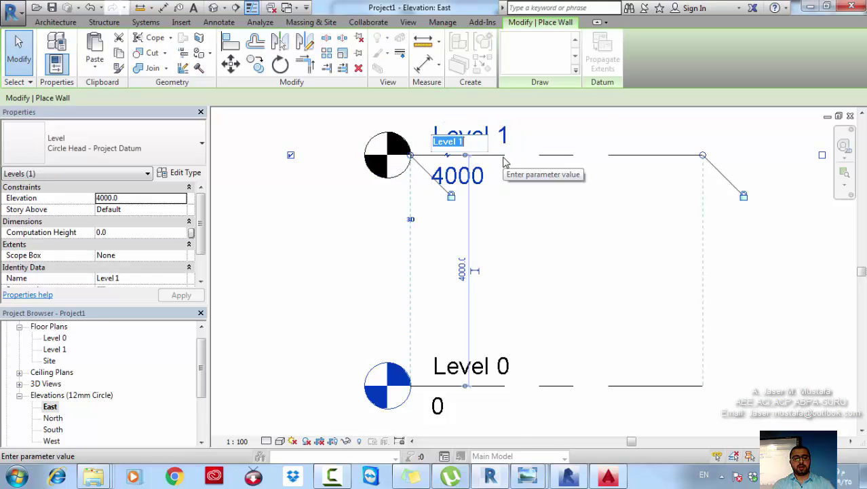
type("1st")
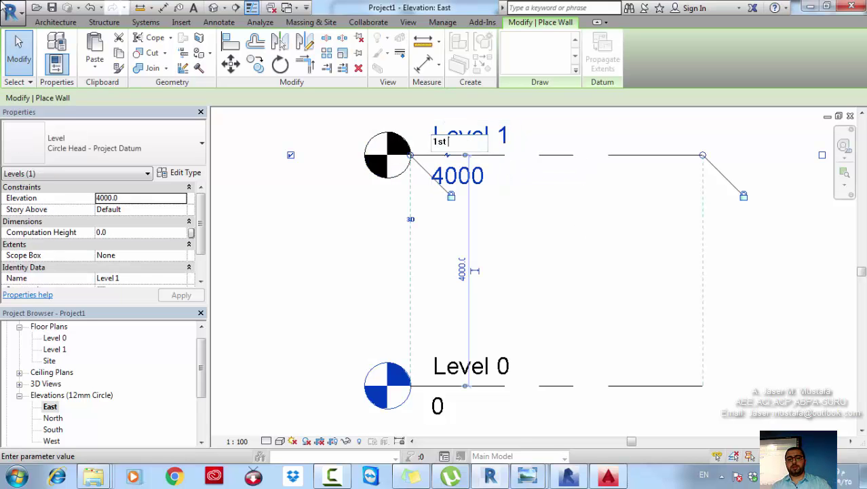
key("Return")
key("Return")
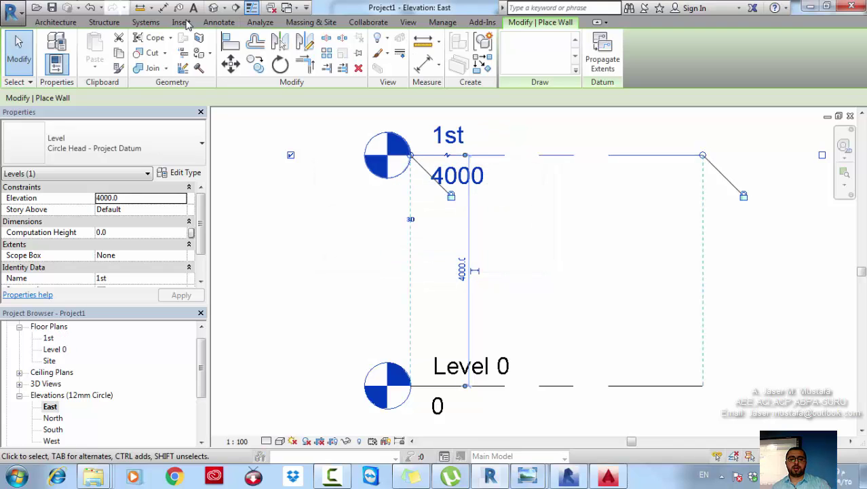
Step: Rename Level 0 to gf, including its corresponding views
double_click(445, 366)
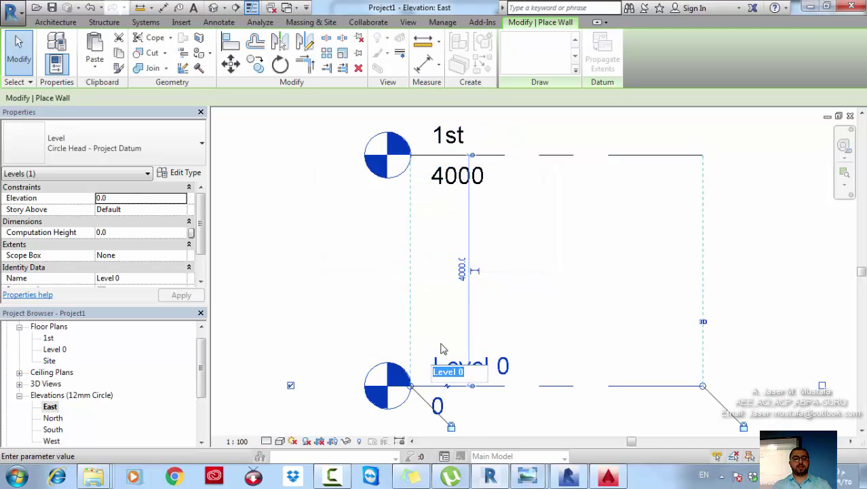
type("gf")
key("Return")
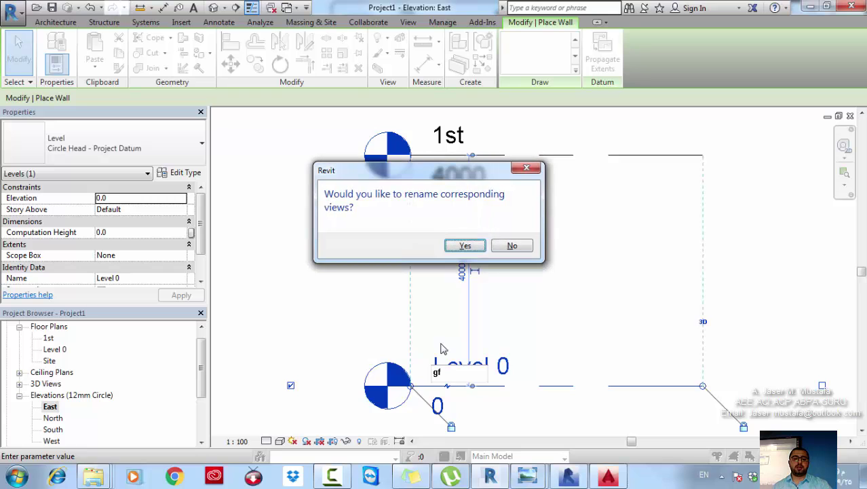
left_click(465, 246)
Step: Try to set the distance between the gf and 1st levels to 3.25 under the current millimetre units
scroll(485, 292, "down", 3)
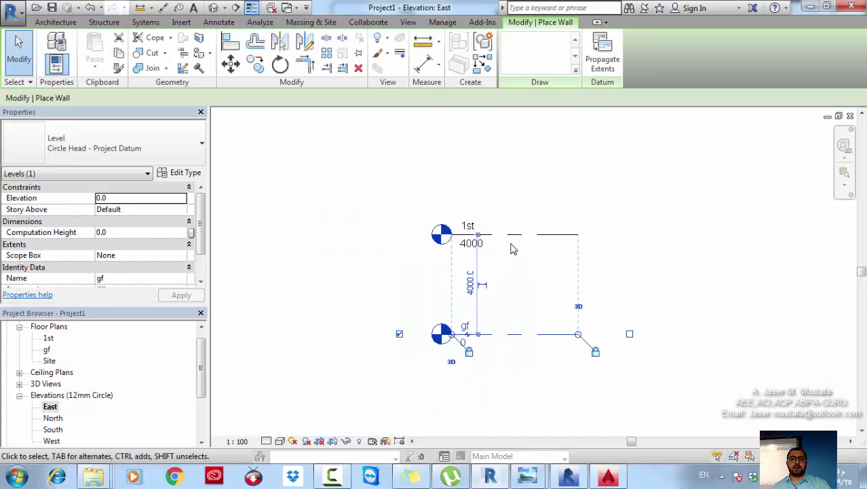
left_click(471, 289)
left_click(524, 252)
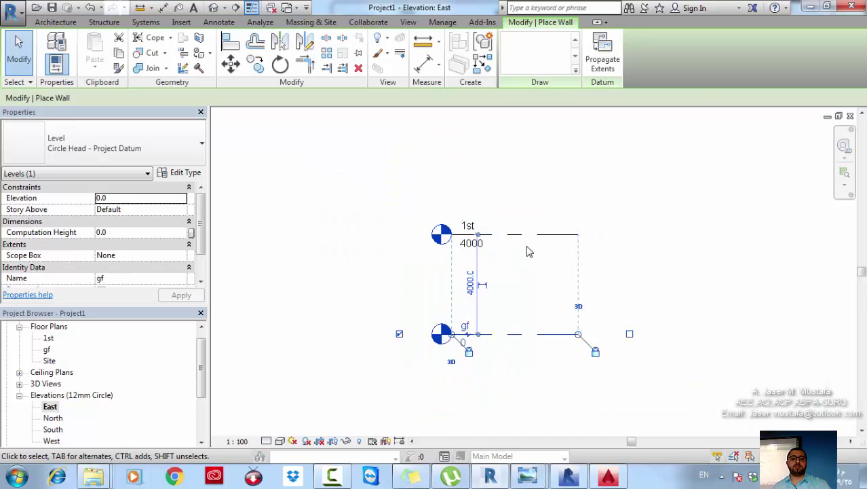
left_click(532, 242)
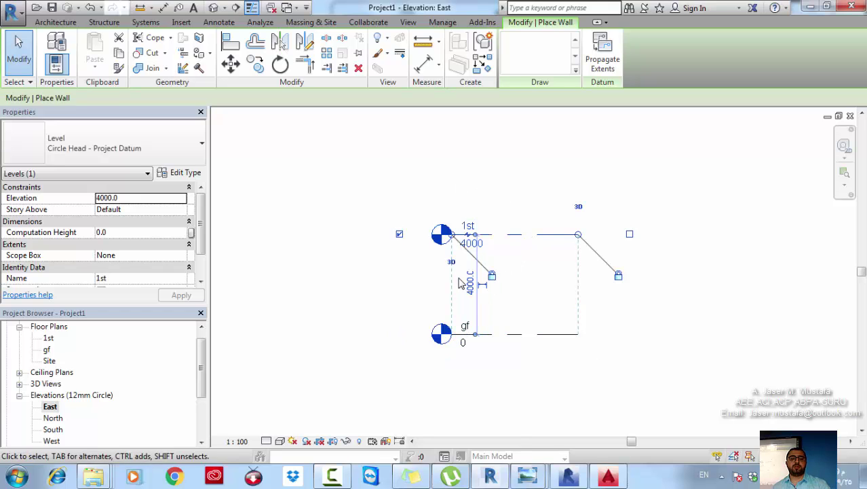
left_click(469, 283)
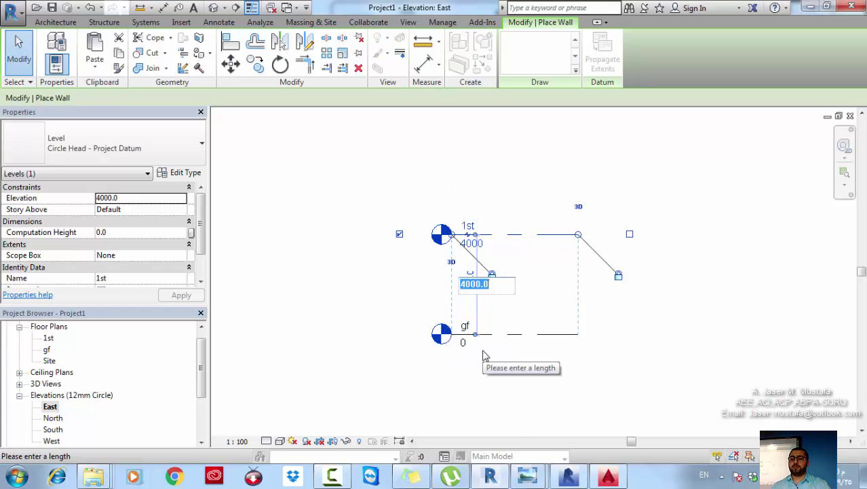
type("3.25")
key("Return")
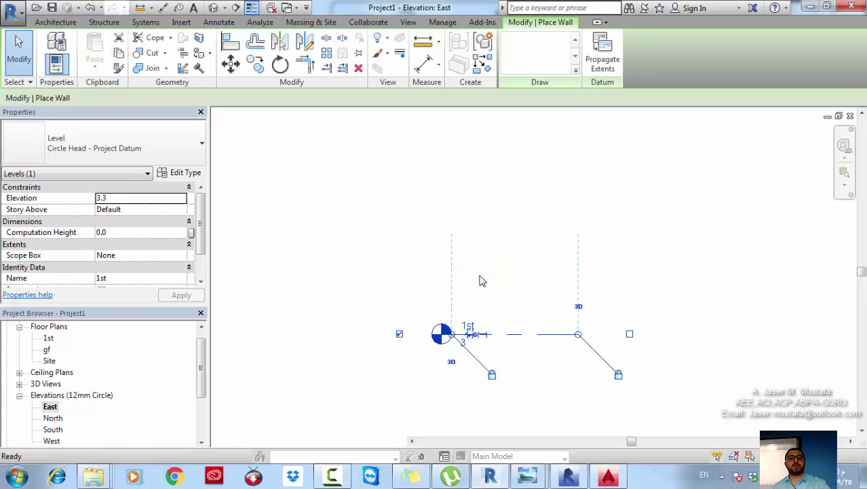
key("ctrl+z")
Step: Set the project length units to meters with 2 decimal places and the m unit symbol
key("u")
key("n")
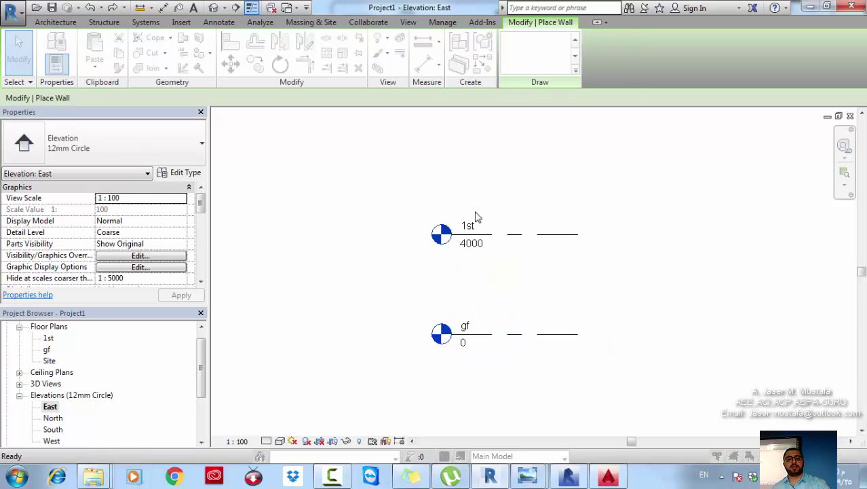
left_click(531, 142)
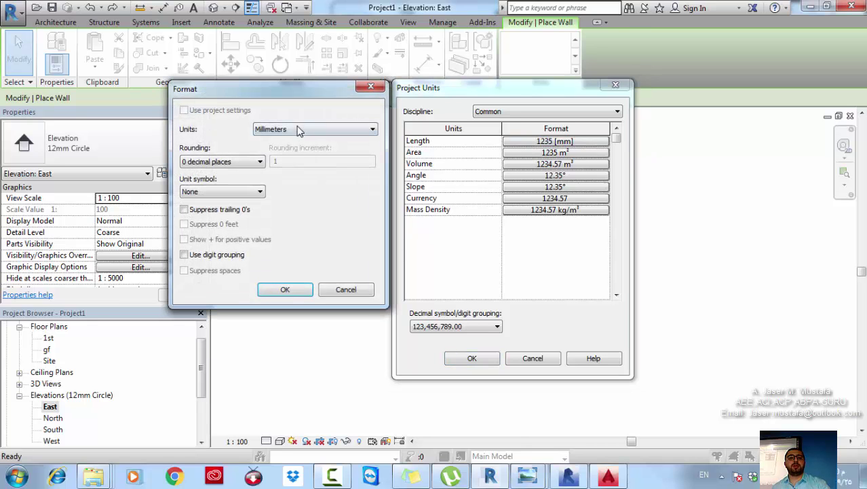
left_click(299, 131)
left_click(265, 173)
left_click(220, 161)
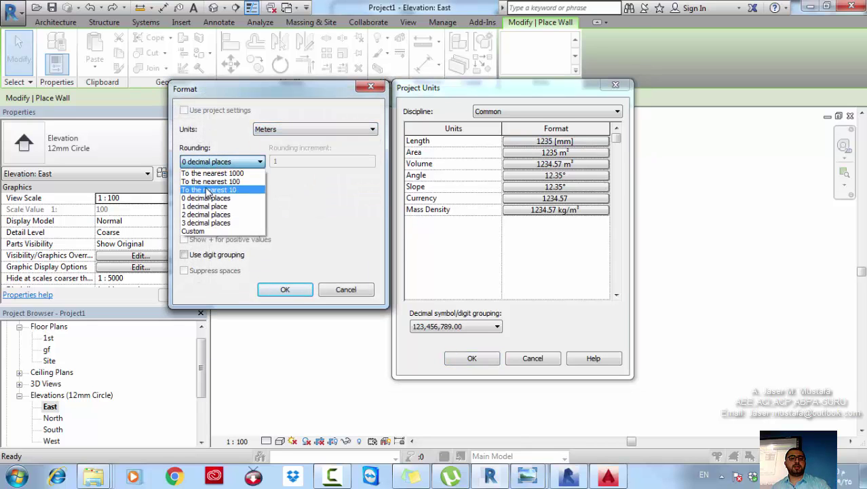
left_click(206, 214)
left_click(222, 191)
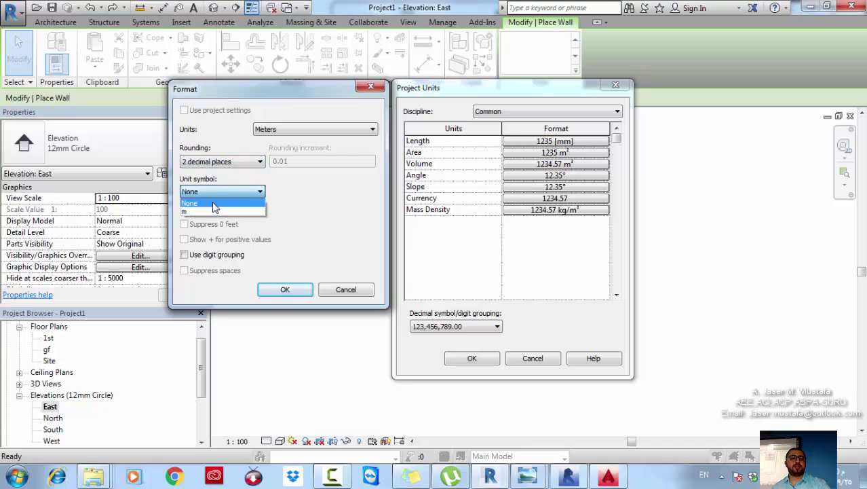
left_click(203, 210)
left_click(285, 288)
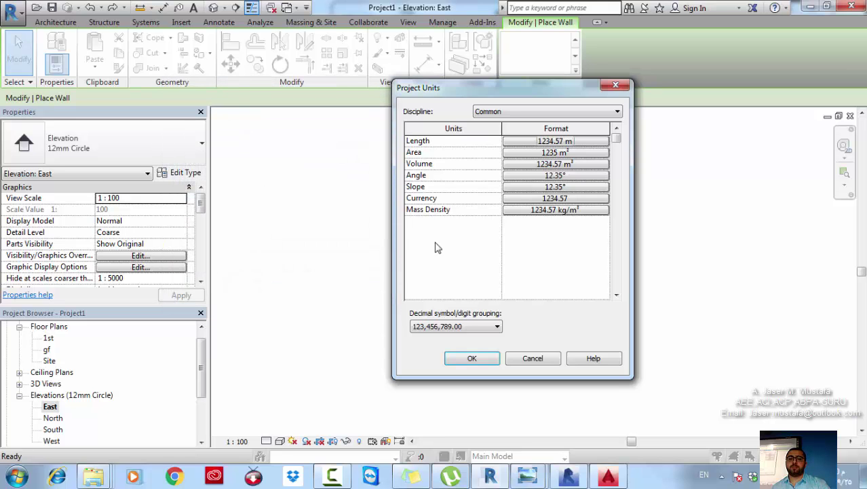
left_click(473, 358)
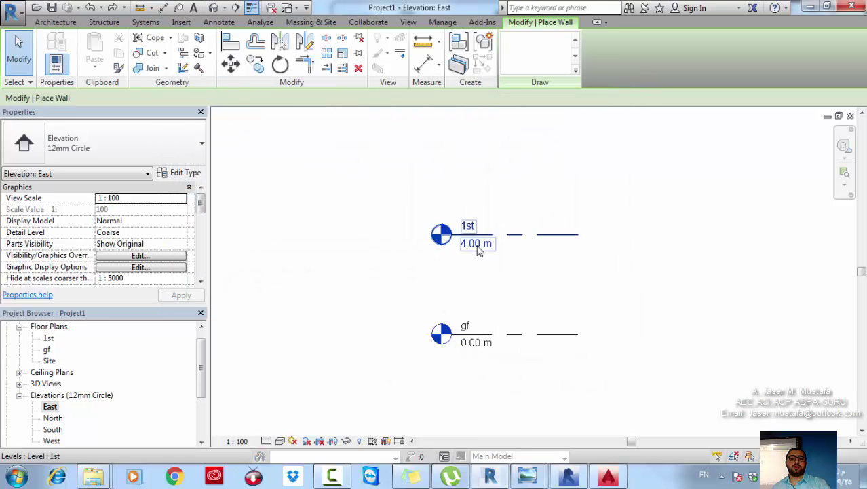
Step: Set the distance between the gf and 1st levels to 3.25 m
left_click(472, 234)
left_click(471, 288)
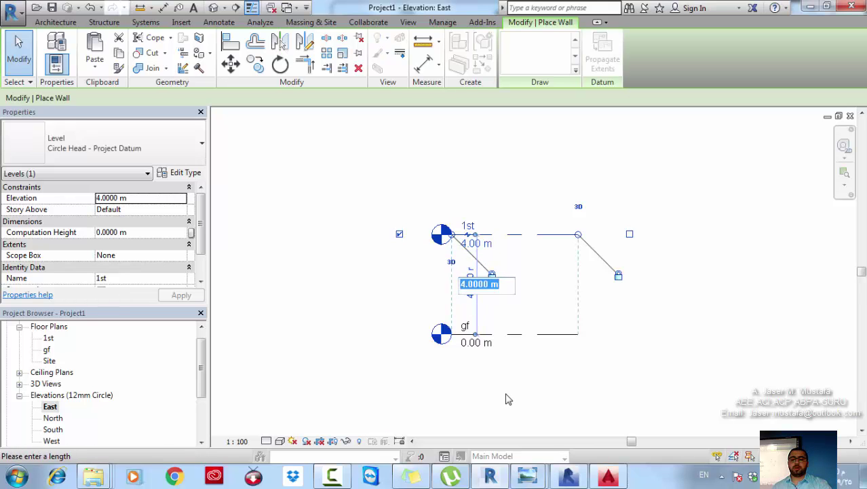
type("3.25")
key("Return")
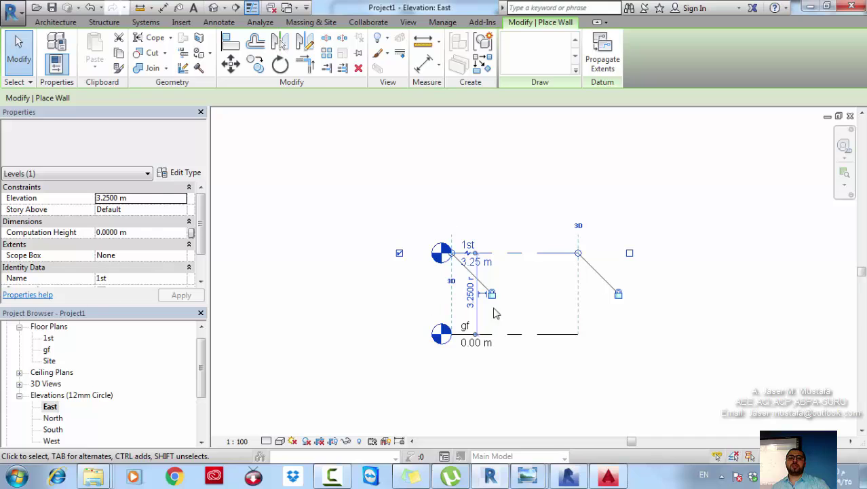
Step: Copy the 1st level upward by the gf-to-1st spacing to add a level above it
left_click(528, 251)
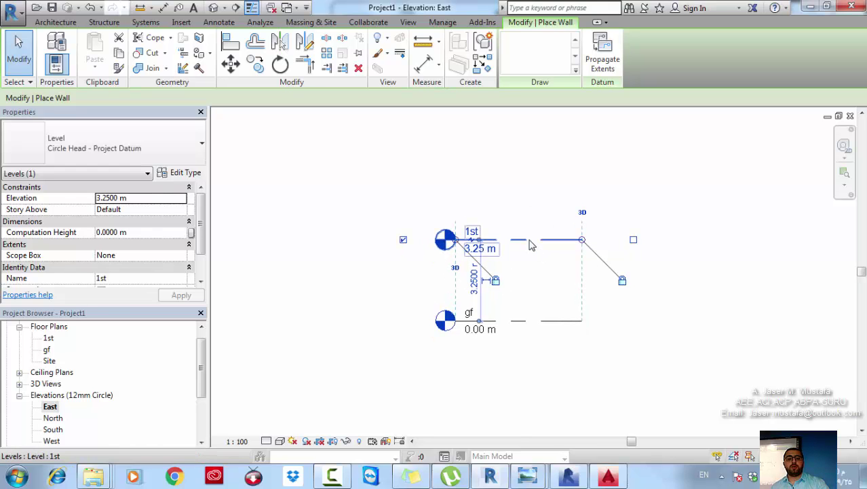
key("c")
key("o")
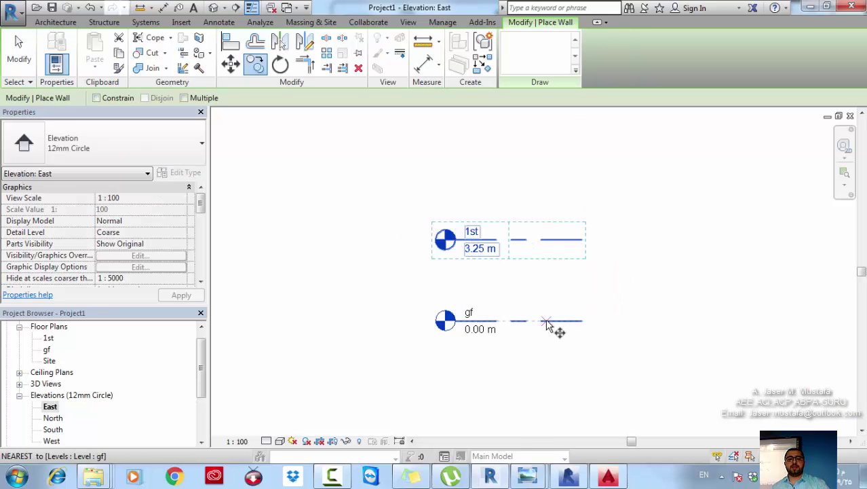
left_click(547, 320)
left_click(546, 243)
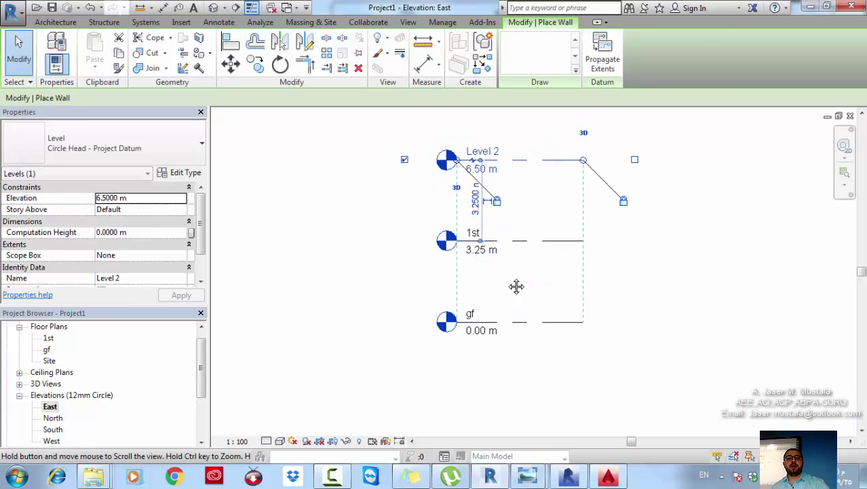
left_click(424, 250)
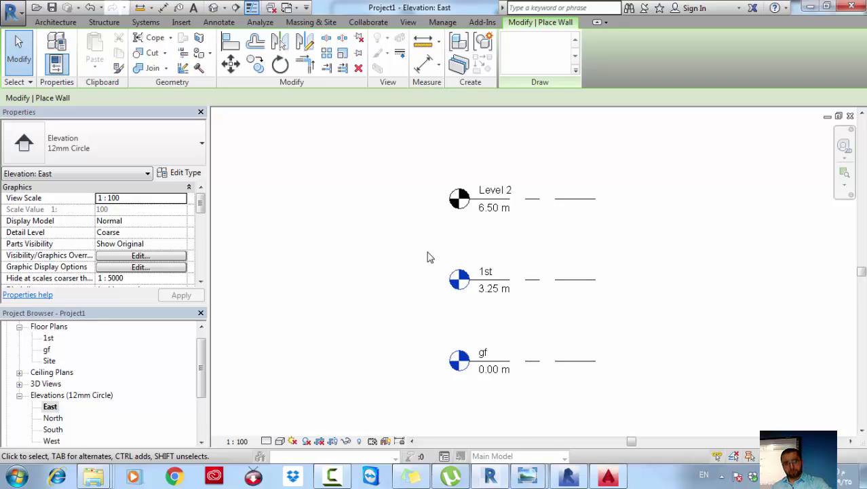
Step: Create a floor plan view for Level 2
middle_click_drag(427, 256, 467, 240)
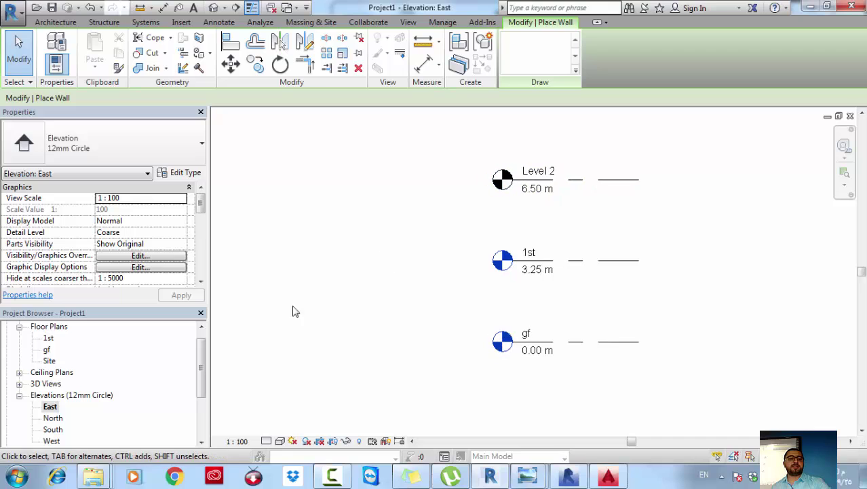
middle_click_drag(485, 195, 484, 236)
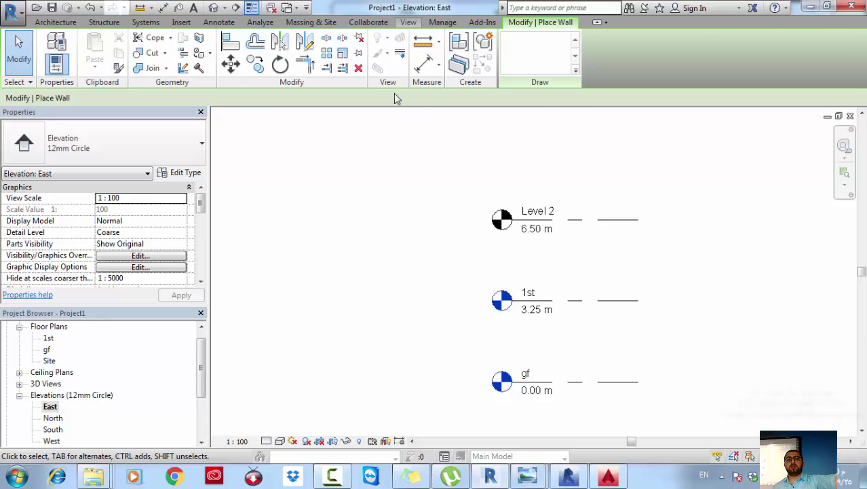
left_click(408, 22)
left_click(481, 38)
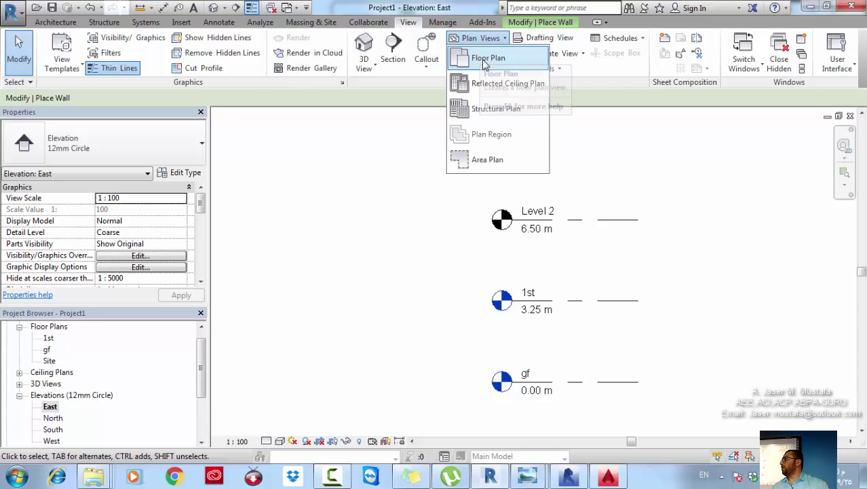
left_click(486, 59)
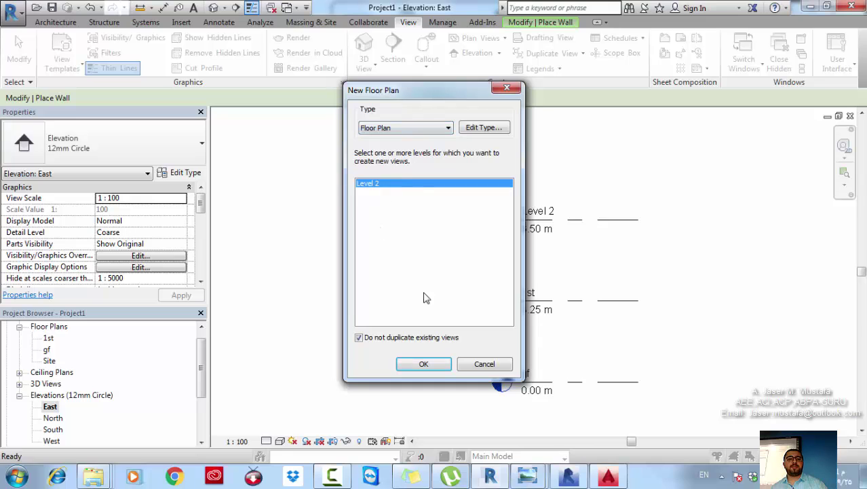
left_click(423, 364)
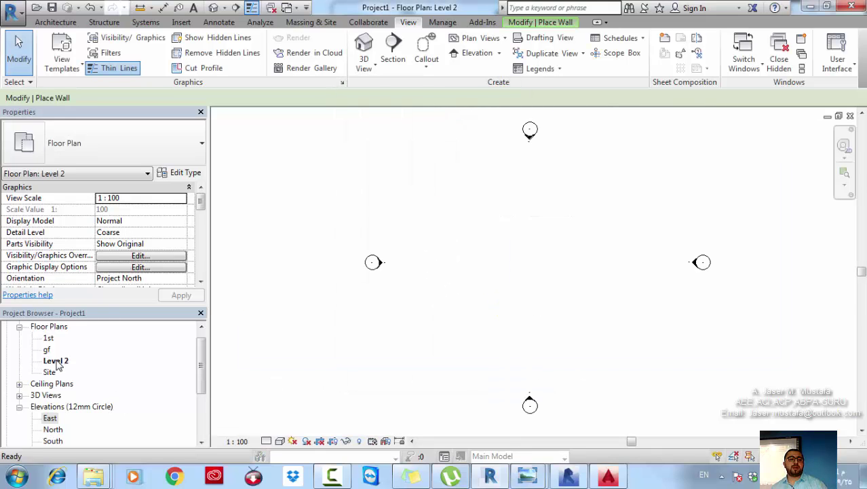
Step: Return to the East elevation and rename Level 2 to Roof, including its corresponding views
double_click(50, 418)
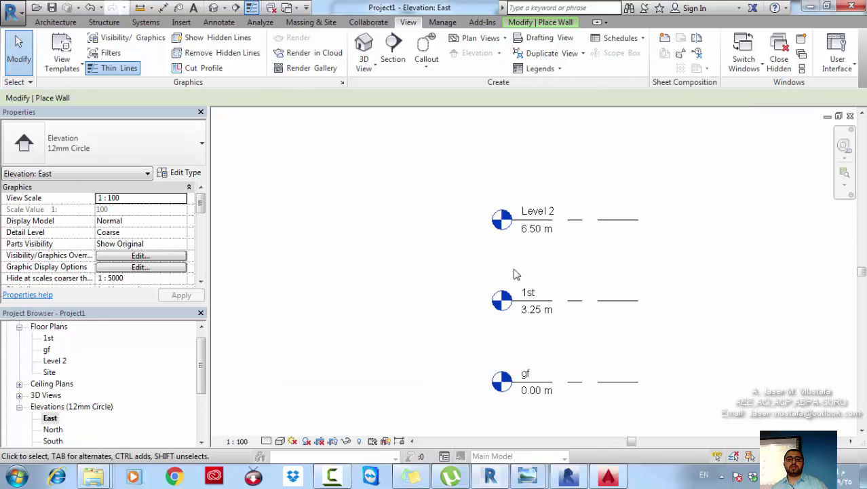
left_click(541, 215)
left_click(543, 211)
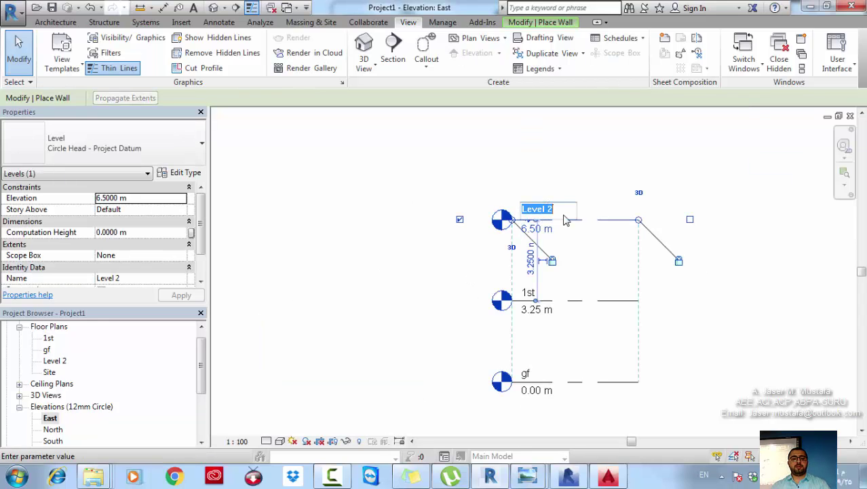
type("Roof")
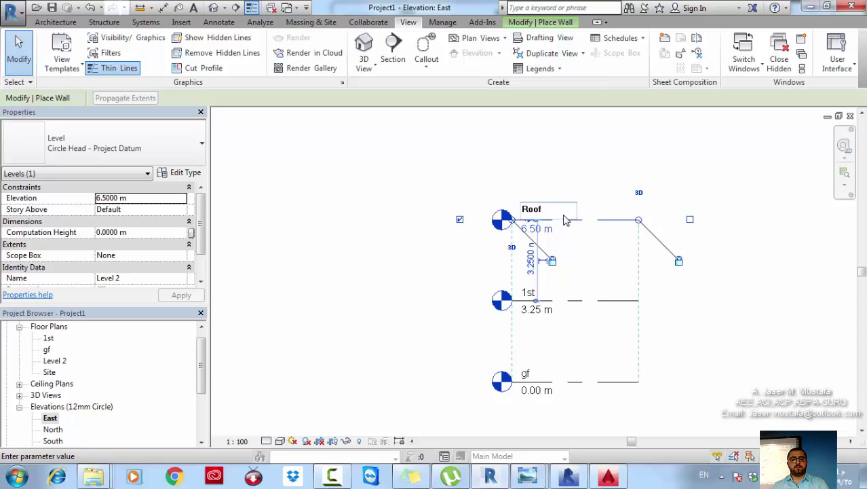
key("Return")
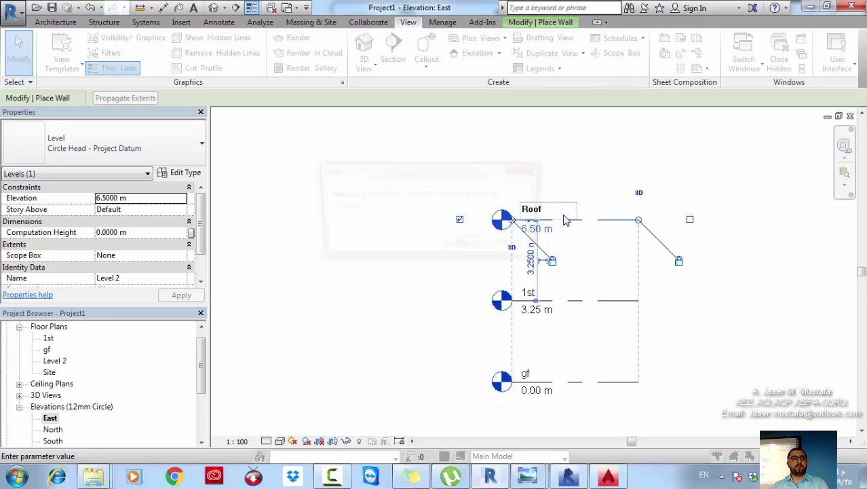
left_click(465, 246)
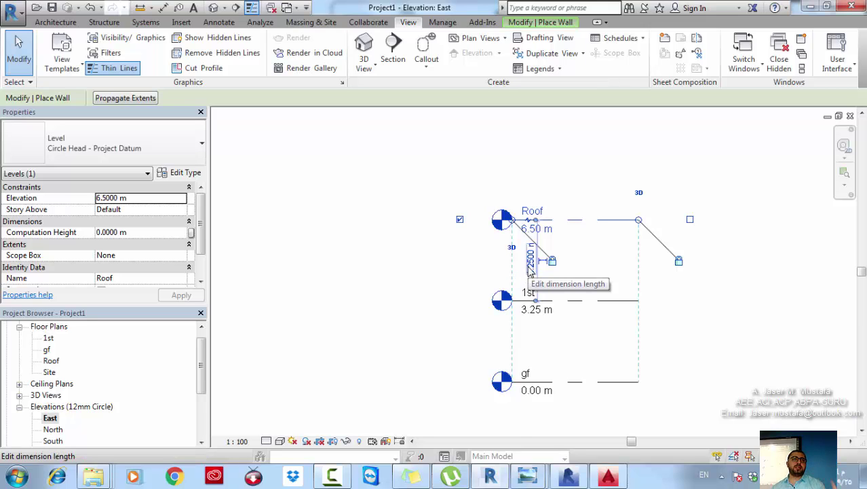
Step: Stretch the aligned level lines to roughly three times their length, away from the level heads
mouse_move(561, 270)
middle_mouse_down()
mouse_move(581, 277)
mouse_move(572, 278)
middle_mouse_up()
scroll(572, 268, "down", 3)
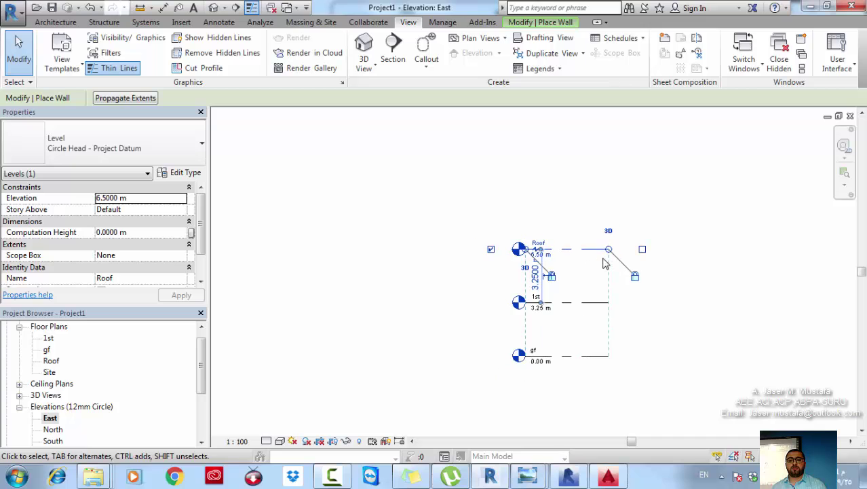
left_click_drag(729, 239, 786, 230)
left_click(480, 202)
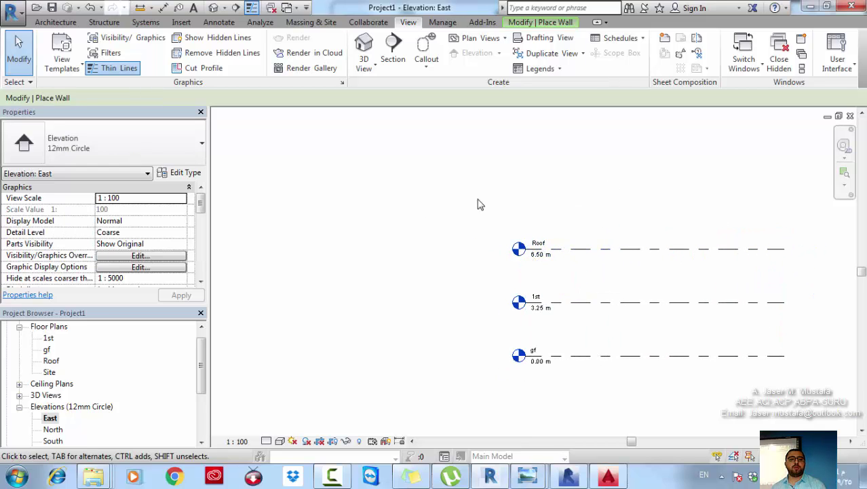
Step: Draw a new level about 4.1 m above Roof, aligned with both ends of the existing level lines
middle_click_drag(480, 201, 371, 227)
left_click(59, 25)
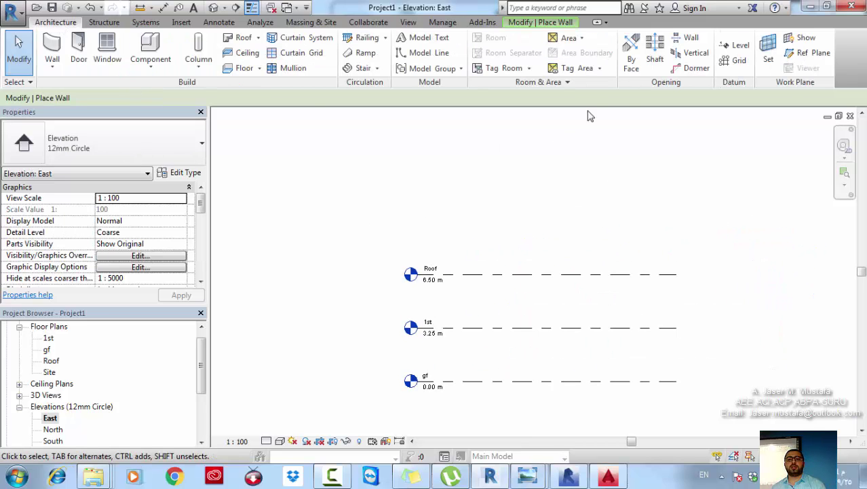
left_click(737, 48)
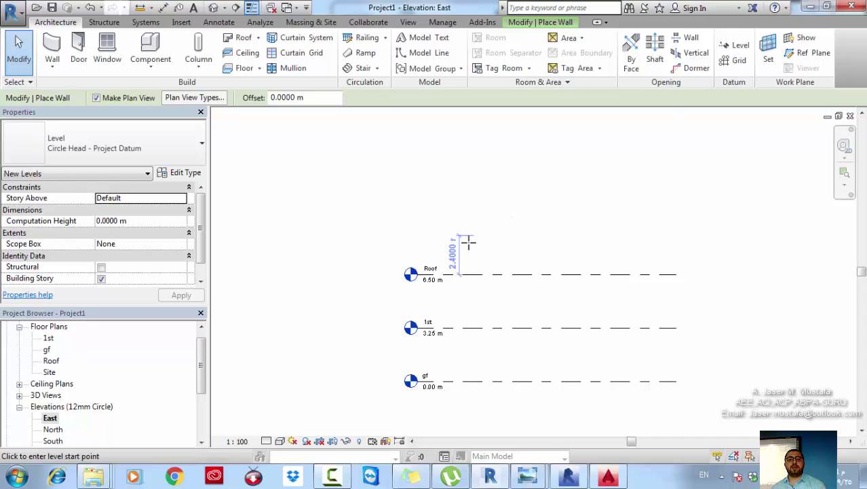
left_click(417, 206)
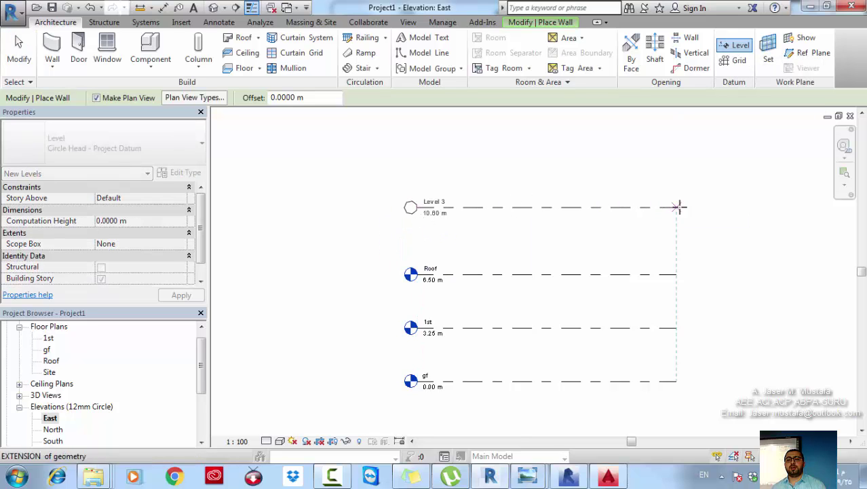
key("Escape")
key("Escape")
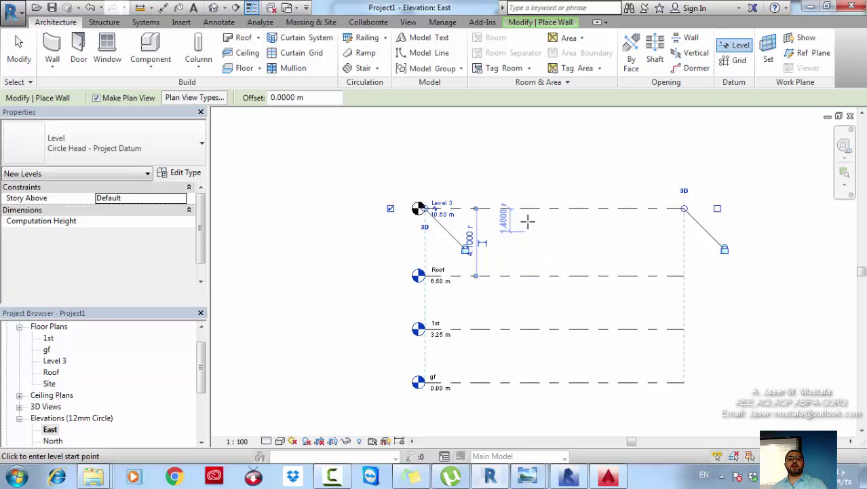
Step: Set the height of the new Level 3 above Roof to 2.95 m
left_click(527, 209)
scroll(482, 239, "up", 3)
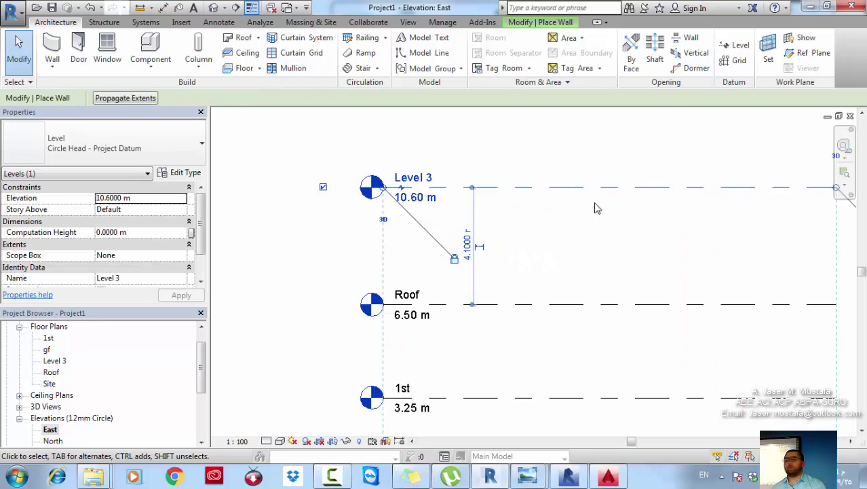
left_click(467, 238)
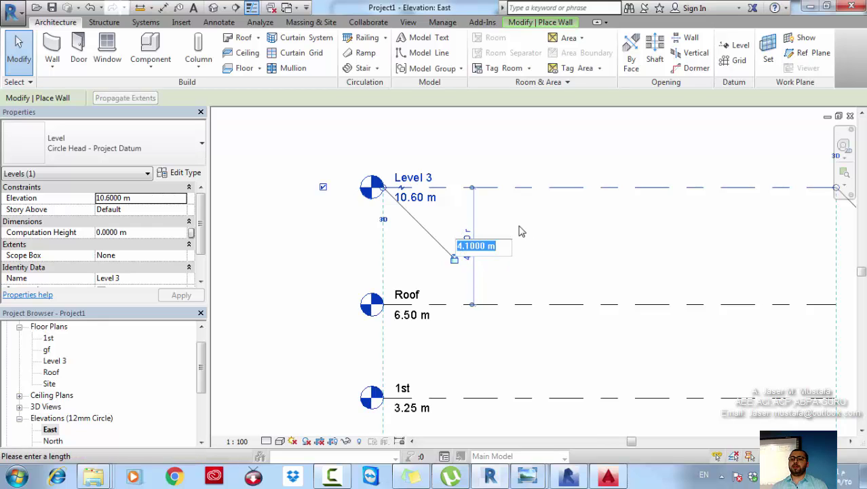
type("2.95")
key("Return")
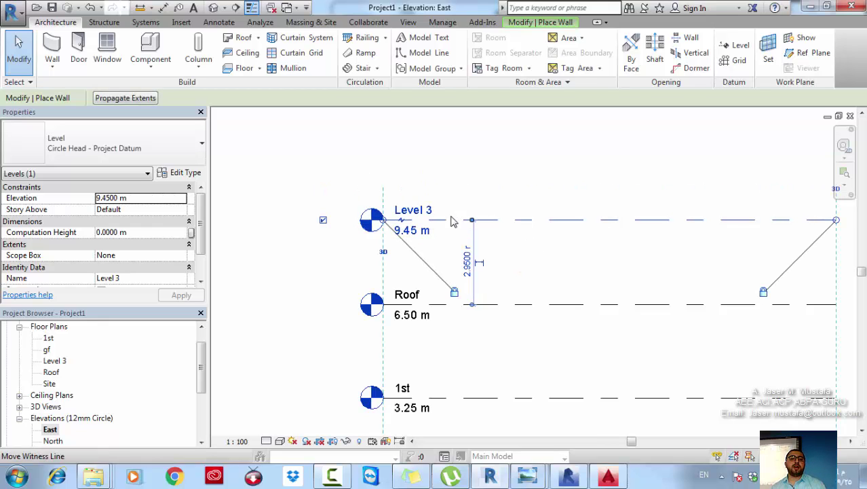
Step: Rename Level 3 to T.O.B and rename its corresponding views as well
double_click(423, 209)
left_click_drag(425, 211, 326, 218)
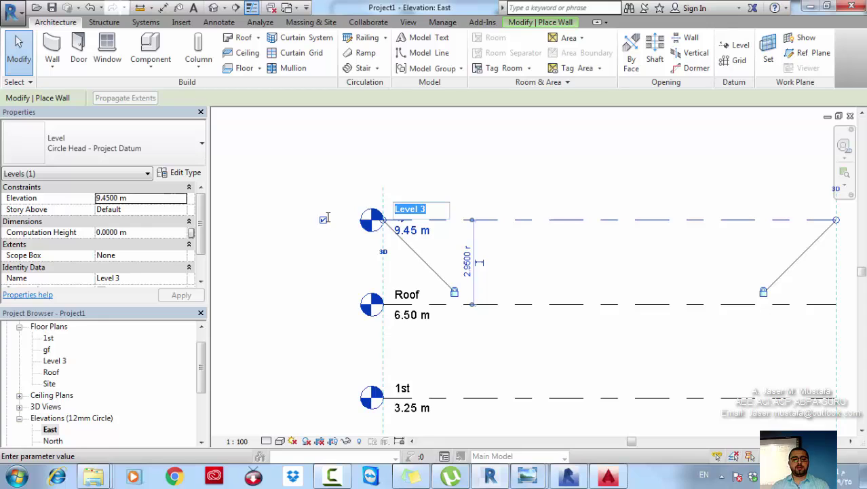
type("T.O.B")
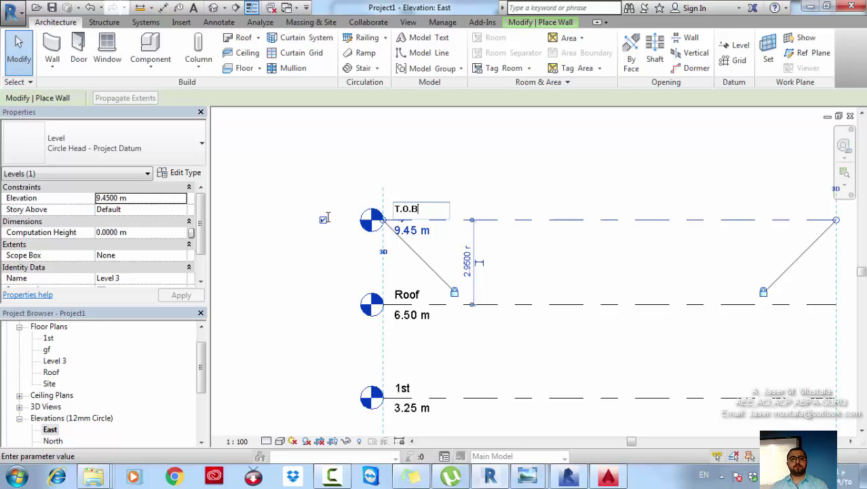
key("Return")
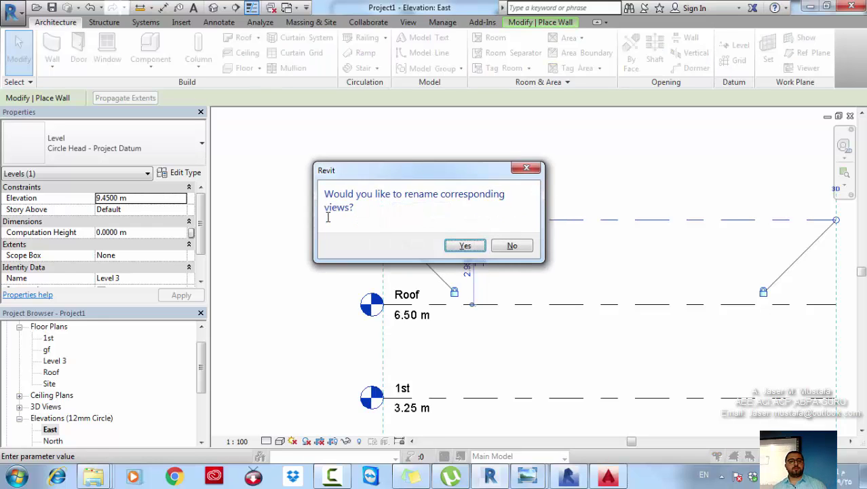
left_click(465, 246)
scroll(523, 219, "down", 2)
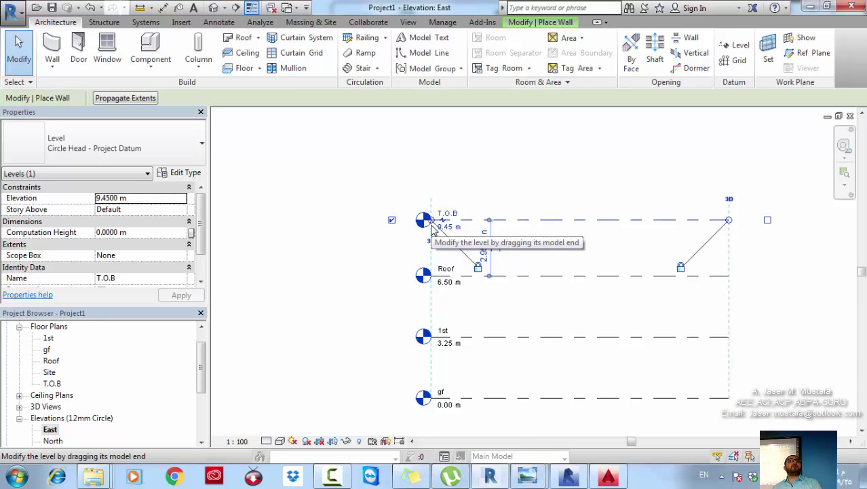
middle_click_drag(387, 268, 403, 234)
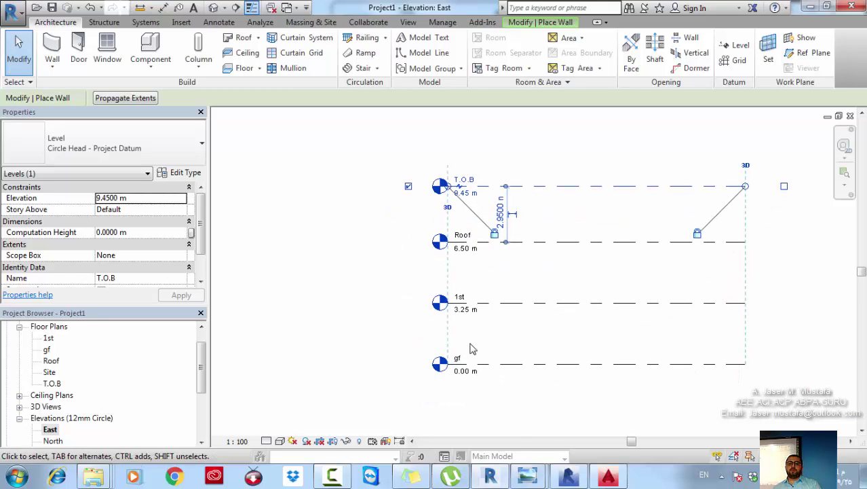
Step: Switch to AutoCAD and examine the villa's floor plans, from the ground floor up to the top floor
left_click(533, 477)
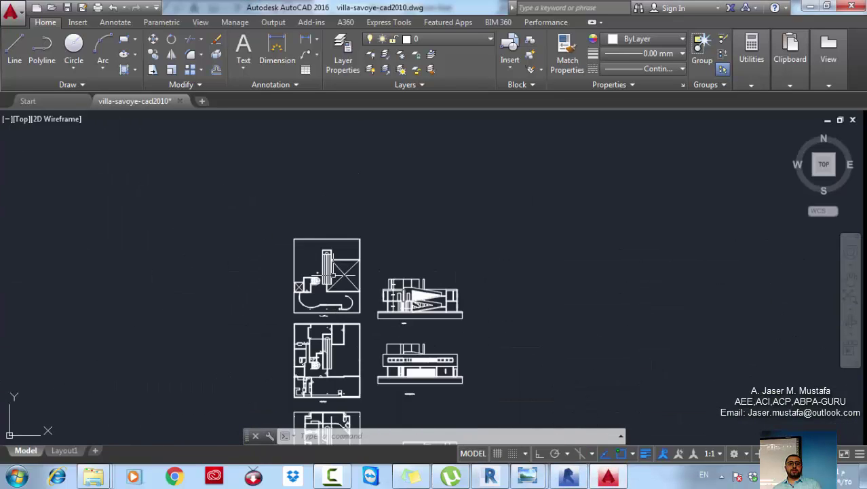
mouse_move(333, 275)
middle_mouse_down()
mouse_move(359, 260)
mouse_move(376, 136)
middle_mouse_up()
scroll(373, 292, "up", 3)
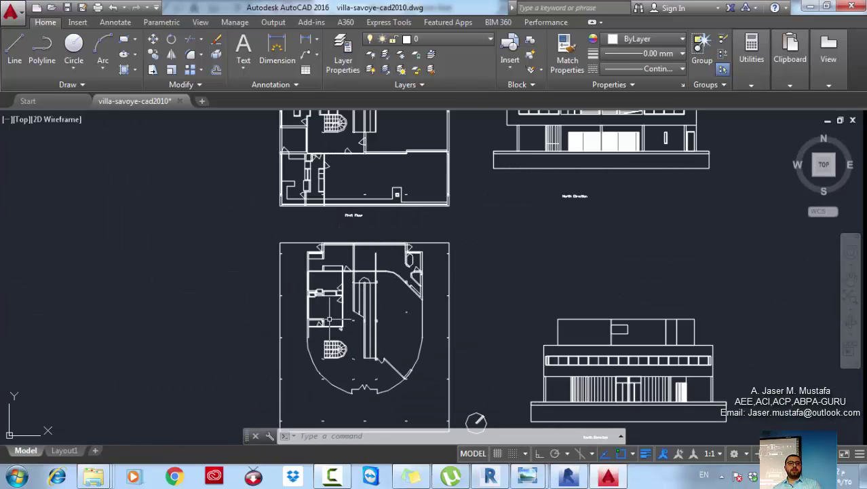
scroll(382, 286, "down", 2)
scroll(389, 243, "up", 3)
middle_click_drag(371, 196, 415, 304)
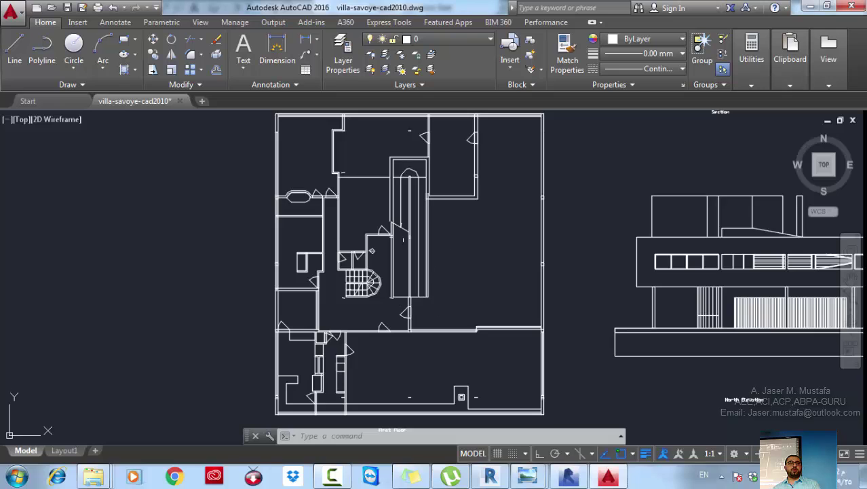
scroll(405, 234, "down", 6)
middle_click_drag(405, 234, 411, 296)
scroll(407, 215, "up", 4)
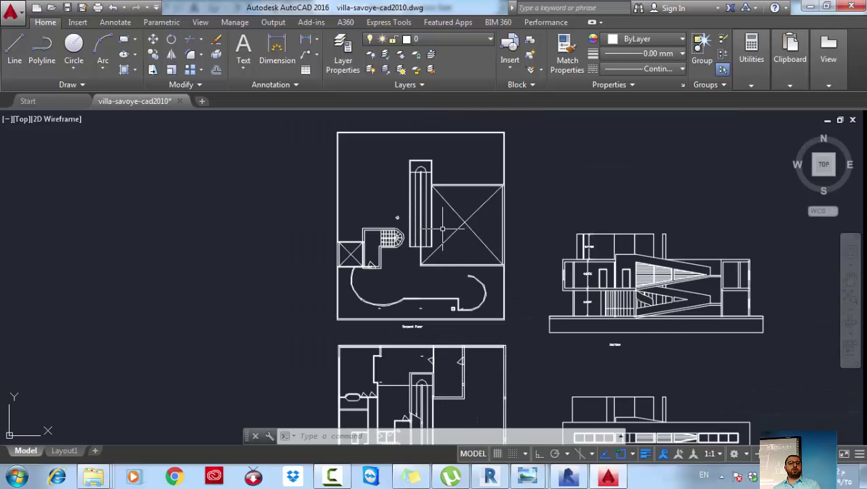
scroll(443, 228, "up", 2)
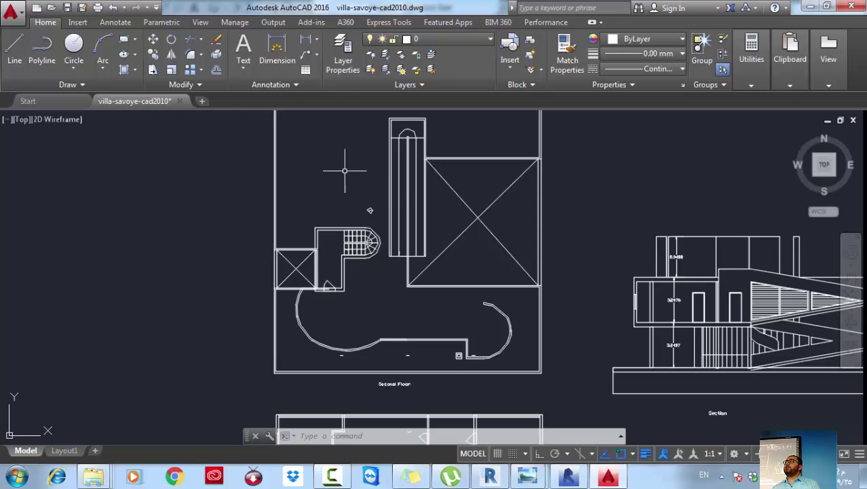
scroll(345, 170, "down", 2)
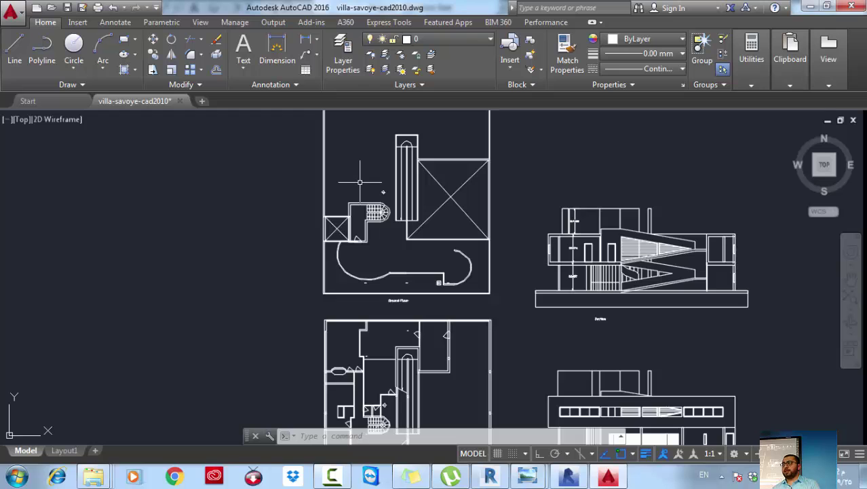
Step: Select the complete ground floor plan, including its outer boundary, and copy it to the clipboard
scroll(360, 182, "down", 2)
middle_click_drag(360, 182, 392, 121)
middle_click_drag(459, 364, 477, 229)
scroll(471, 300, "up", 2)
left_click(504, 203)
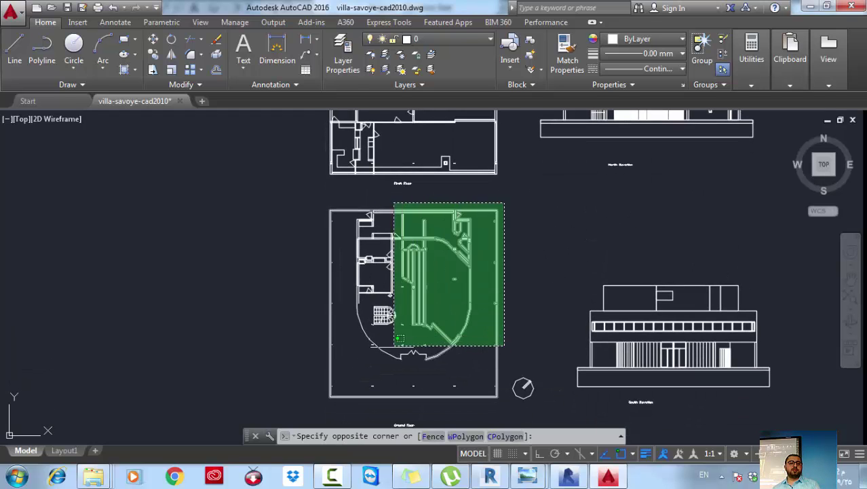
left_click(319, 408)
key("ctrl+c")
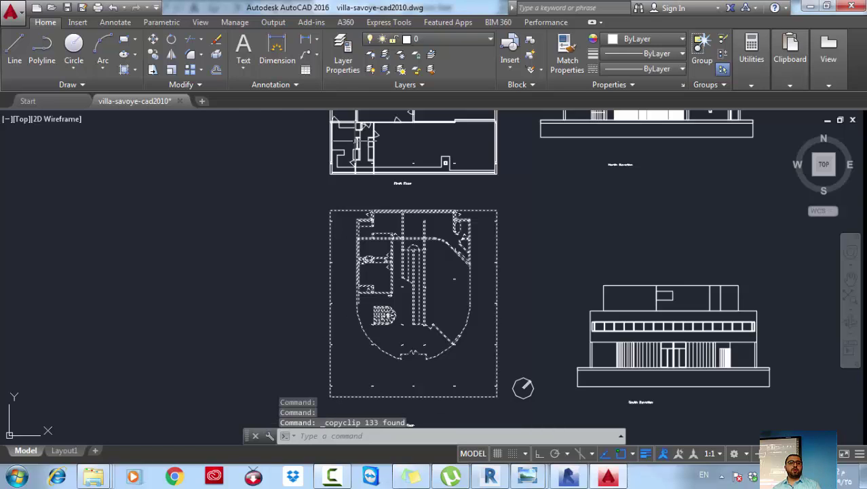
Step: Paste the copied ground floor plan at a free point in a new blank drawing and zoom to its extents
left_click(202, 101)
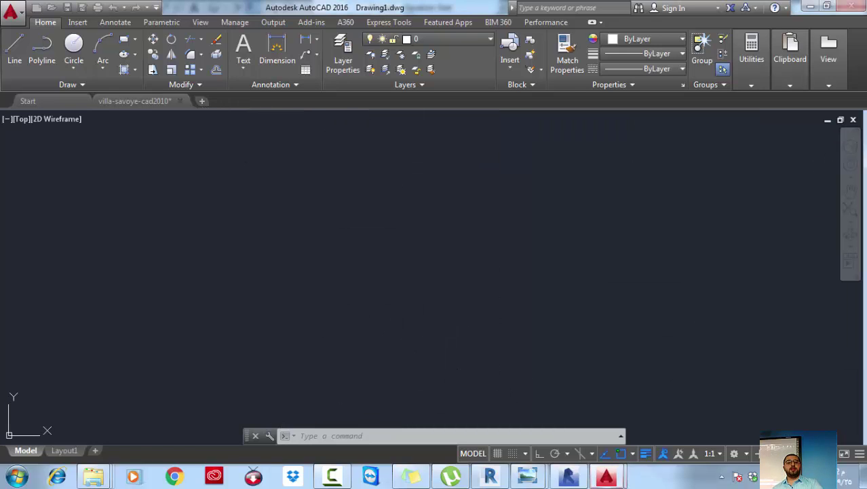
key("ctrl+v")
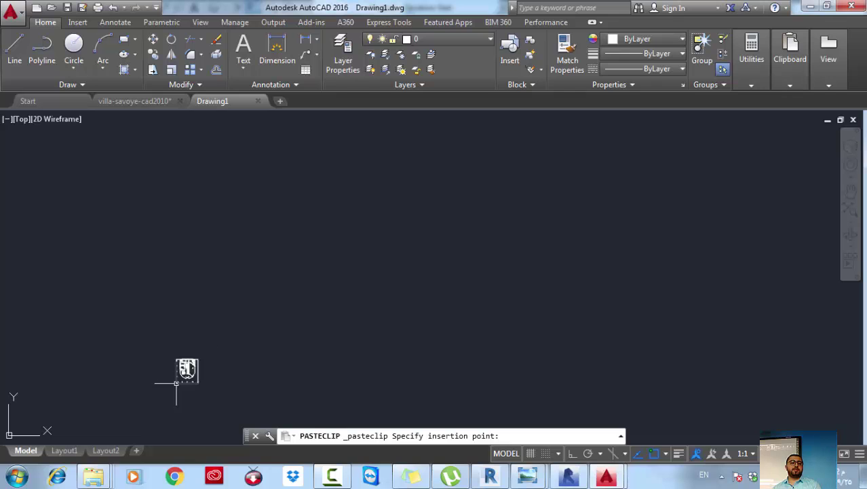
left_click(266, 340)
type("z")
key("Return")
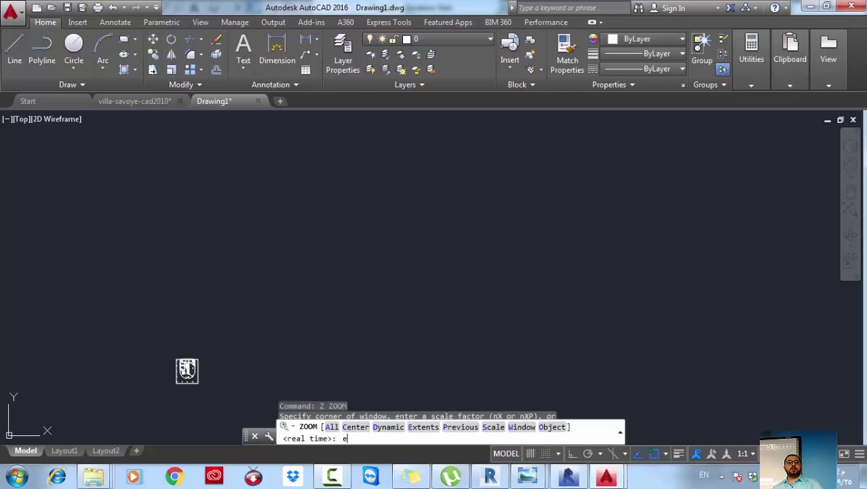
type("e")
key("Return")
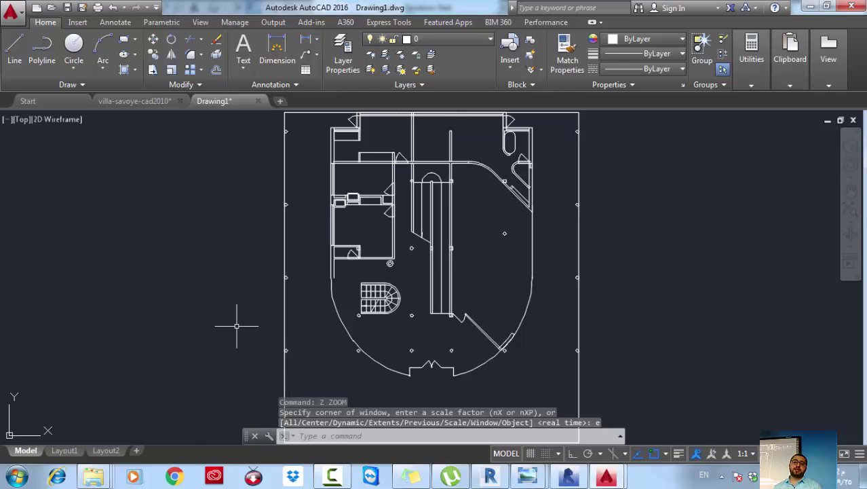
scroll(401, 219, "down", 2)
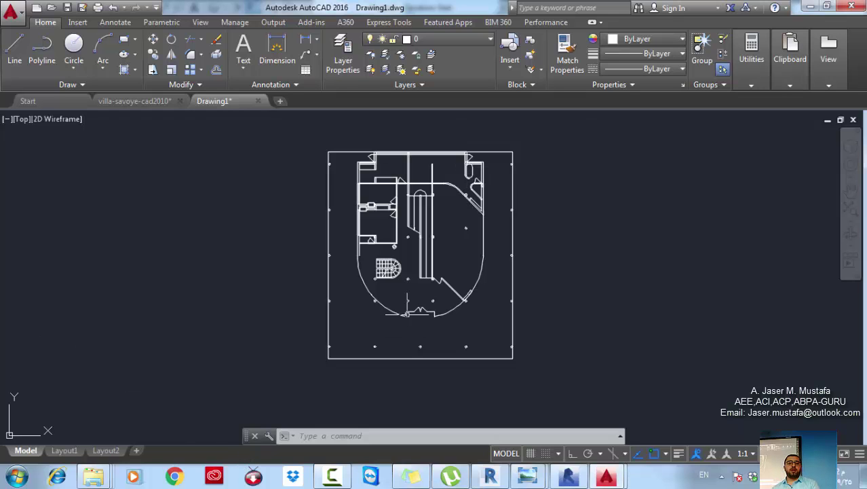
scroll(350, 296, "up", 10)
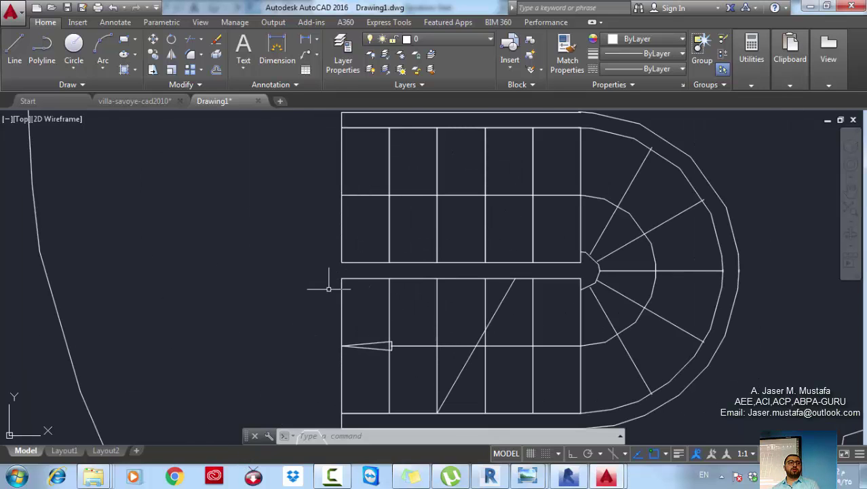
scroll(358, 280, "down", 10)
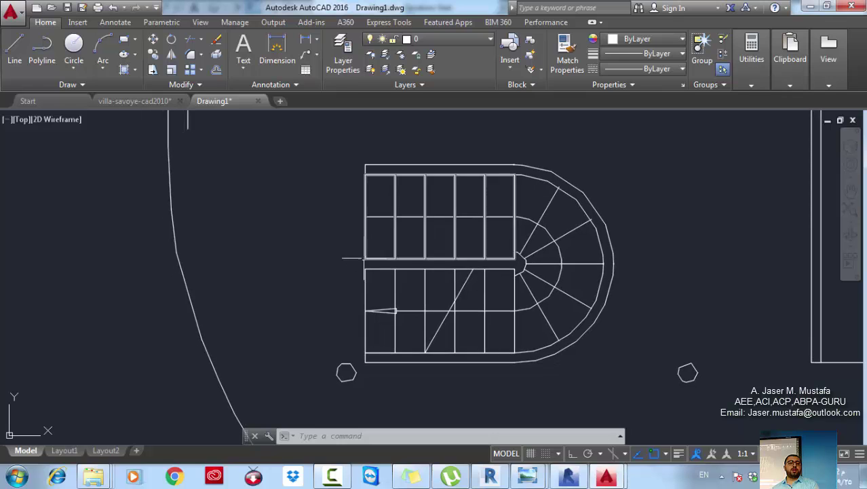
left_click(330, 310)
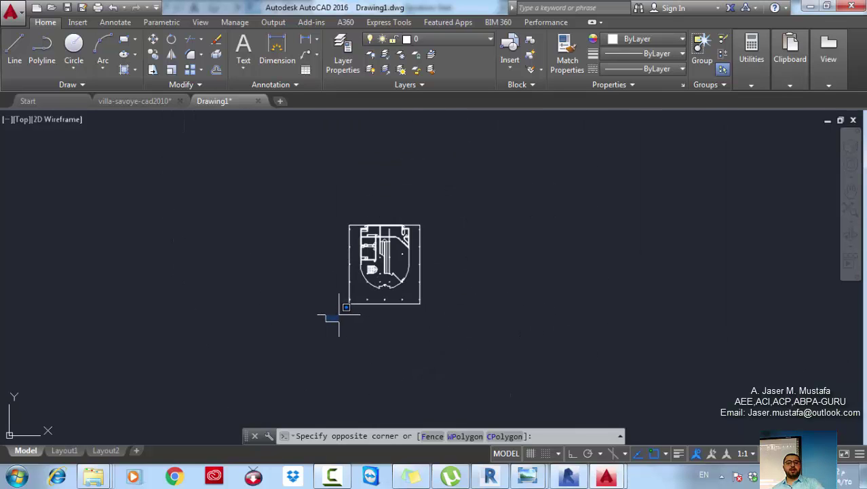
key("Escape")
key("Escape")
Step: Draw a single-segment reference polyline from the origin 0,0 to a free point up and away from the plan
type("pl")
key("Return")
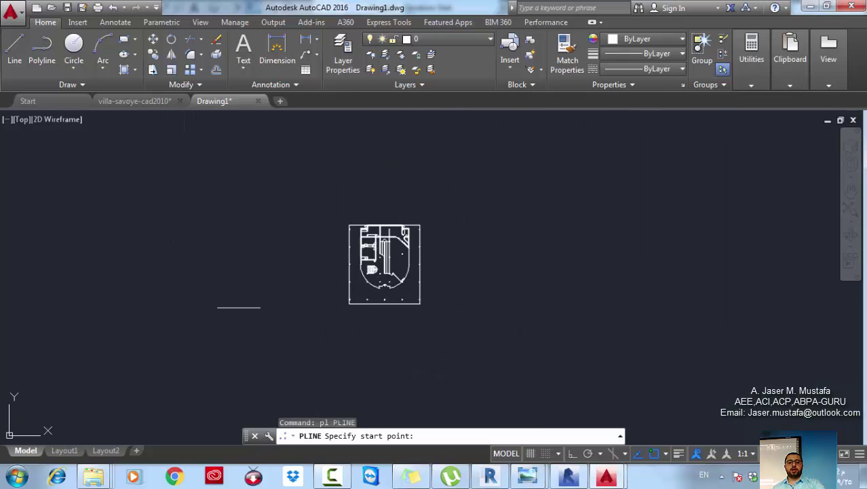
type("0,0")
key("Return")
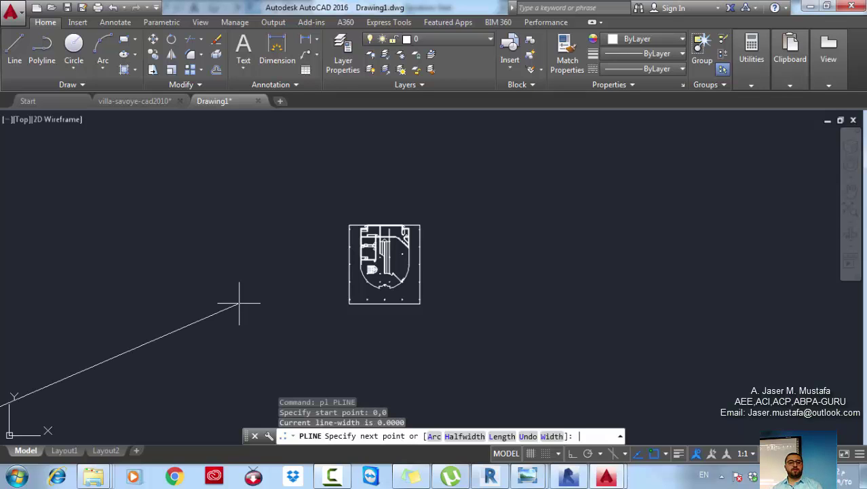
scroll(388, 290, "down", 3)
left_click(41, 241)
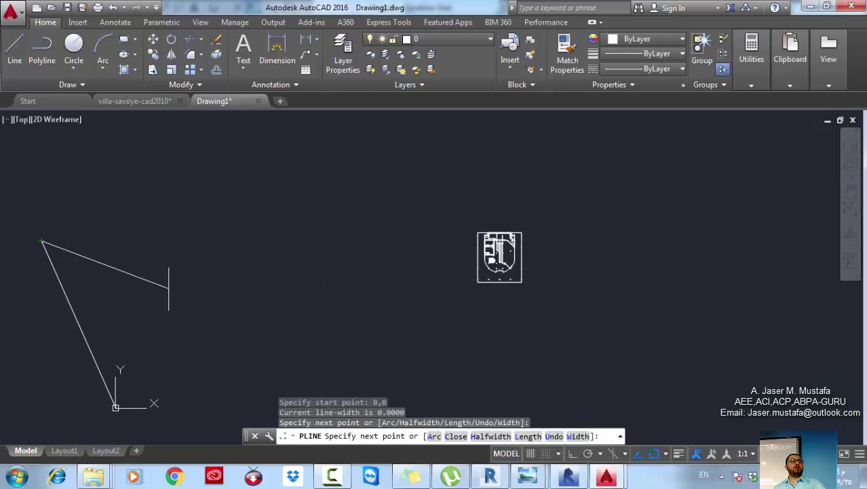
key("Escape")
key("Escape")
key("Escape")
Step: Select the whole pasted ground floor plan without the reference polyline
left_click(313, 293)
left_click(541, 190)
middle_click_drag(424, 276, 442, 300)
type("co")
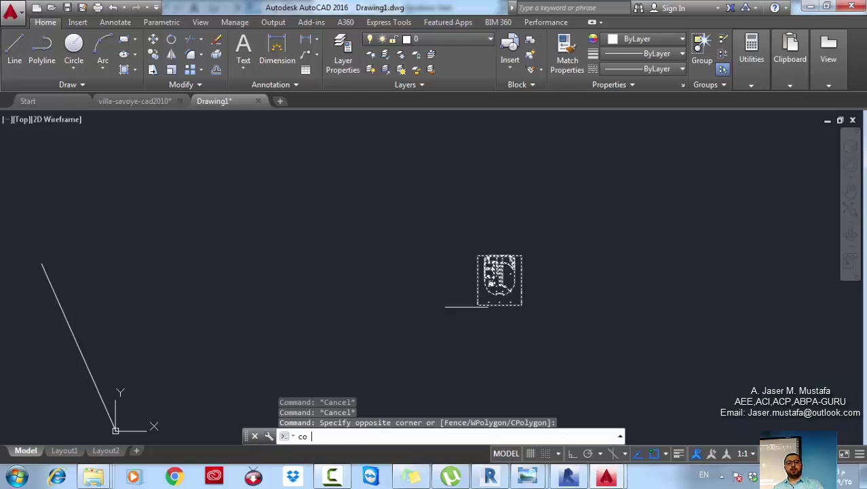
key("Return")
key("Escape")
Step: Move the previously selected ground floor plan from the inner corner of the stair's lower flight to the polyline's start at the origin
type("m")
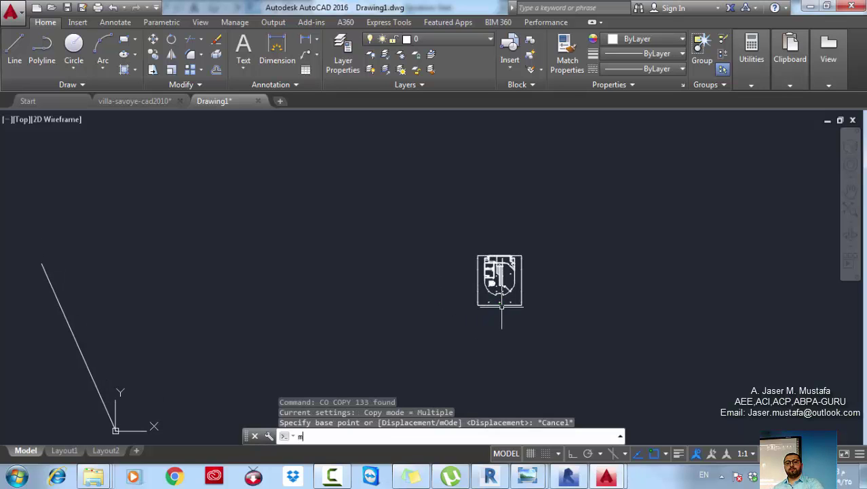
key("Return")
type("p")
key("Return")
scroll(499, 280, "up", 4)
key("Return")
scroll(472, 281, "up", 6)
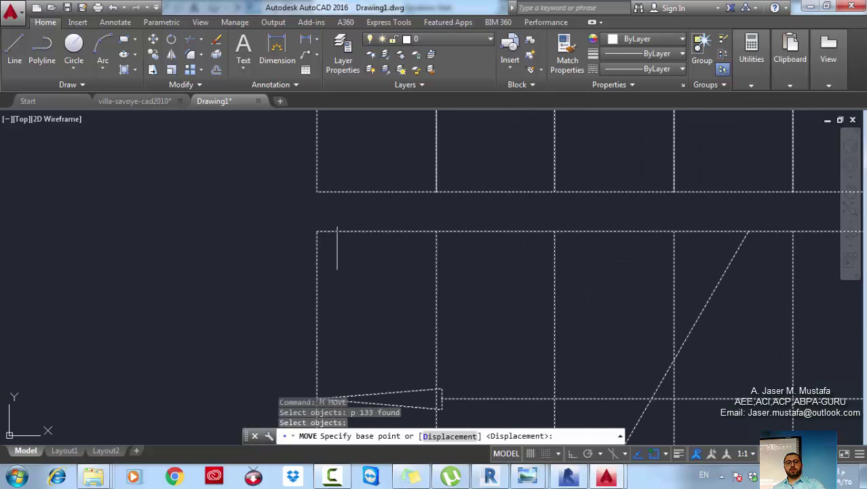
left_click(315, 226)
scroll(364, 218, "down", 5)
scroll(363, 227, "down", 6)
middle_click_drag(327, 271, 505, 179)
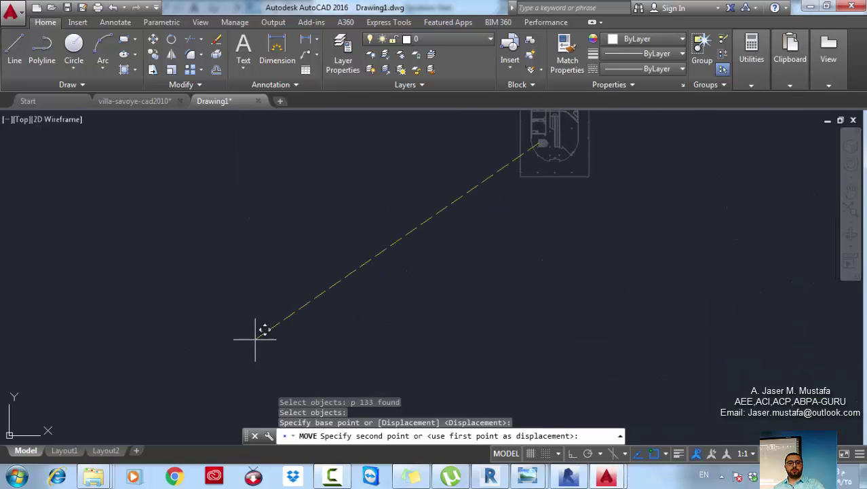
scroll(256, 333, "down", 4)
middle_click_drag(256, 319, 493, 193)
scroll(415, 220, "up", 6)
left_click(275, 234)
key("Escape")
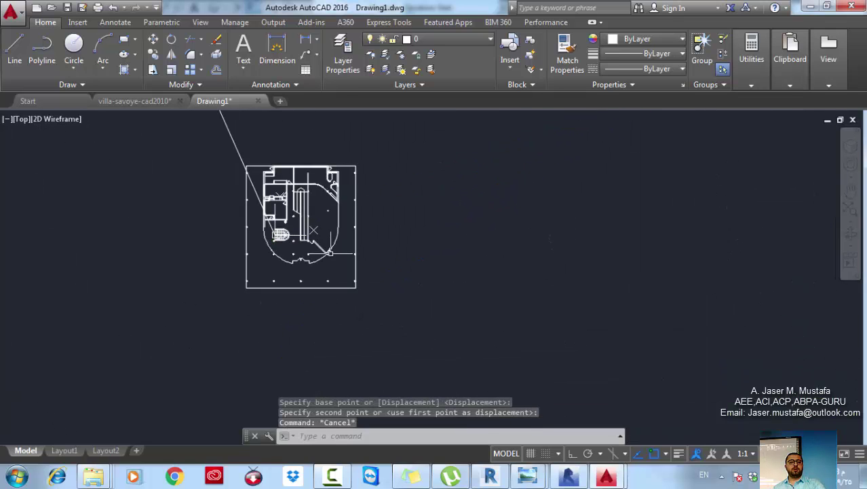
Step: Erase the reference polyline from the ground floor plan drawing and zoom to the plan's extents
scroll(322, 214, "down", 4)
middle_click_drag(321, 209, 388, 254)
left_click(368, 211)
left_click(294, 198)
middle_click_drag(300, 213, 323, 240)
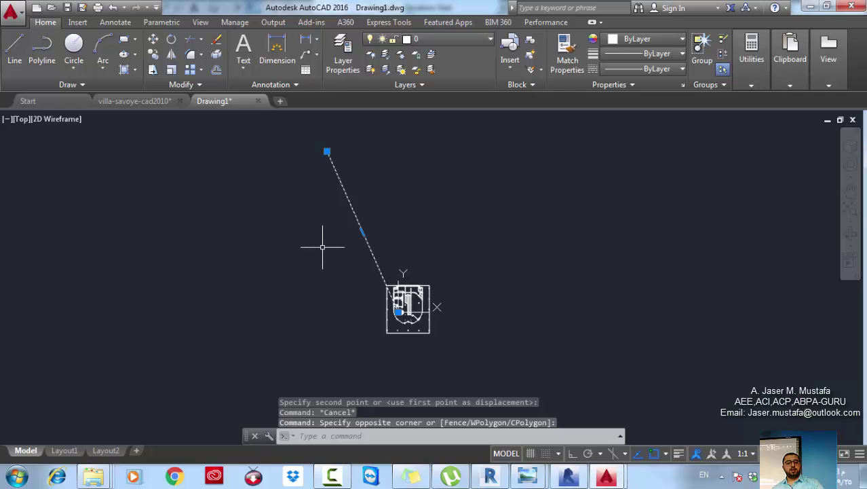
type("z")
key("Return")
type("e")
key("Return")
left_click(470, 232)
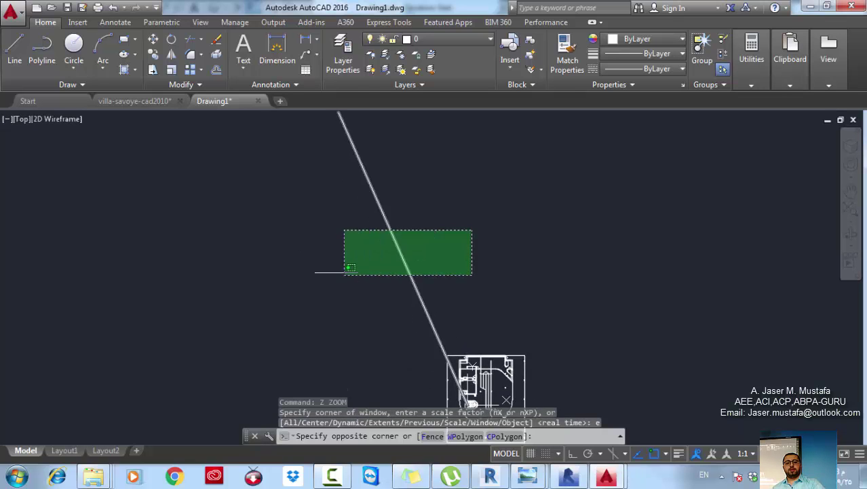
left_click(340, 270)
key("Delete")
type("z")
key("Return")
type("e")
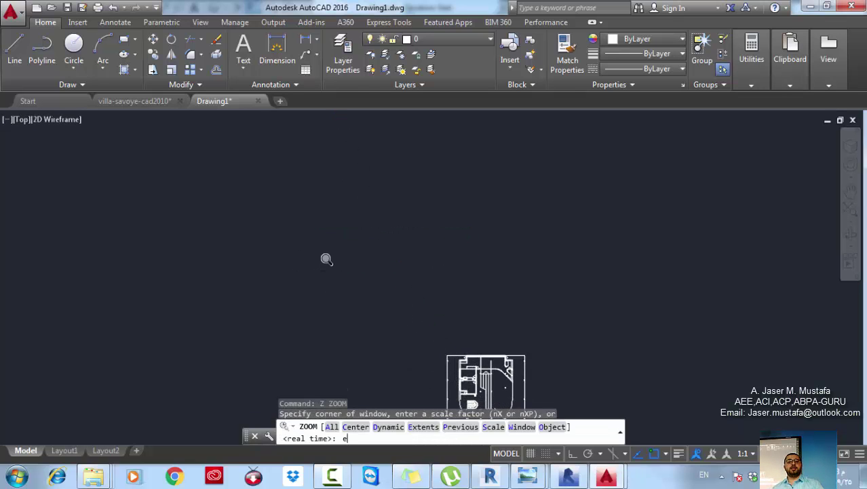
key("Return")
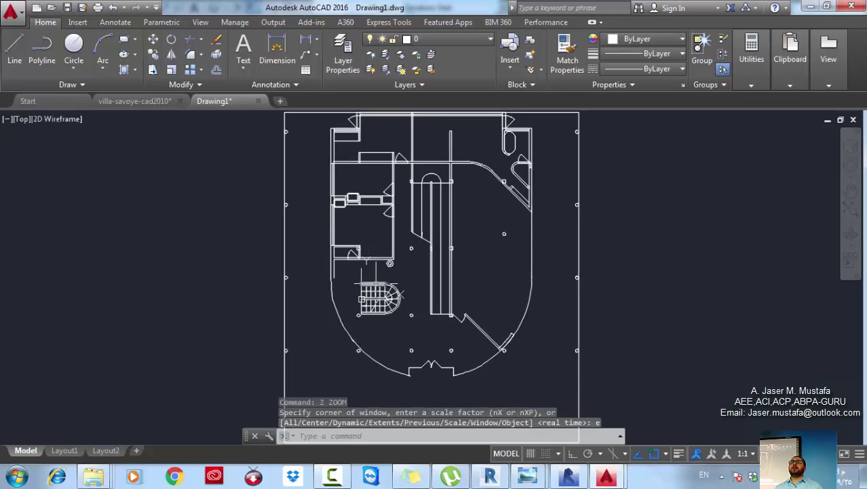
Step: Copy the whole first floor plan, the middle one in the plan column, from the villa-savoye-cad2010 drawing
left_click(149, 99)
scroll(523, 387, "down", 3)
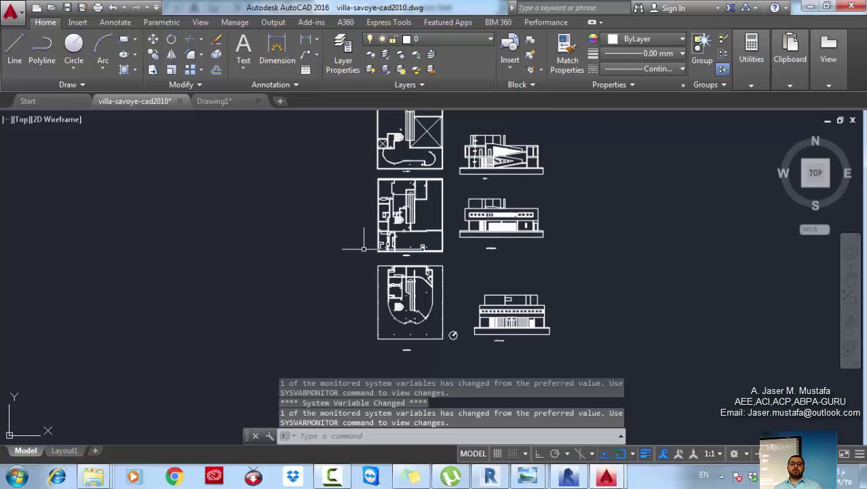
left_click(364, 257)
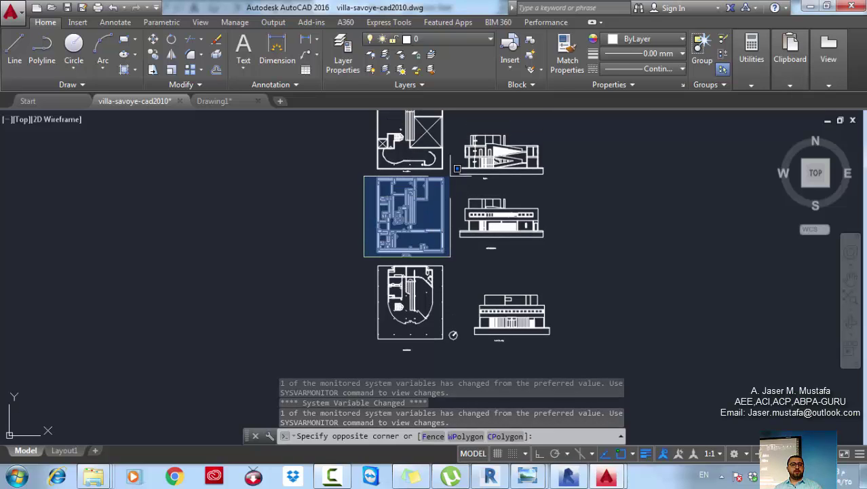
left_click(448, 177)
key("ctrl+c")
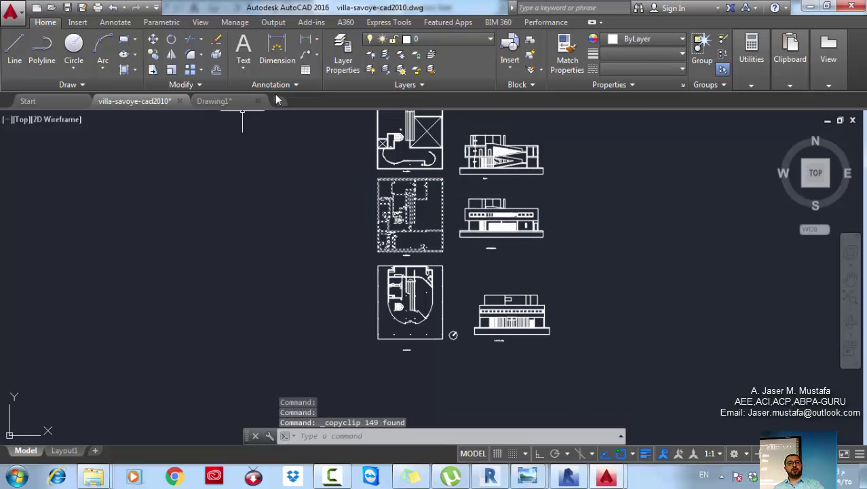
Step: Paste the copied first floor plan at a free point in a new blank drawing
left_click(280, 100)
key("ctrl+v")
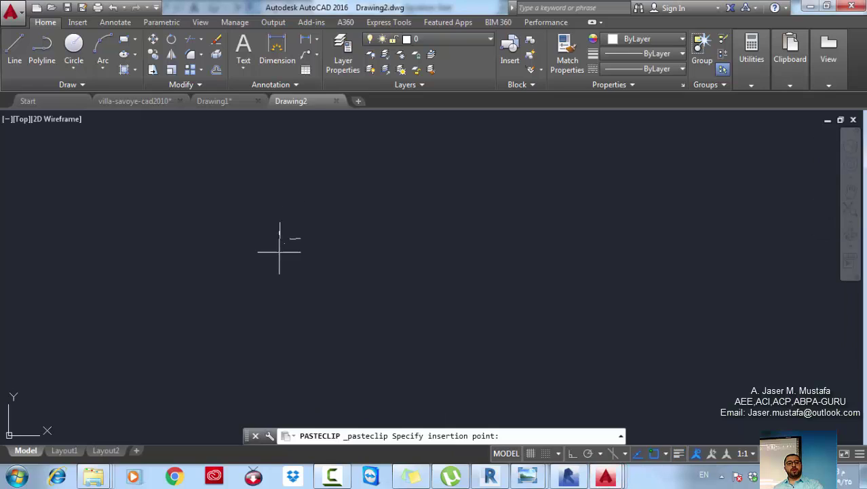
left_click(171, 372)
Step: Draw a single-segment reference polyline from the origin 0,0 to a free point away from the first floor plan
type("pl")
key("Return")
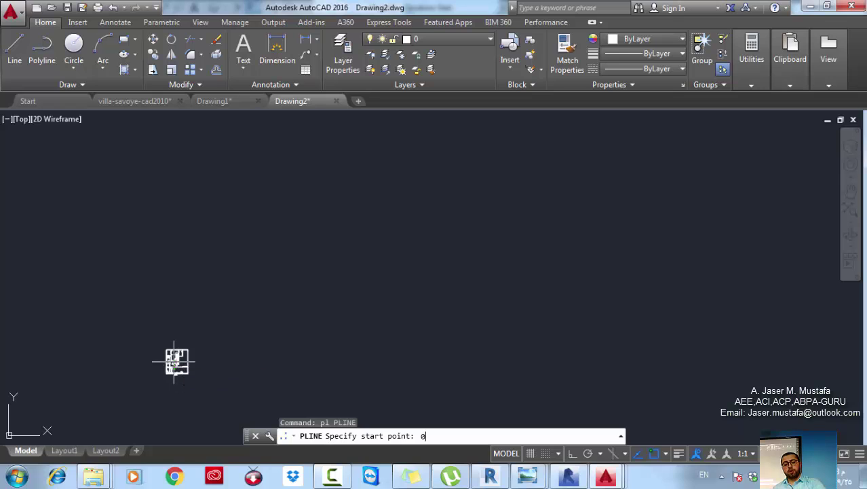
type("0,0")
key("Return")
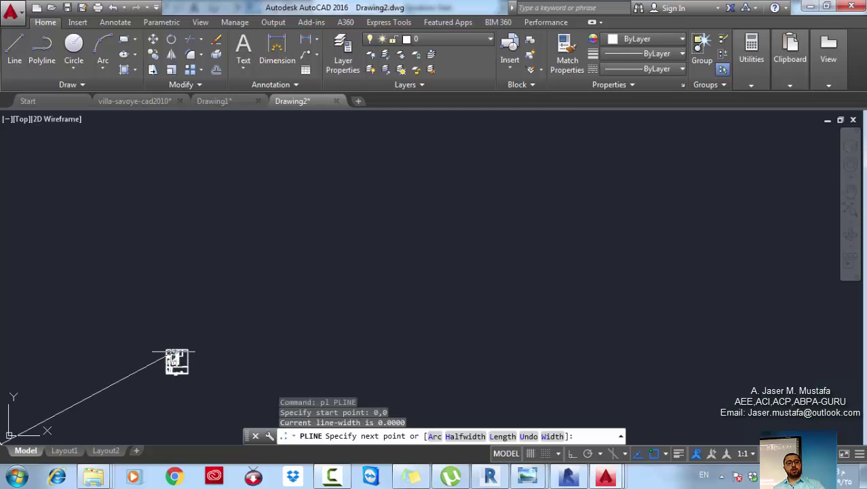
middle_click_drag(176, 361, 345, 287)
key("Escape")
key("Escape")
Step: Move the whole first floor plan from the inner corner of the stair's lower flight to the reference polyline's start at the origin
left_click(402, 225)
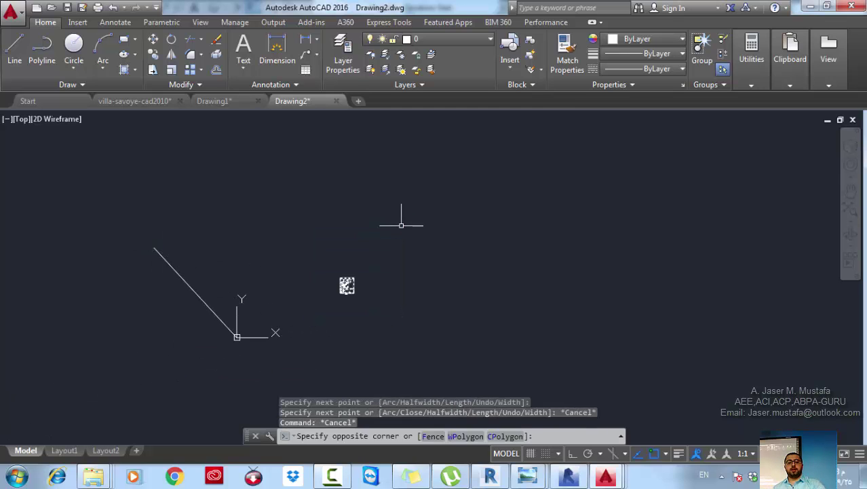
left_click(326, 307)
middle_click_drag(372, 258, 423, 262)
type("m")
key("Return")
scroll(372, 314, "up", 6)
scroll(432, 217, "up", 8)
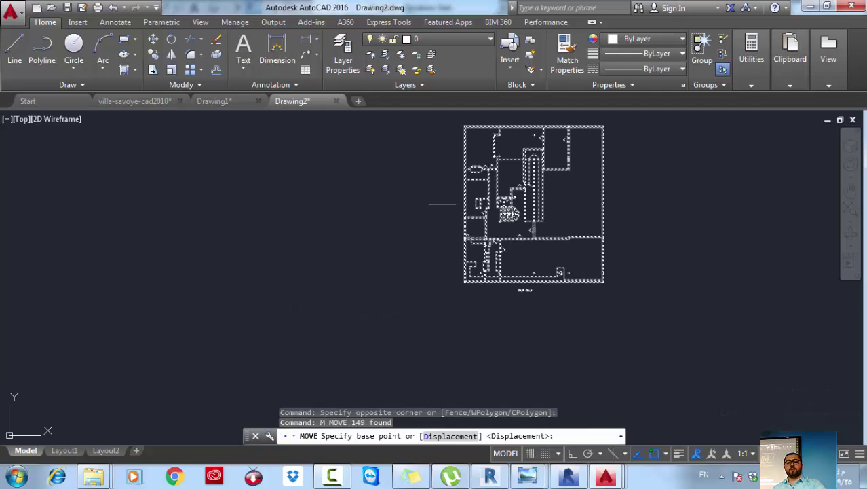
left_click(476, 225)
scroll(489, 217, "down", 10)
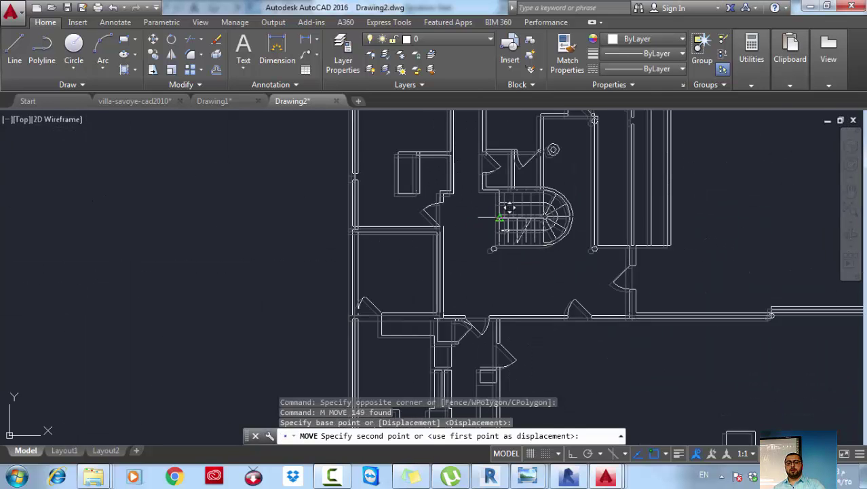
left_click(326, 313)
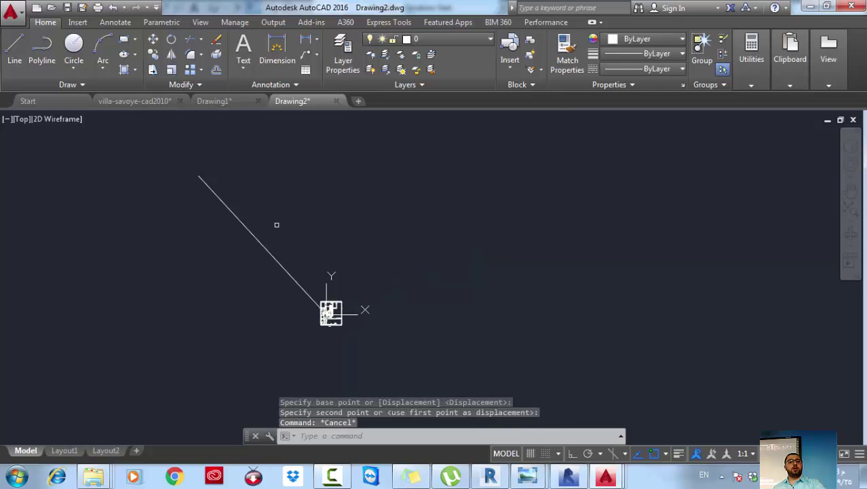
Step: Erase the reference polyline from the first floor plan drawing and zoom to the plan's extents
left_click(278, 223)
left_click(228, 268)
key("Delete")
scroll(217, 275, "down", 4)
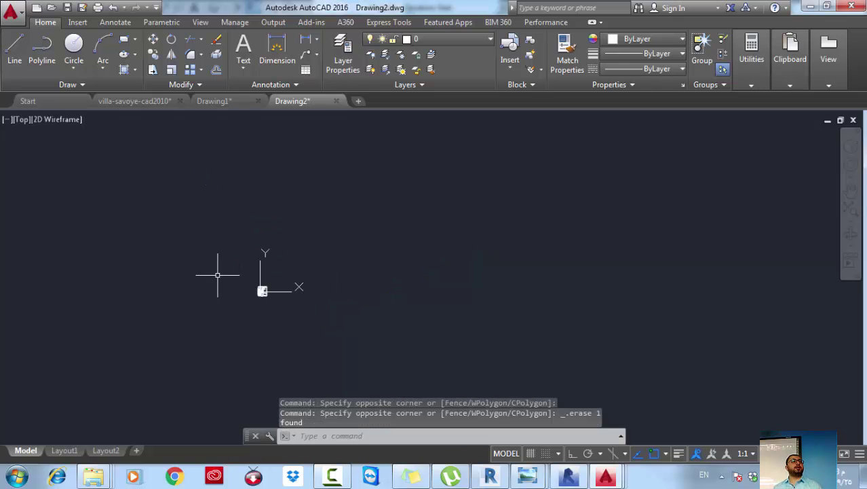
scroll(262, 291, "up", 4)
type("z")
key("Return")
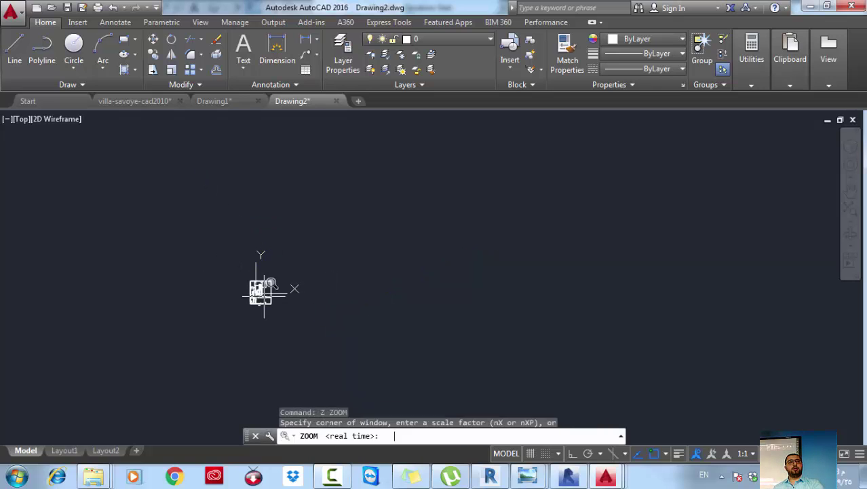
type("e")
key("Return")
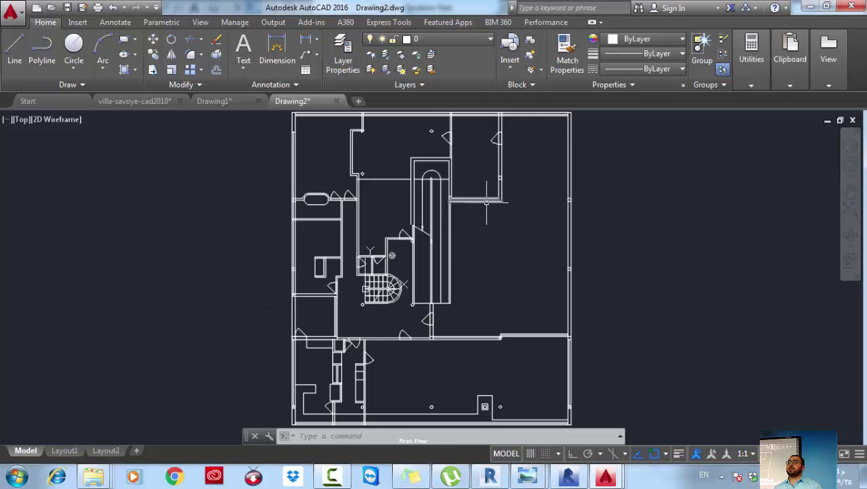
Step: Look through the Plans at 0-0 folder of 002 villa savoye (insert CAD) in Windows Explorer, then return to Revit
left_click(809, 7)
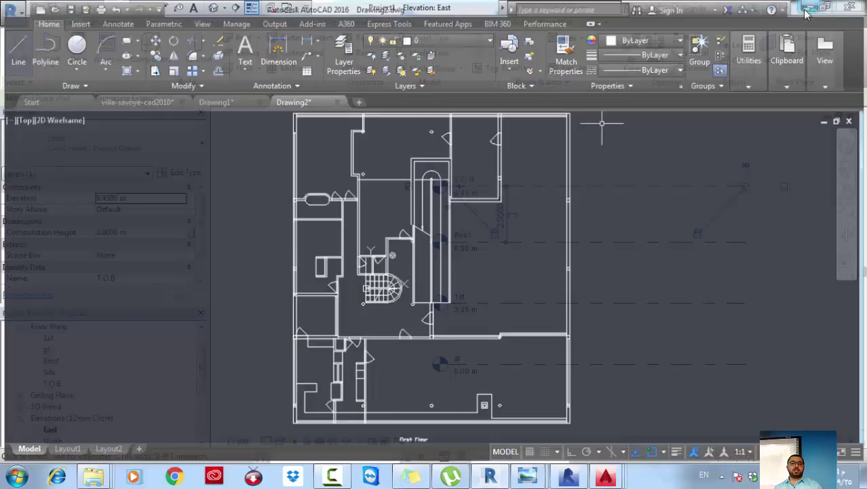
mouse_move(96, 475)
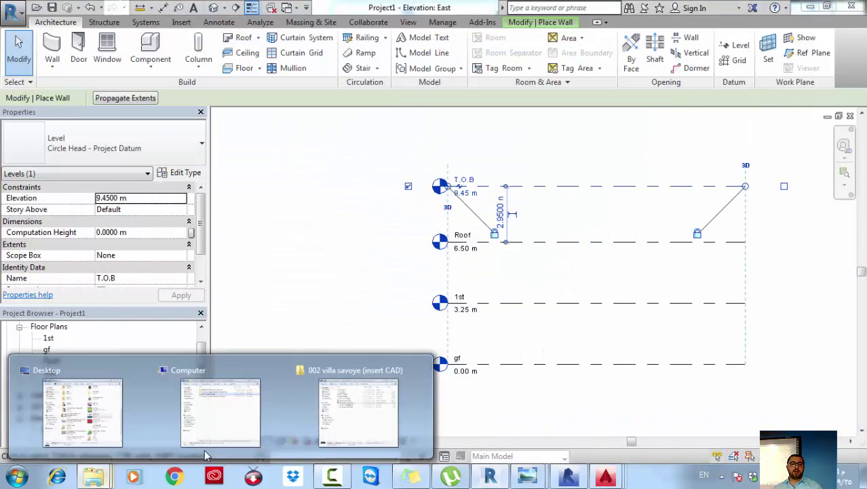
left_click(338, 402)
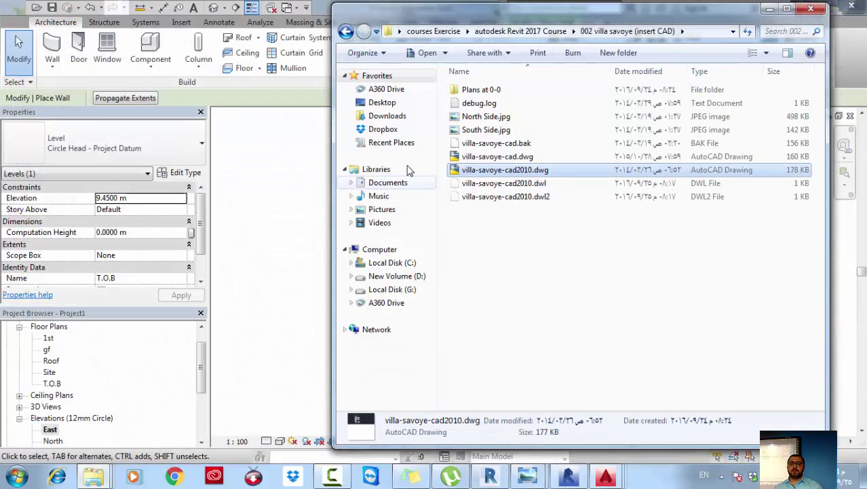
double_click(481, 91)
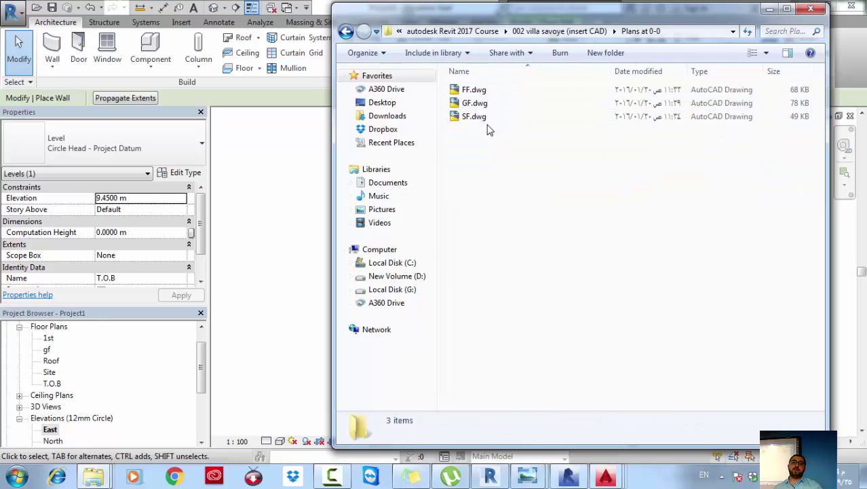
left_click(307, 195)
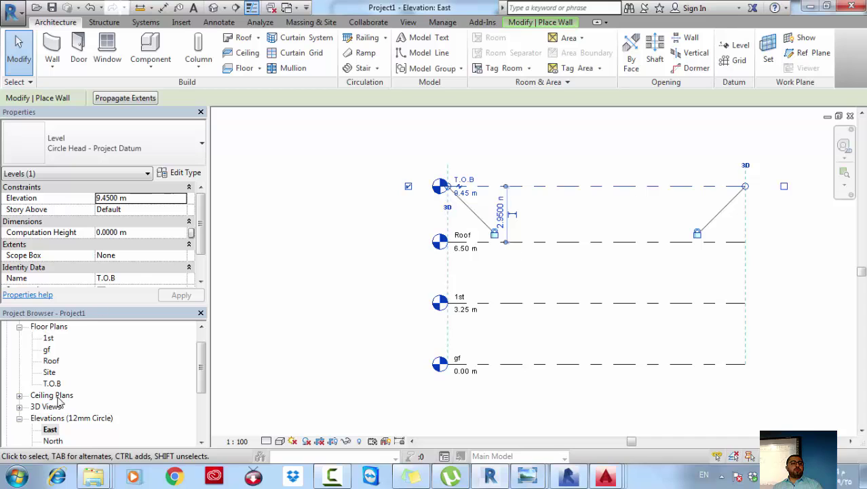
Step: In the gf floor plan view, start a CAD import and choose GF.dwg from Plans at 0-0 inside 002 villa savoye (insert CAD)
double_click(45, 350)
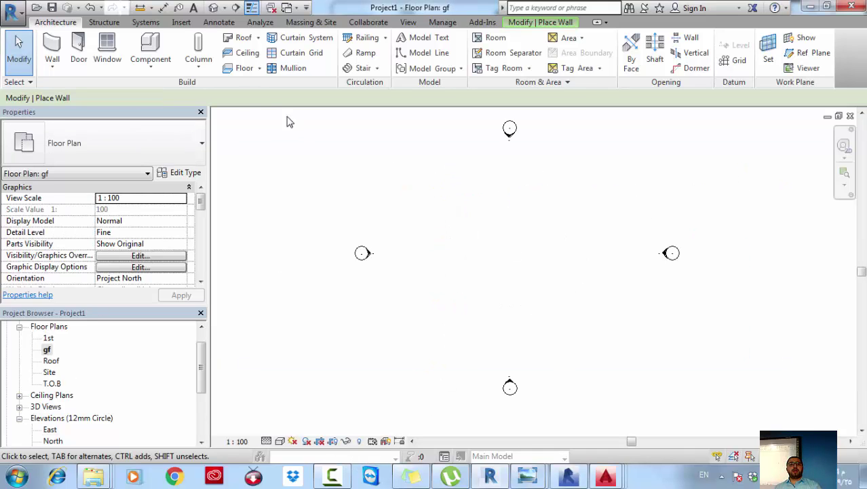
left_click(181, 23)
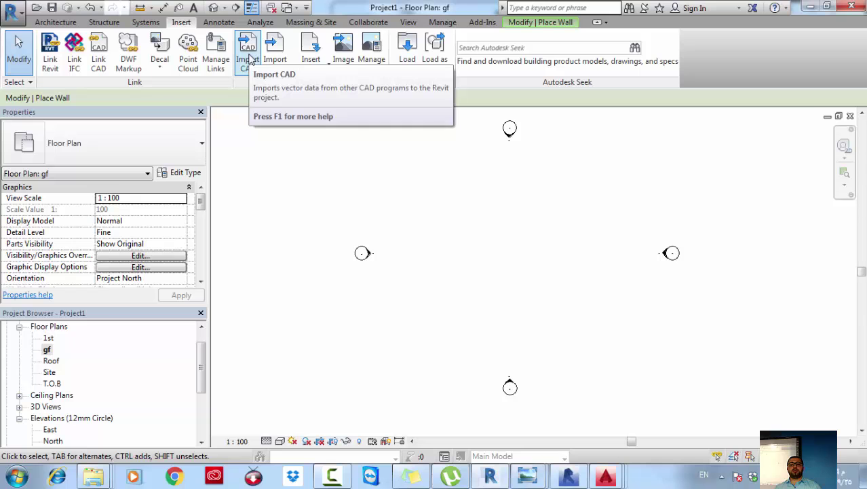
left_click(248, 54)
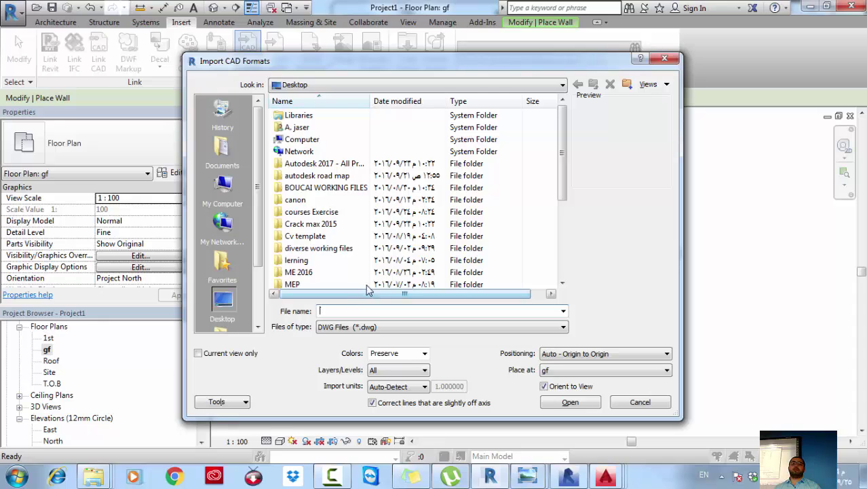
double_click(315, 213)
double_click(316, 128)
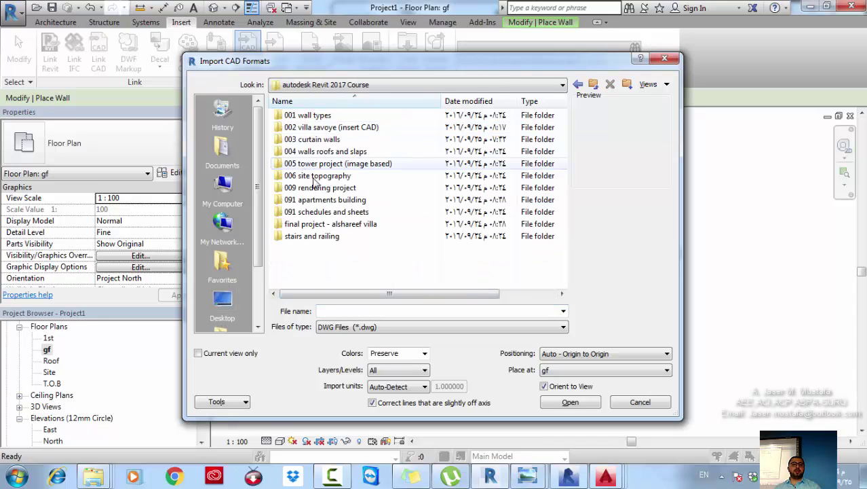
double_click(319, 127)
left_click(319, 126)
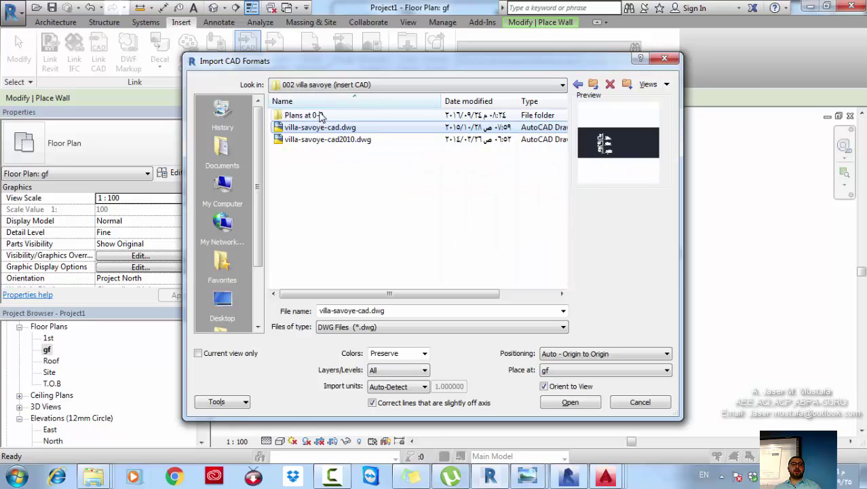
double_click(322, 117)
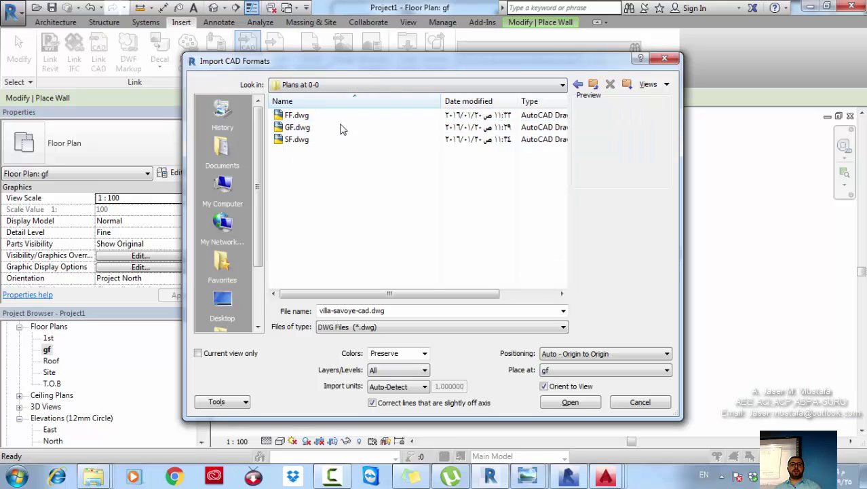
left_click(299, 127)
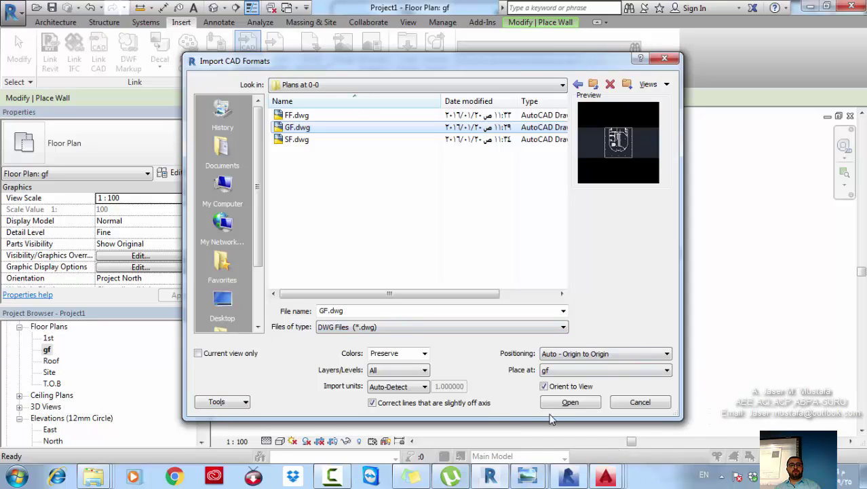
Step: Restrict the GF.dwg import to the current view only, with colors Black and White and layers/levels All
left_click(231, 356)
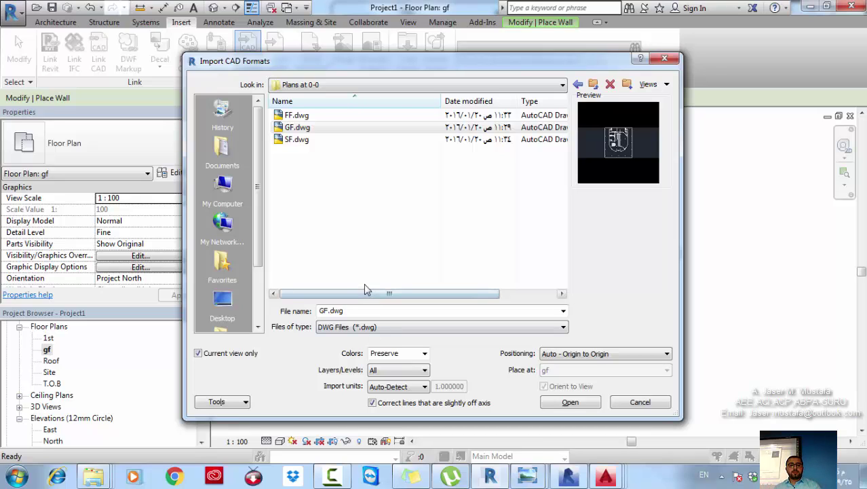
left_click(402, 353)
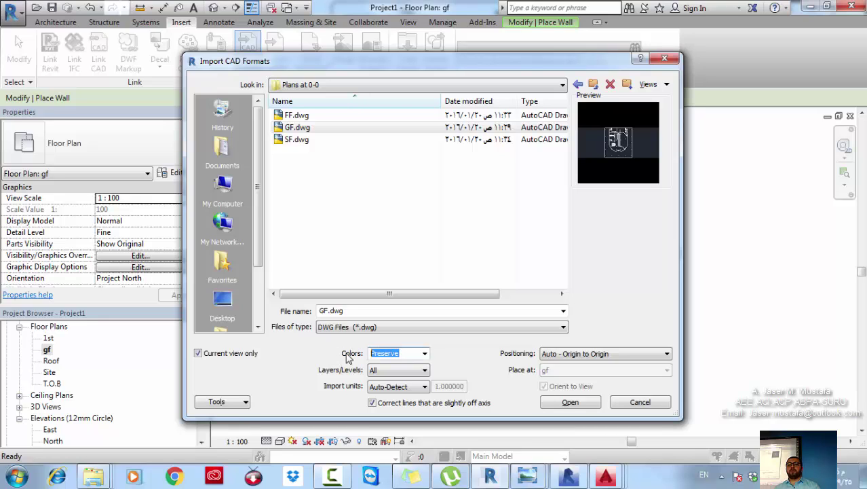
left_click(424, 353)
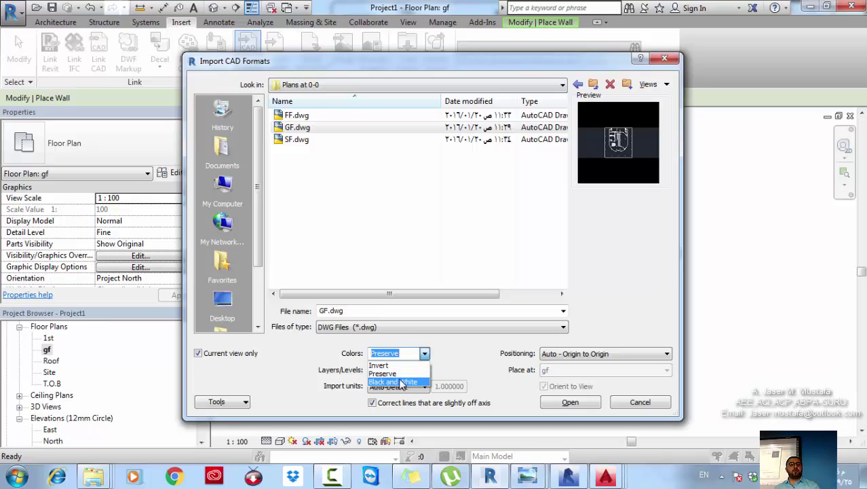
left_click(392, 382)
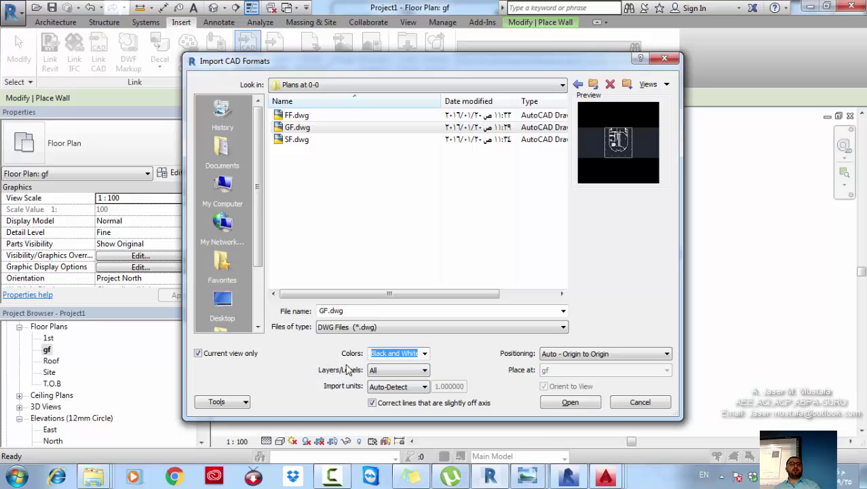
left_click(394, 370)
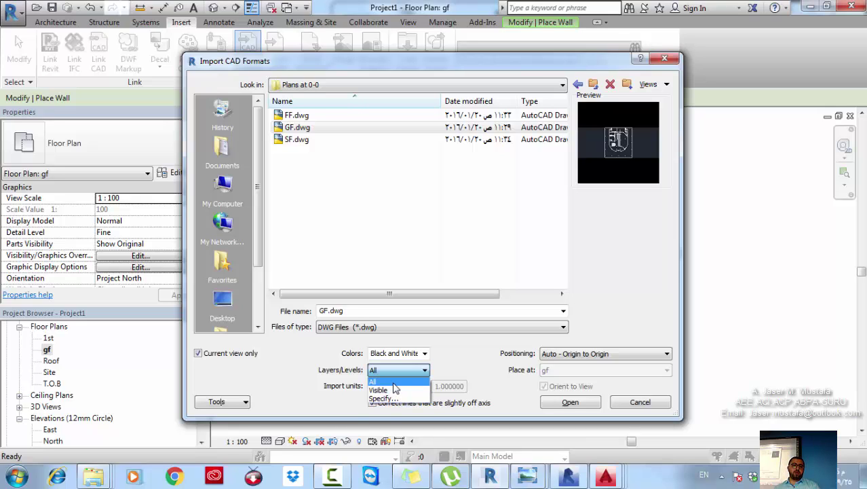
left_click(394, 383)
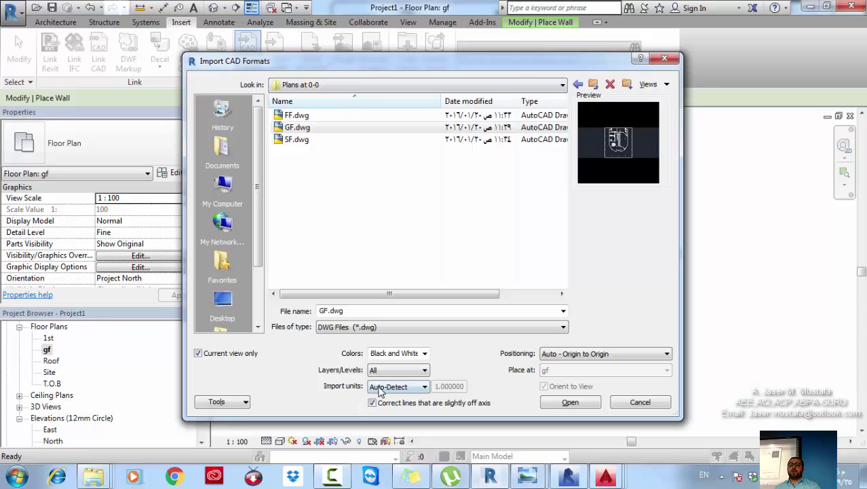
Step: Import GF.dwg with millimeter units and Auto - Origin to Origin positioning, without correcting lines that are slightly off axis
left_click(378, 388)
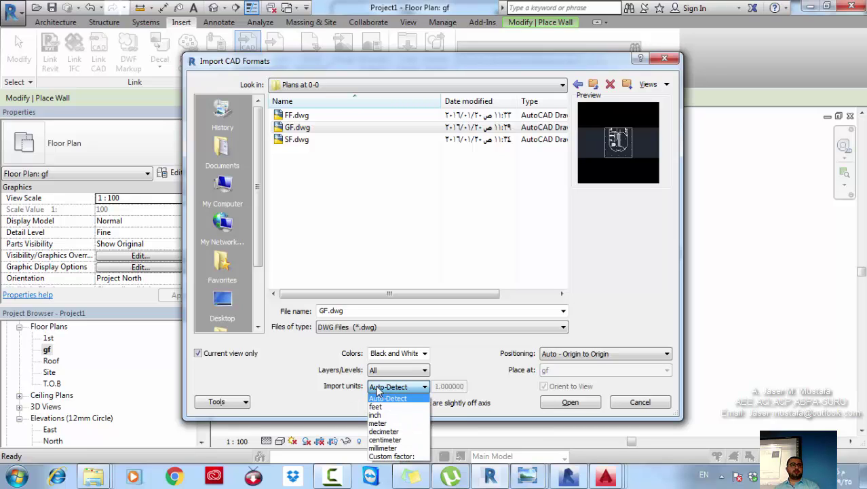
left_click(393, 449)
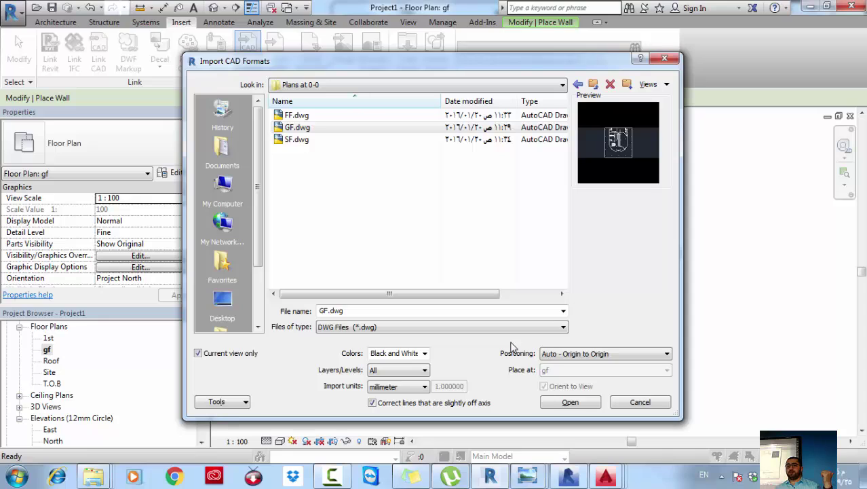
left_click(589, 358)
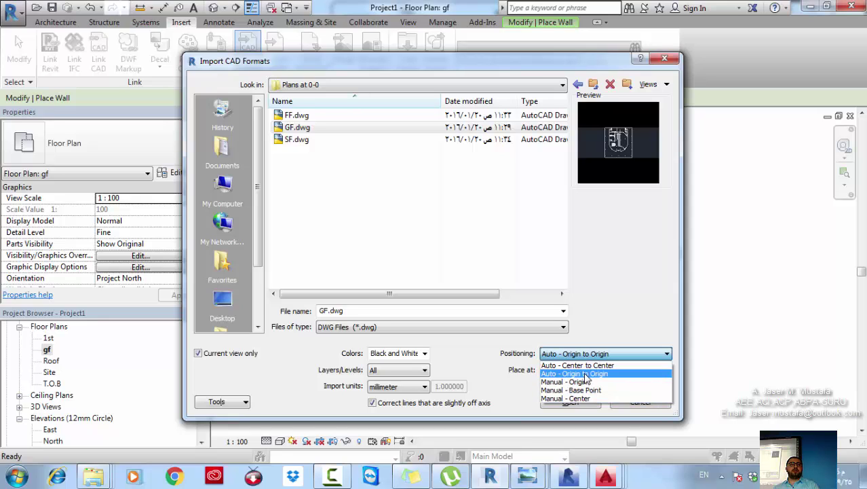
left_click(585, 373)
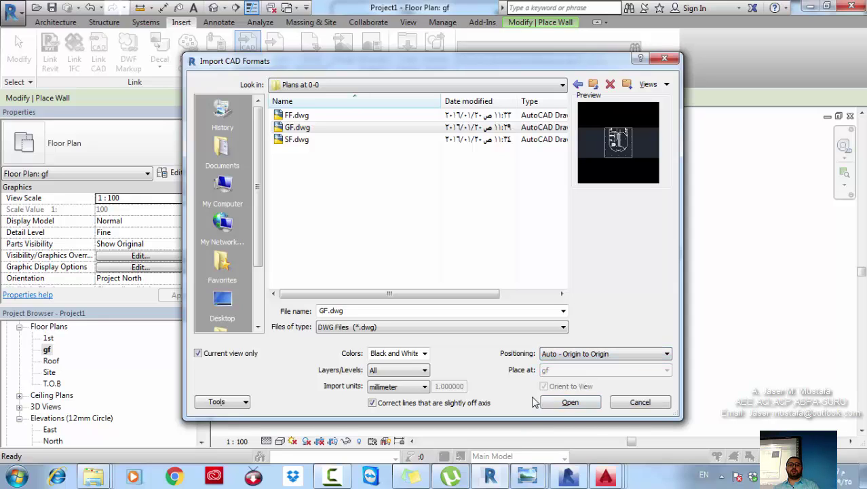
left_click(566, 404)
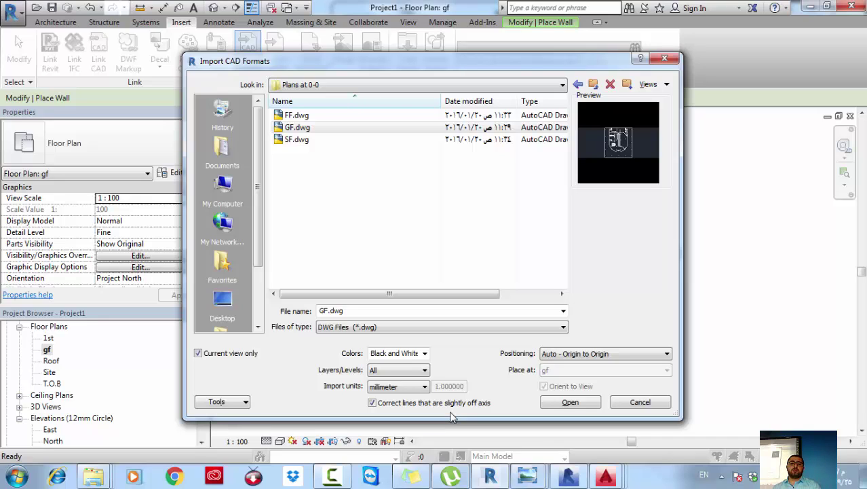
left_click(372, 402)
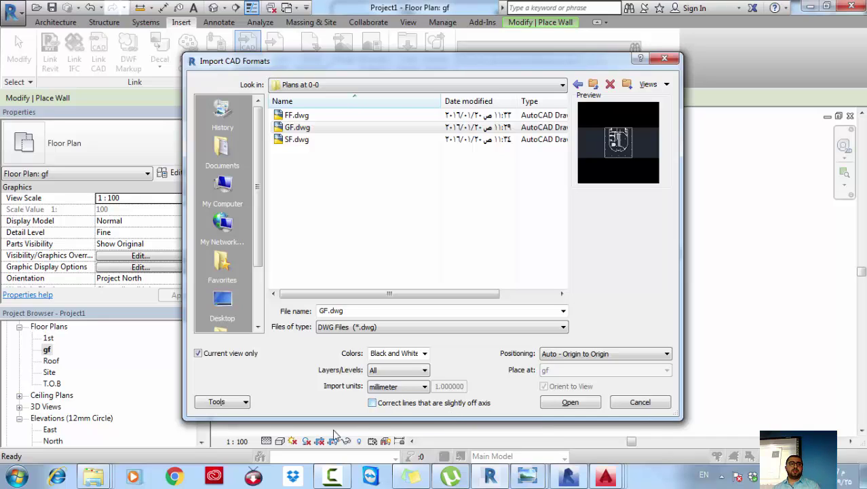
left_click(565, 403)
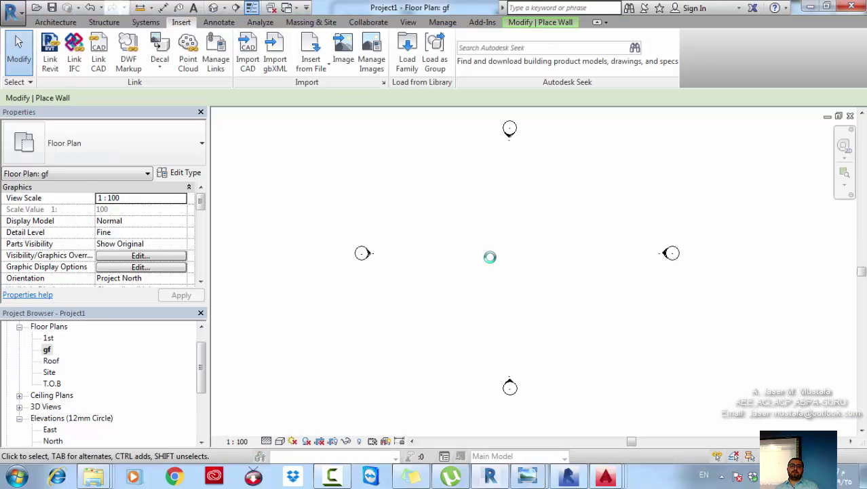
Step: Select the imported GF.dwg drawing between the elevation markers and delete it from the gf view
scroll(516, 267, "down", 2)
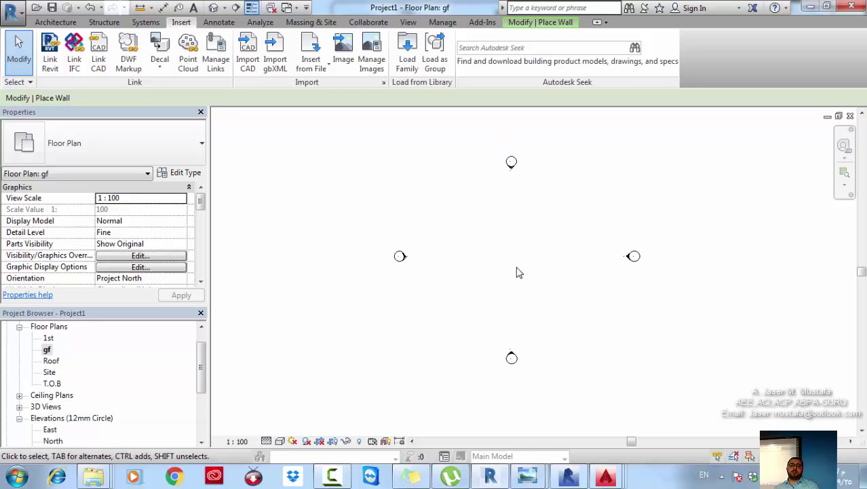
middle_click(517, 267)
middle_click(516, 267)
left_click_drag(602, 197, 460, 323)
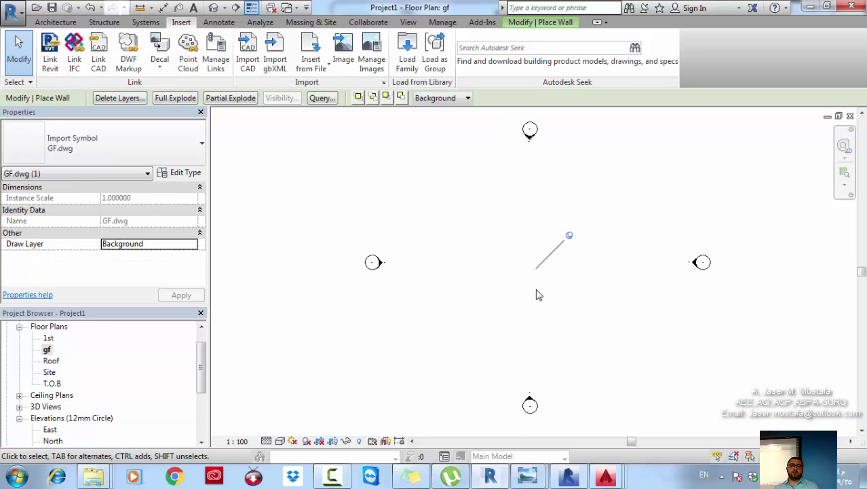
scroll(540, 289, "up", 2)
scroll(548, 254, "up", 4)
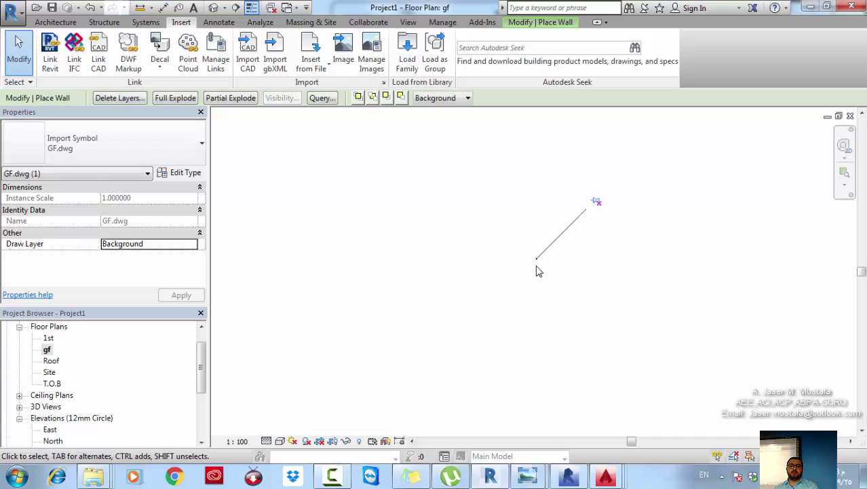
scroll(545, 258, "up", 5)
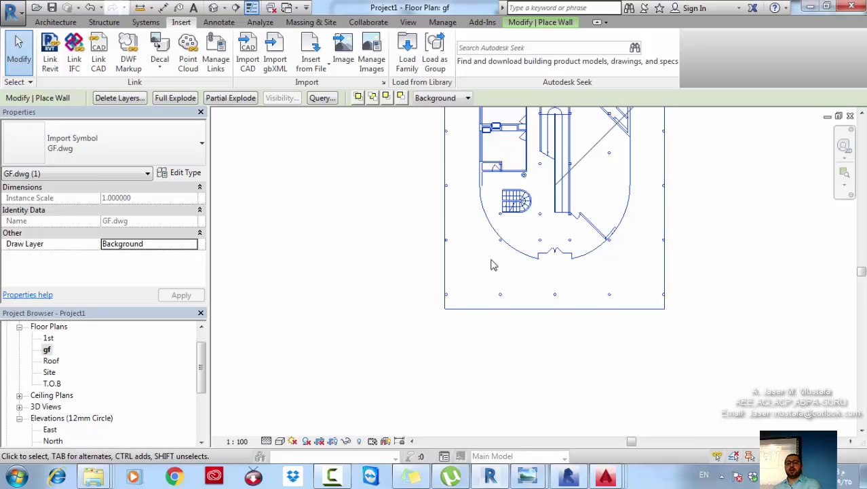
key("Delete")
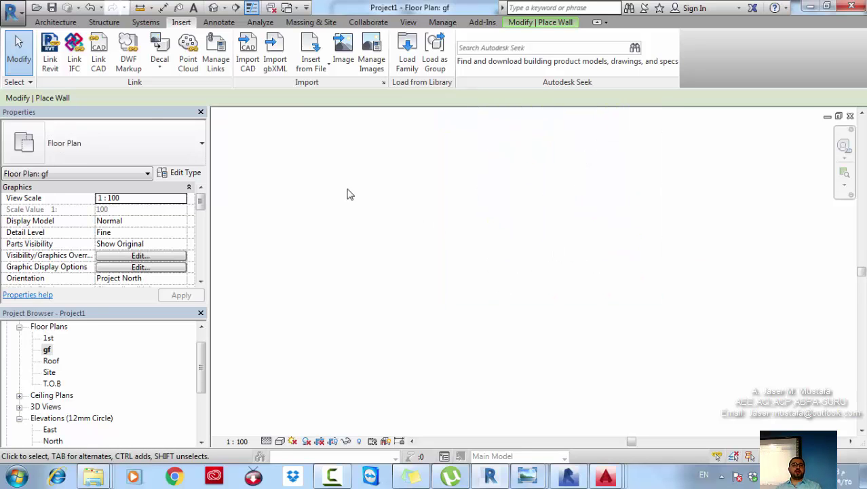
Step: Import GF.dwg into the gf view again with the import units set to Auto-Detect
left_click(248, 51)
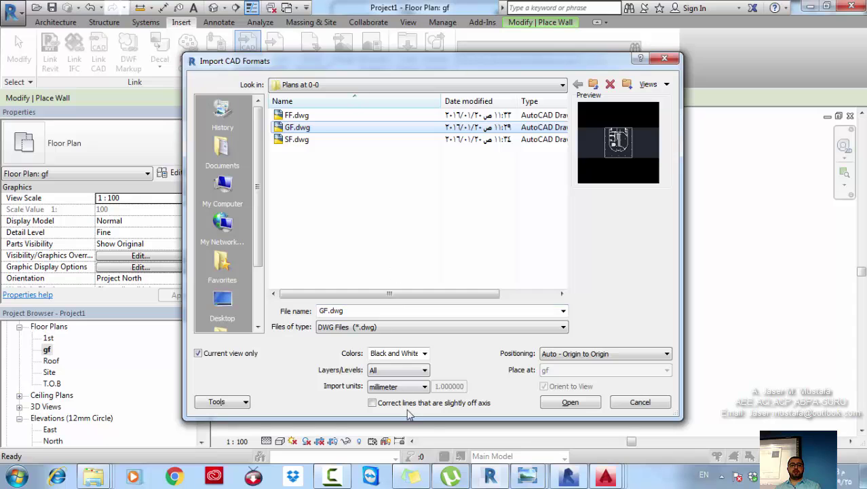
left_click(408, 387)
left_click(384, 396)
left_click(557, 403)
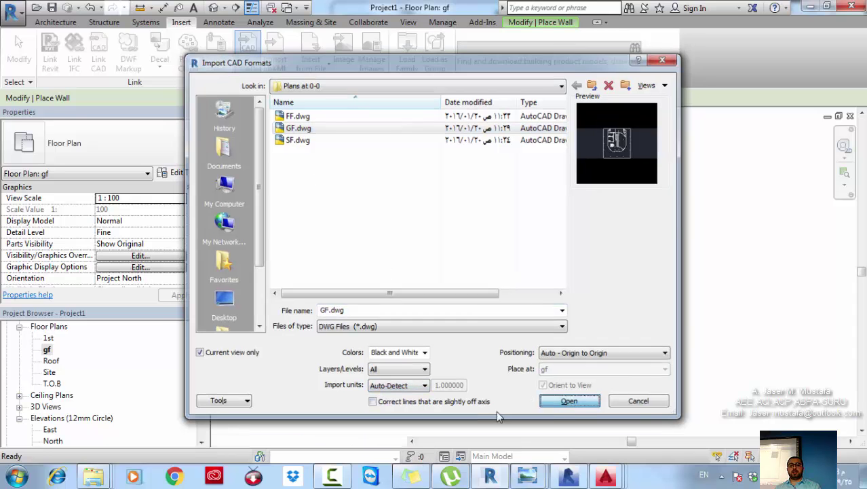
scroll(516, 299, "down", 4)
scroll(486, 295, "down", 2)
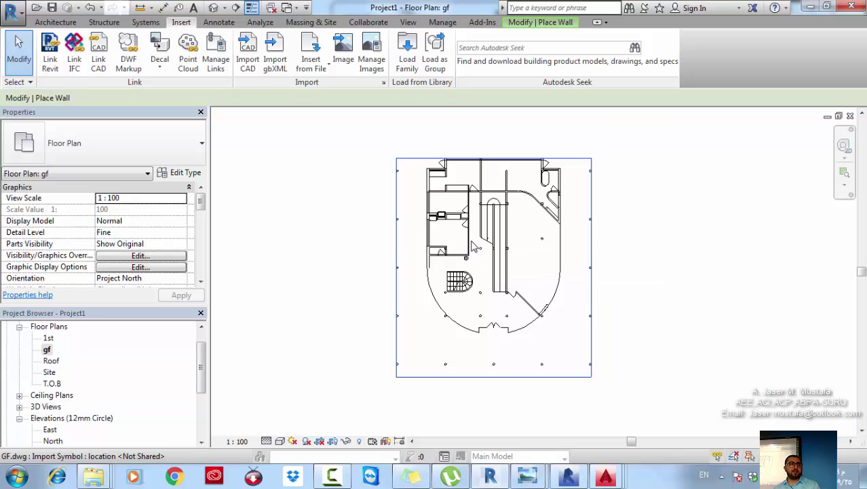
Step: Try to place an aligned dimension across the interior wall beside the ramp in the imported plan
scroll(476, 247, "up", 5)
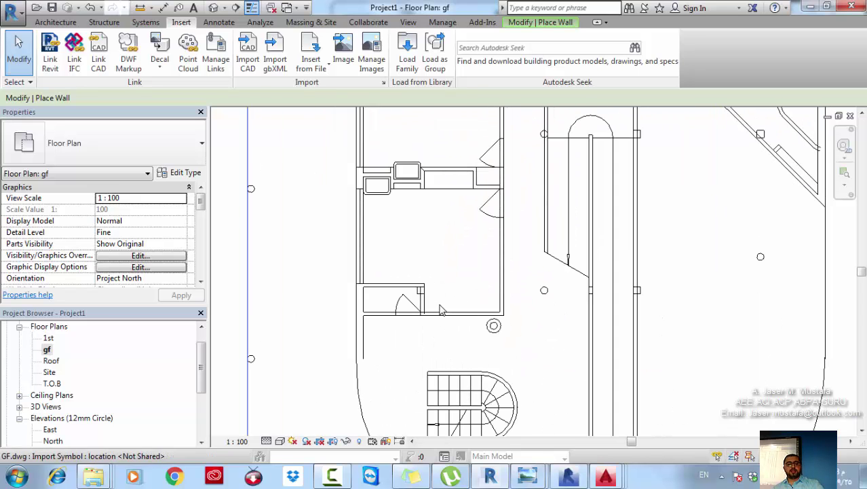
key("d")
scroll(505, 253, "up", 4)
key("i")
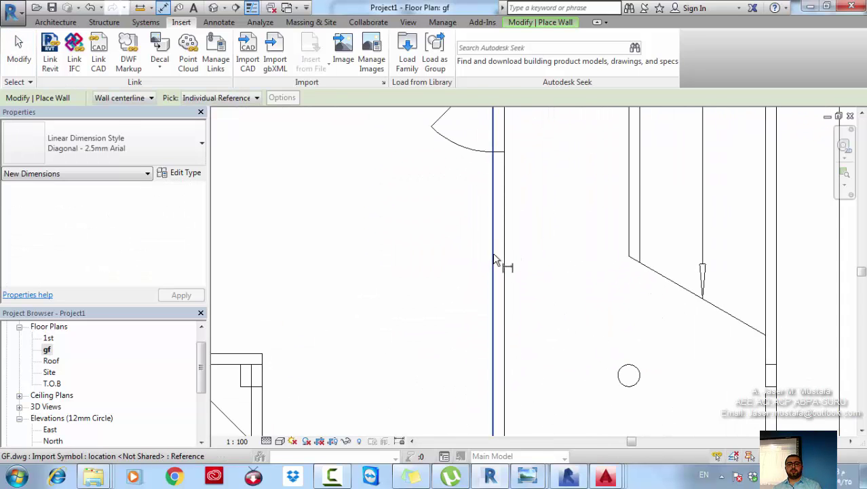
scroll(513, 262, "down", 8)
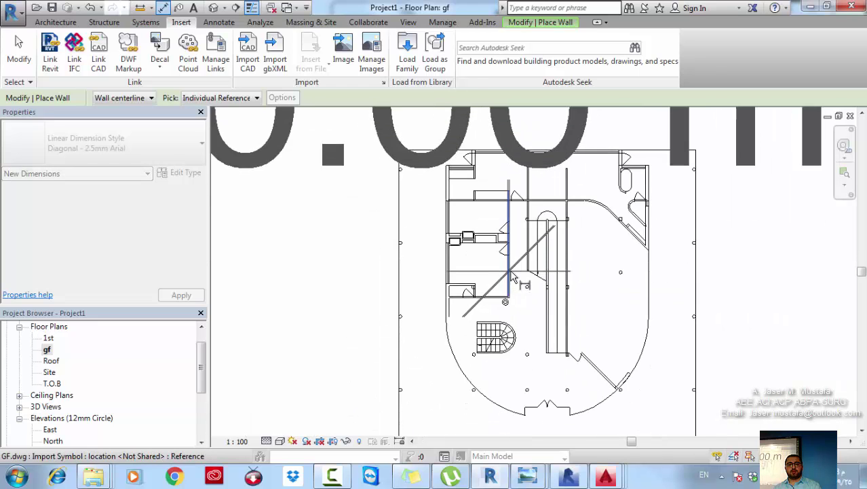
scroll(510, 281, "up", 6)
key("Escape")
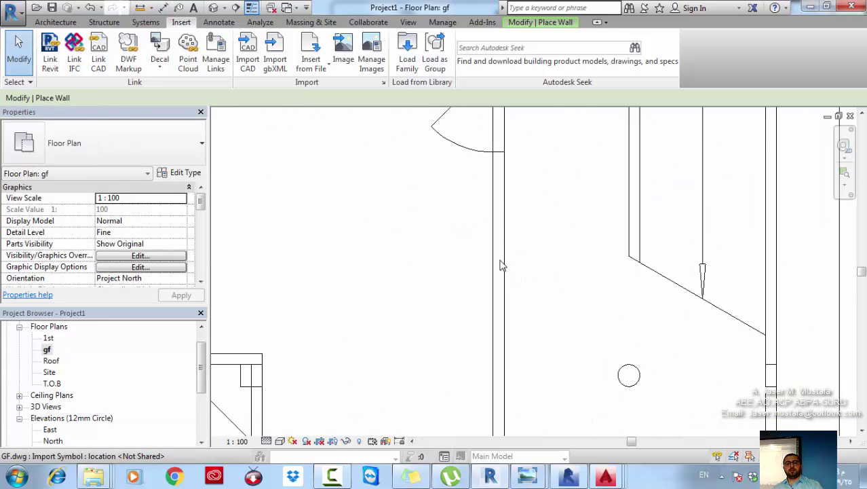
Step: Measure the thickness of the short wall beside the plan's upper-left door with the Measure tool
scroll(496, 299, "up", 2)
scroll(493, 301, "down", 2)
middle_click_drag(495, 174, 486, 246)
scroll(486, 249, "down", 1)
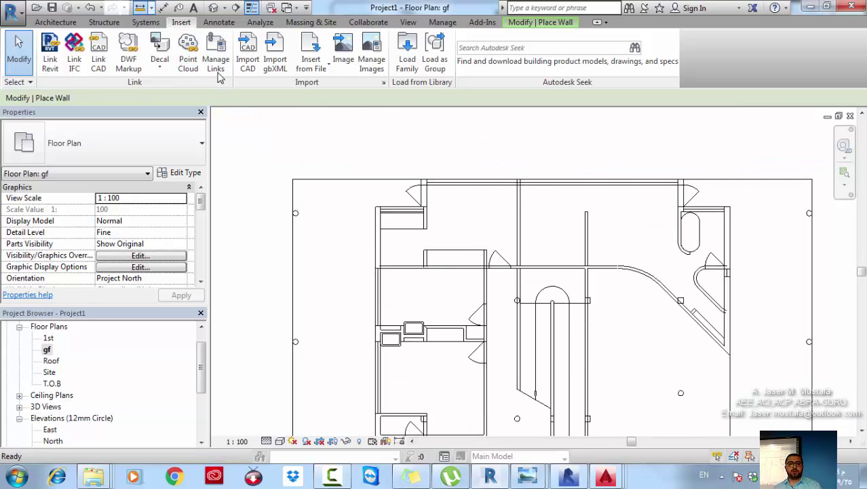
left_click(140, 7)
scroll(438, 184, "up", 5)
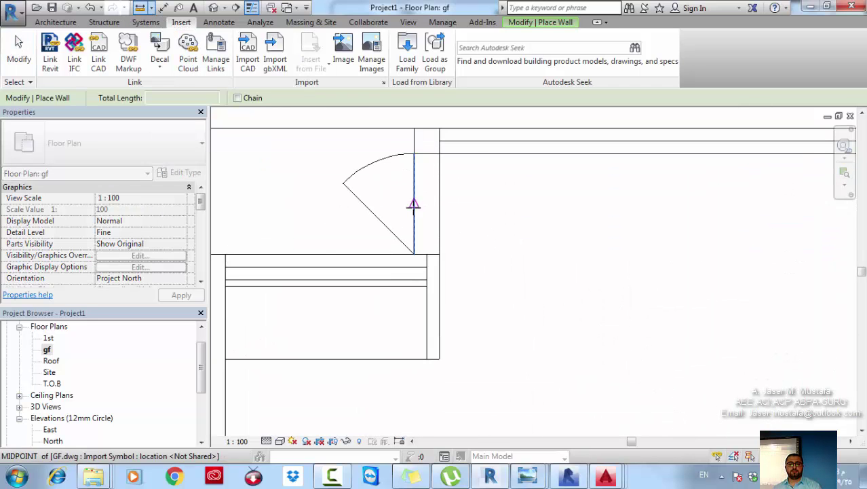
left_click(413, 203)
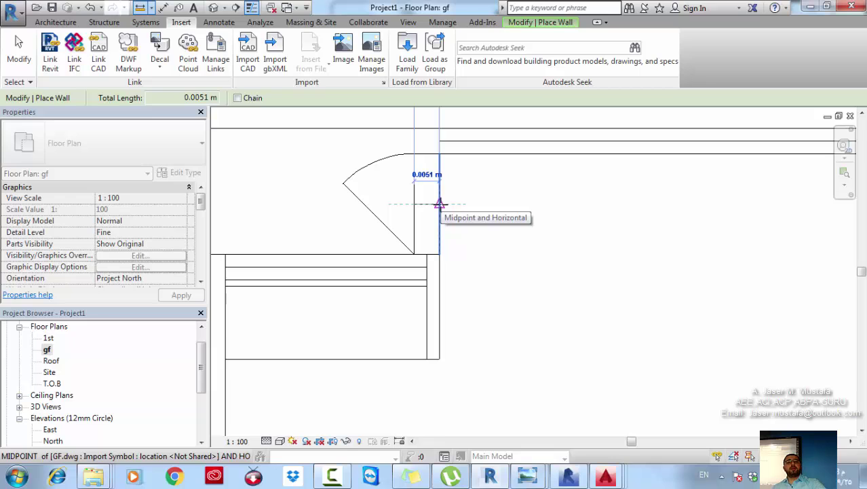
key("Escape")
key("Escape")
Step: Delete the GF.dwg import that was brought in with auto-detected units
scroll(447, 212, "down", 2)
left_click(441, 209)
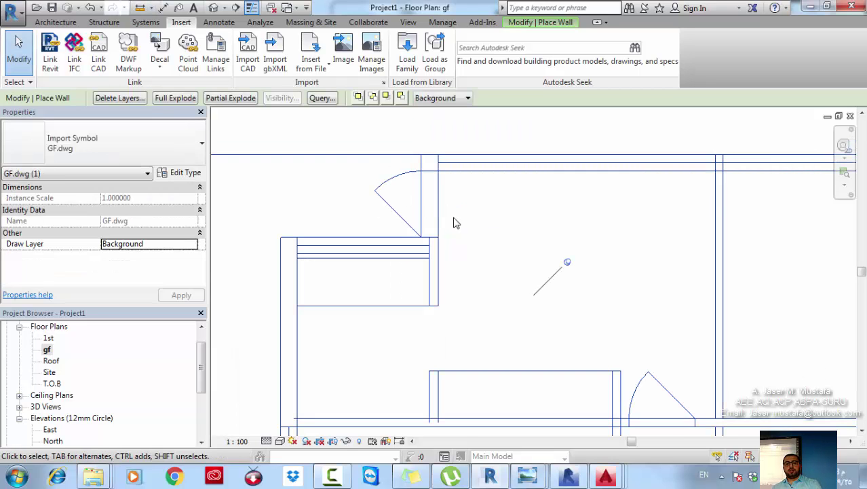
key("Delete")
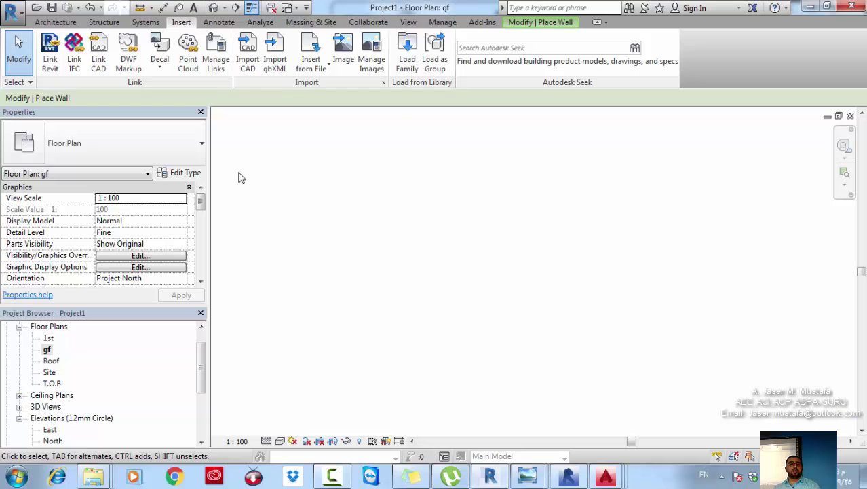
Step: Import GF.dwg from Plans at 0-0 into the gf view with the import units set to meter
left_click(248, 54)
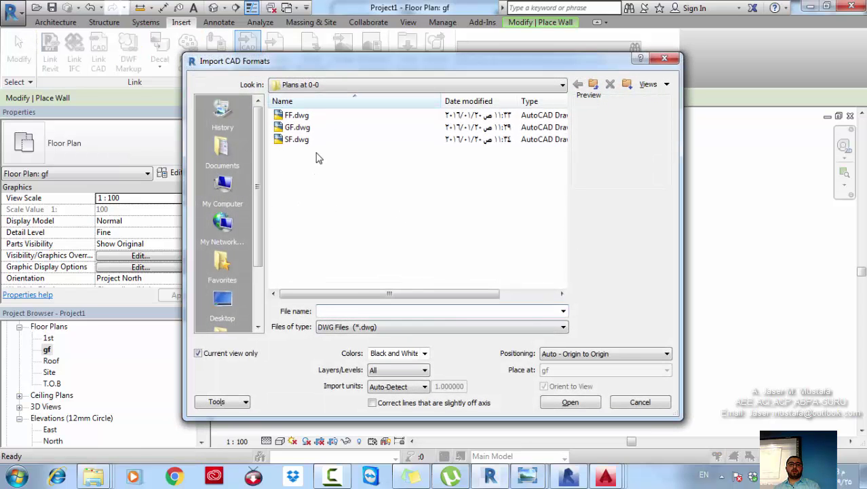
left_click(308, 128)
left_click(399, 387)
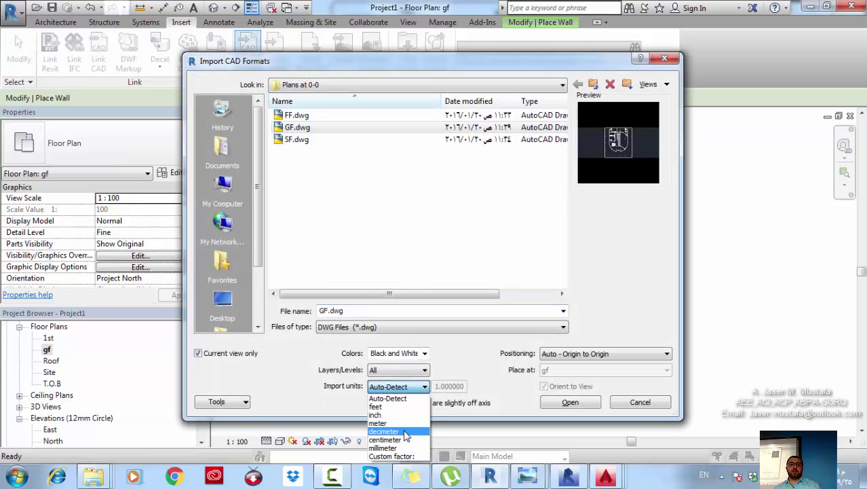
left_click(401, 425)
left_click(570, 402)
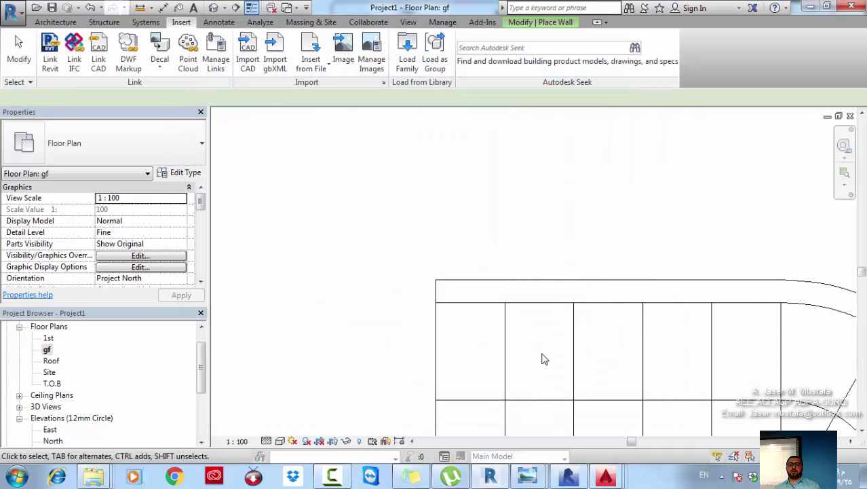
scroll(547, 282, "down", 5)
scroll(547, 279, "down", 5)
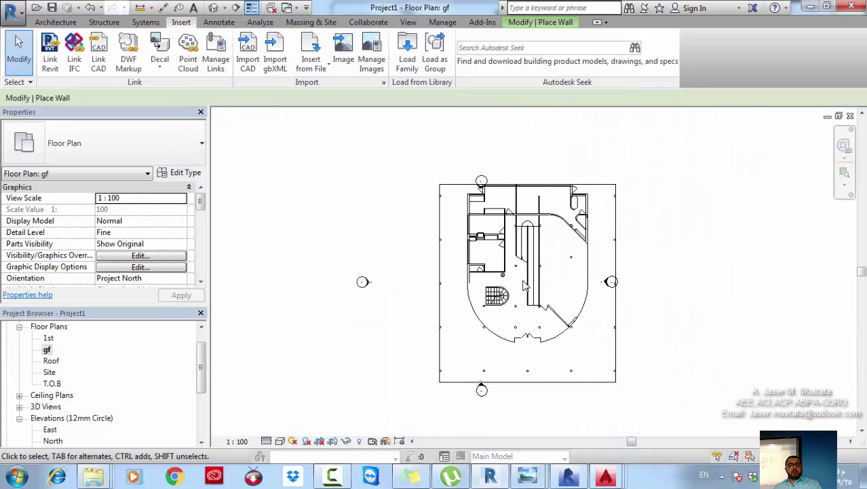
Step: Place an aligned dimension across the thickness of the plan's upper-left outer wall
key("i")
scroll(497, 183, "up", 8)
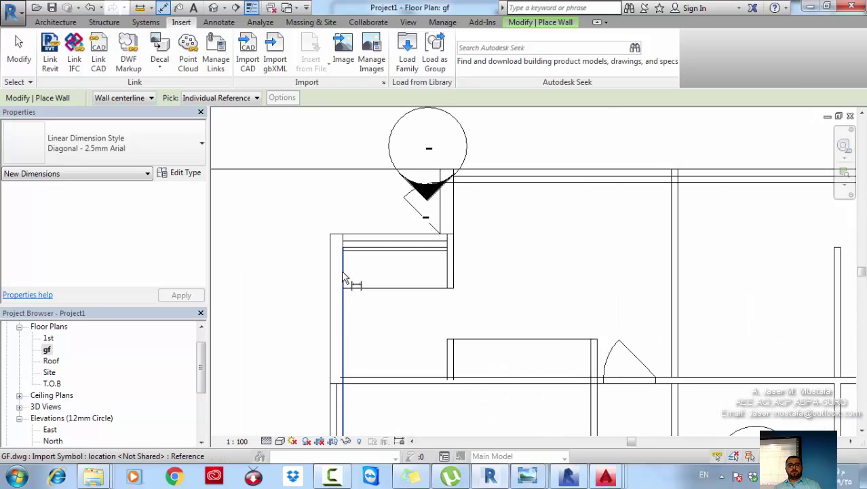
left_click(330, 278)
left_click(343, 275)
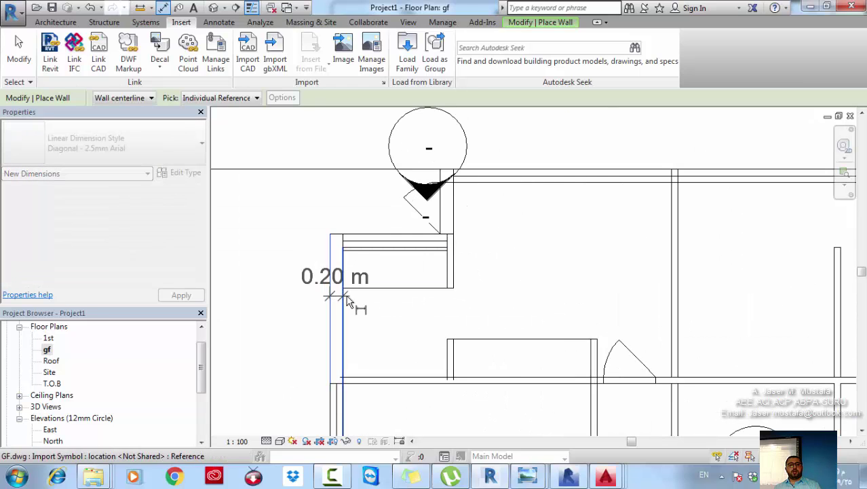
scroll(336, 227, "down", 1)
middle_click_drag(336, 227, 355, 293)
left_click(357, 214)
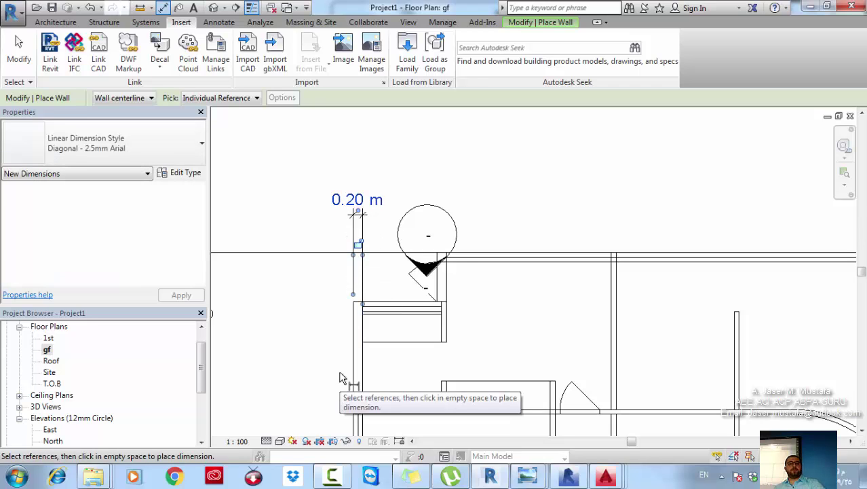
Step: Exit the dimension command and delete the wall thickness dimension above the plan
key("Escape")
left_click(363, 226)
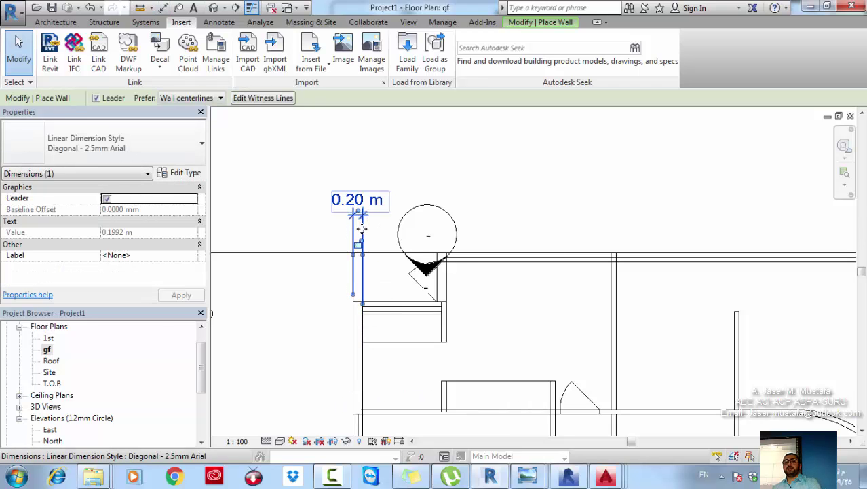
key("Delete")
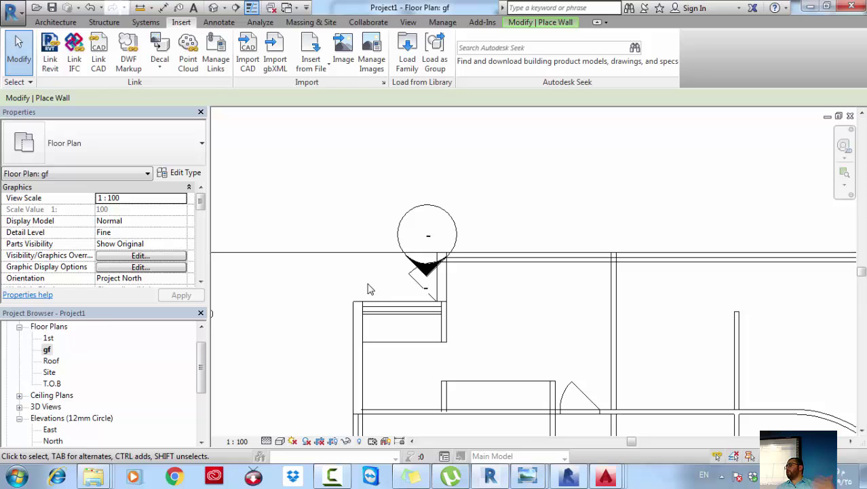
scroll(367, 289, "down", 5)
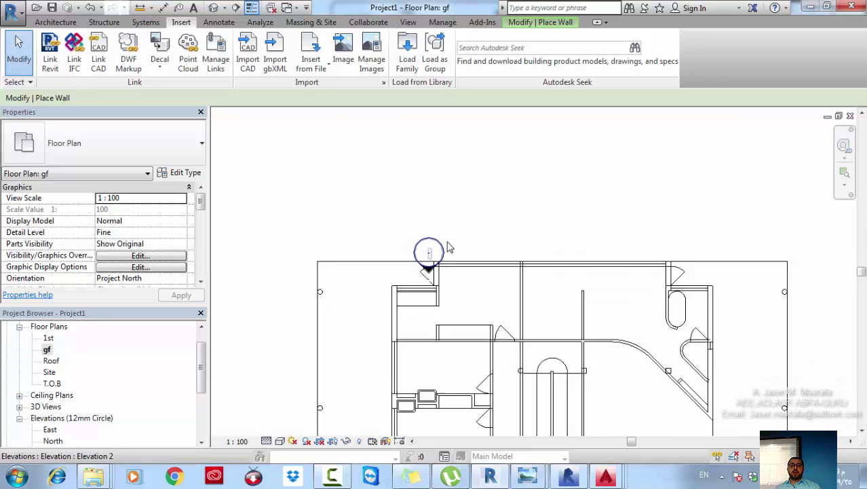
scroll(480, 250, "up", 3)
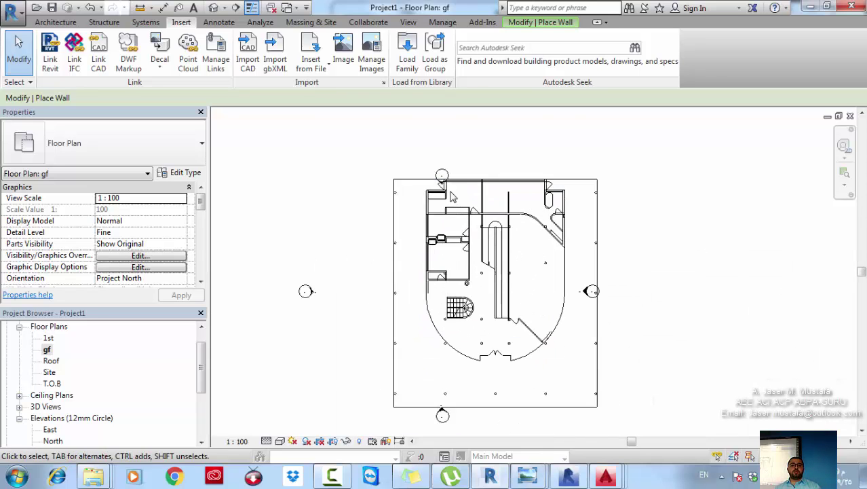
Step: Move the north and east elevation markers clear of the imported ground floor plan's outline
mouse_move(326, 218)
left_mouse_down()
mouse_move(429, 178)
mouse_move(451, 129)
left_mouse_up()
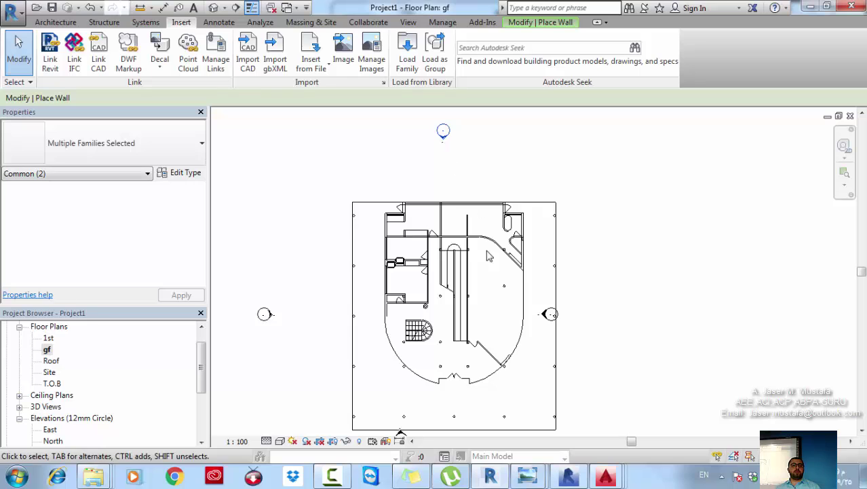
middle_click_drag(521, 287, 519, 237)
left_click_drag(496, 259, 587, 289)
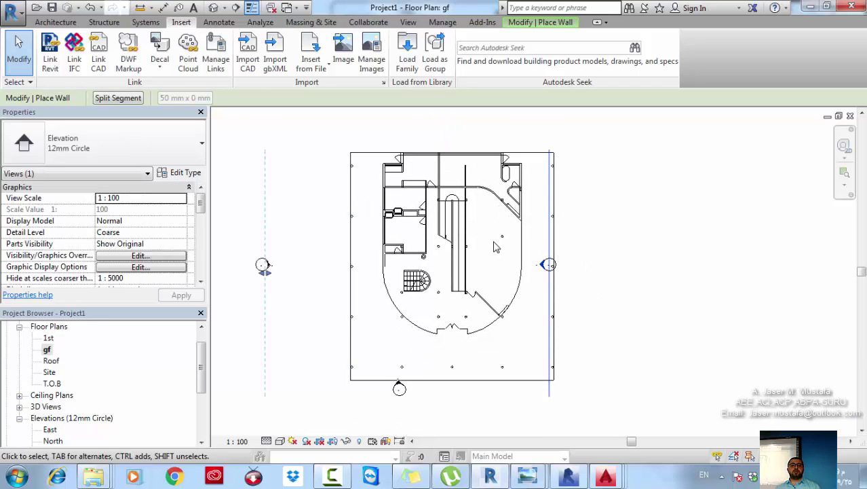
left_click_drag(495, 246, 585, 297)
left_click_drag(551, 265, 586, 263)
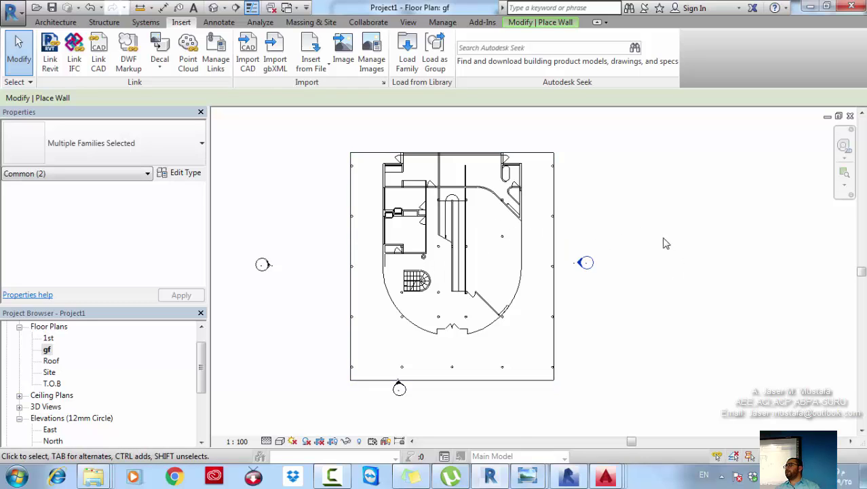
Step: Move the south elevation marker farther below the plan and centre it on the building's width
scroll(610, 229, "down", 1)
middle_click_drag(609, 233, 609, 182)
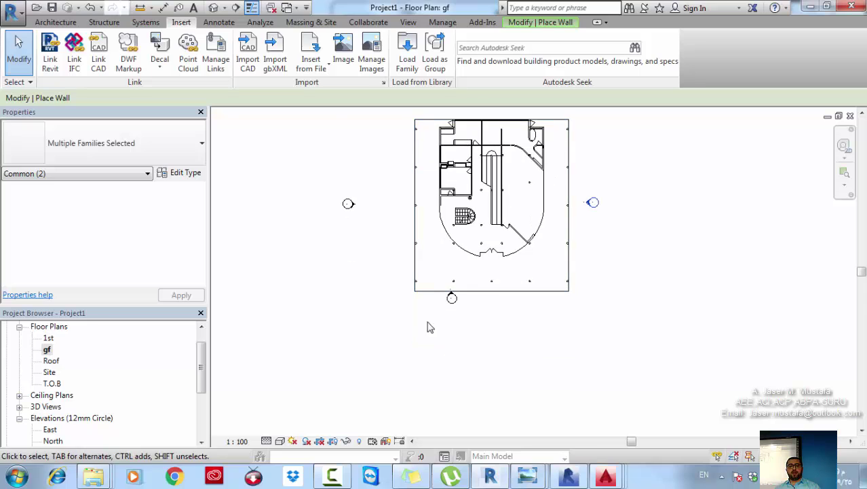
left_click_drag(419, 338, 478, 265)
left_click_drag(452, 305, 491, 317)
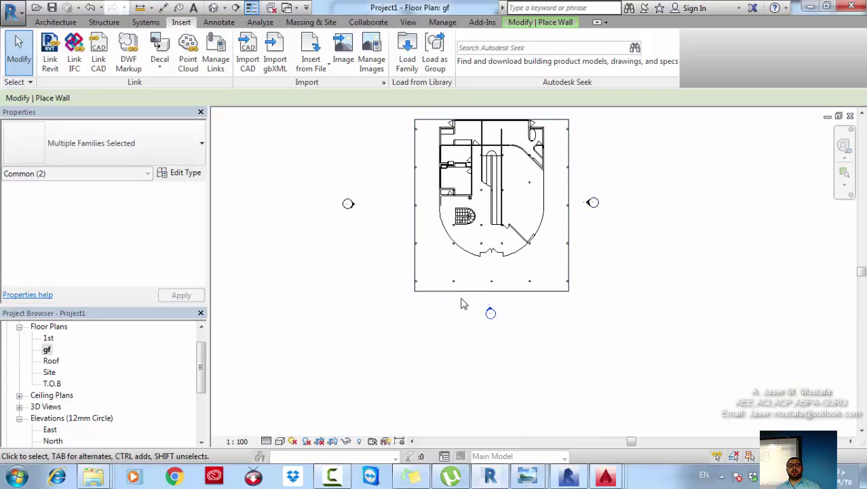
middle_click_drag(463, 302, 457, 338)
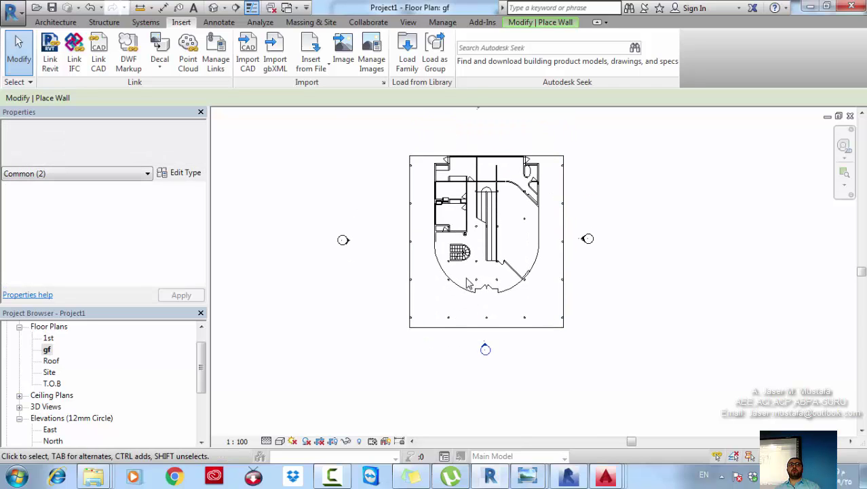
Step: Import FF.dwg into the 1st floor plan view for the current view only, in meters, positioned origin to origin
double_click(48, 338)
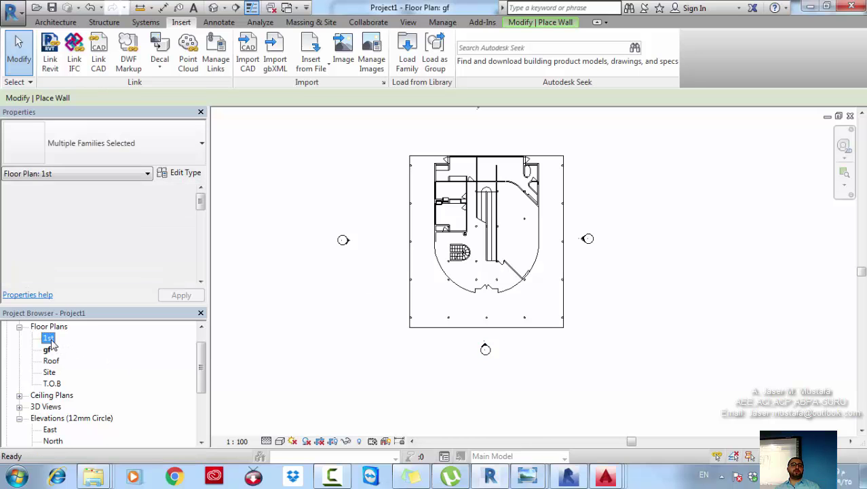
left_click(243, 52)
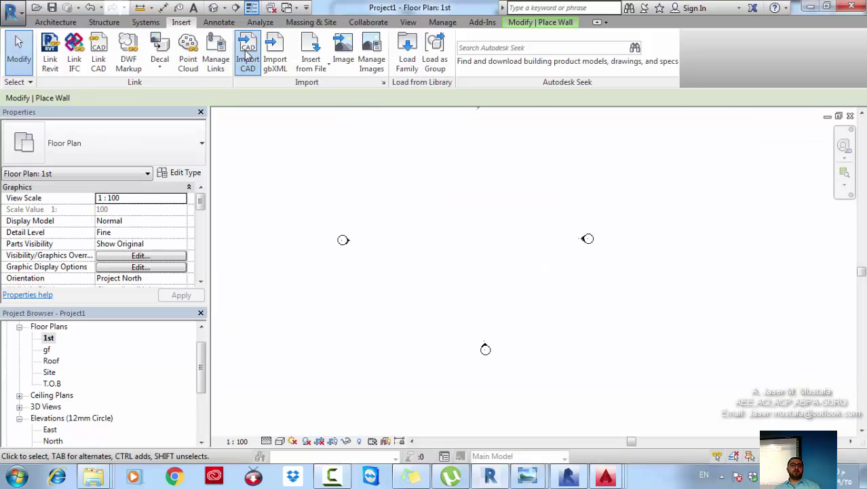
left_click(307, 116)
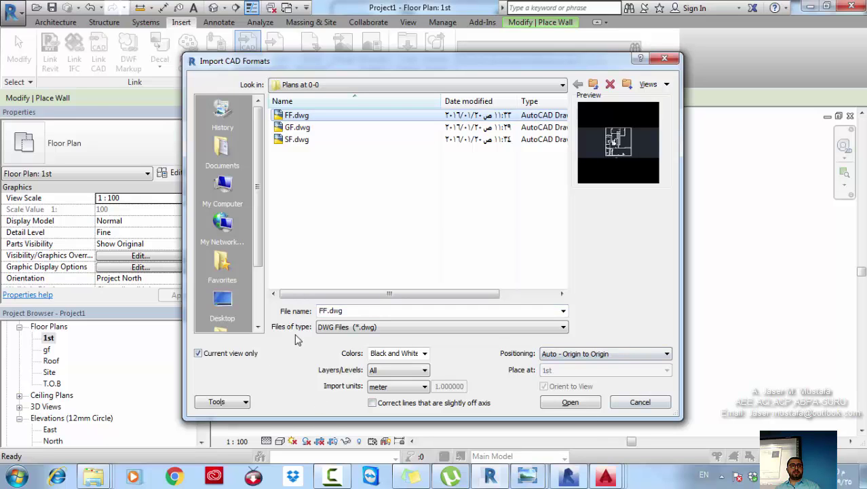
left_click(574, 403)
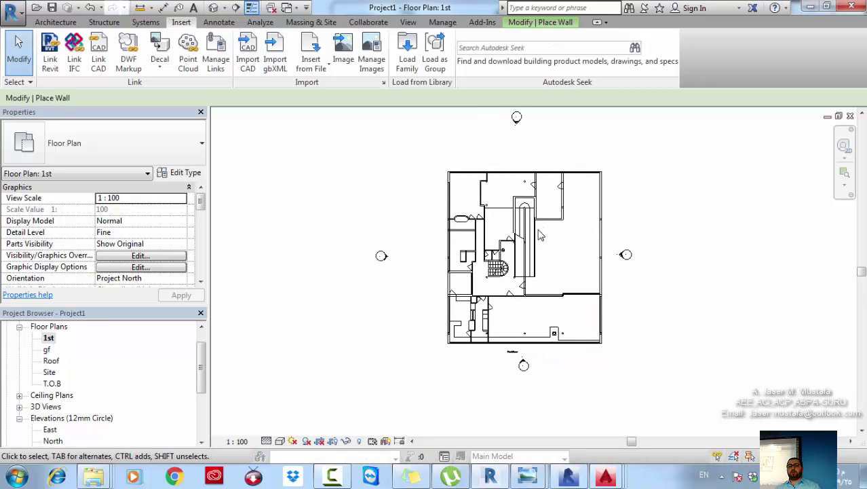
Step: Import SF.dwg into the Roof floor plan view for the current view only, in meters, positioned origin to origin
double_click(49, 360)
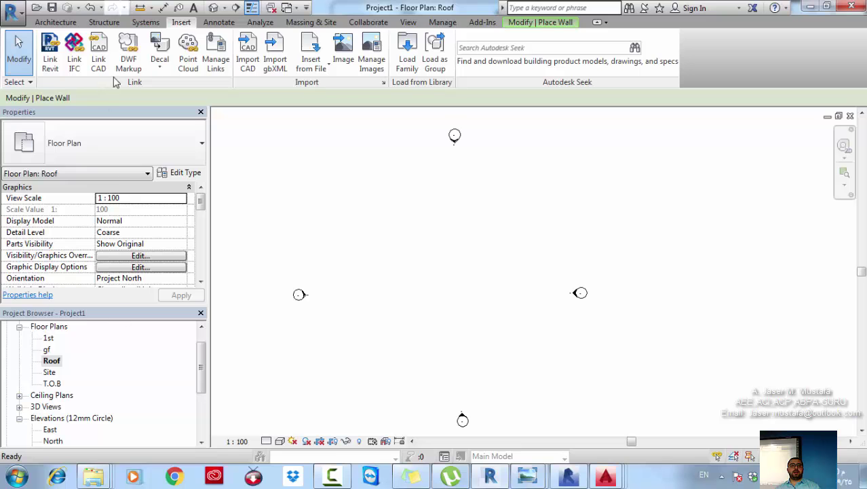
left_click(247, 53)
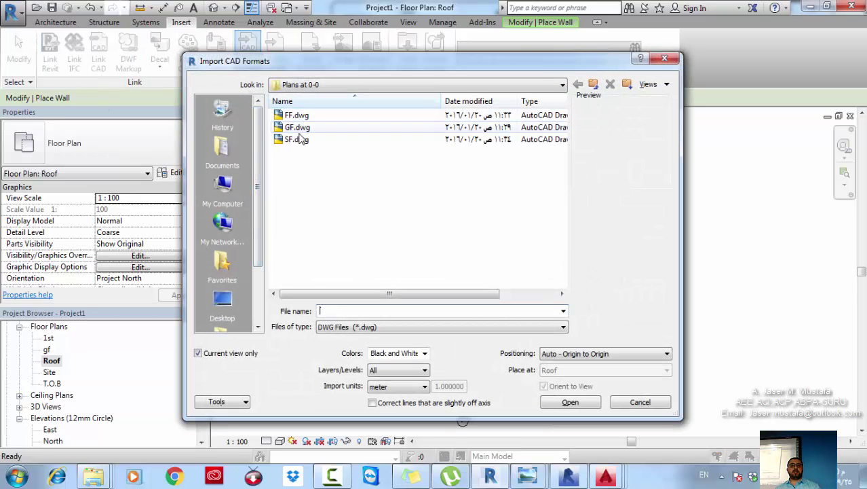
left_click(296, 140)
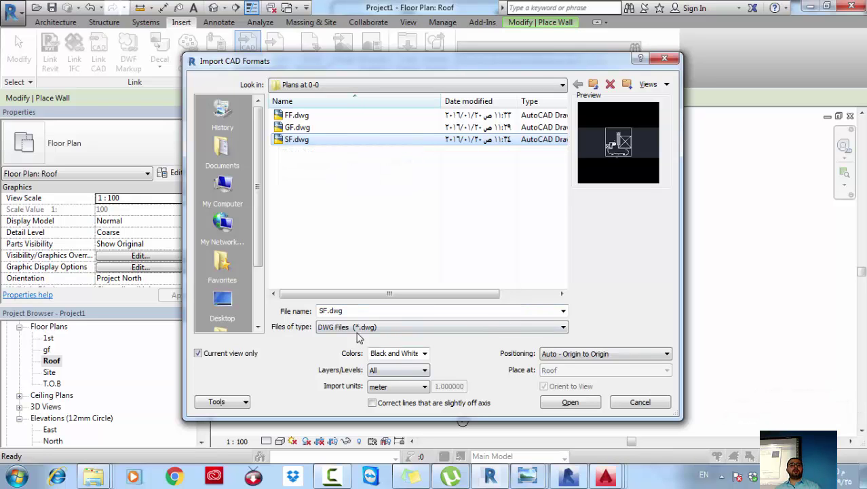
left_click(578, 403)
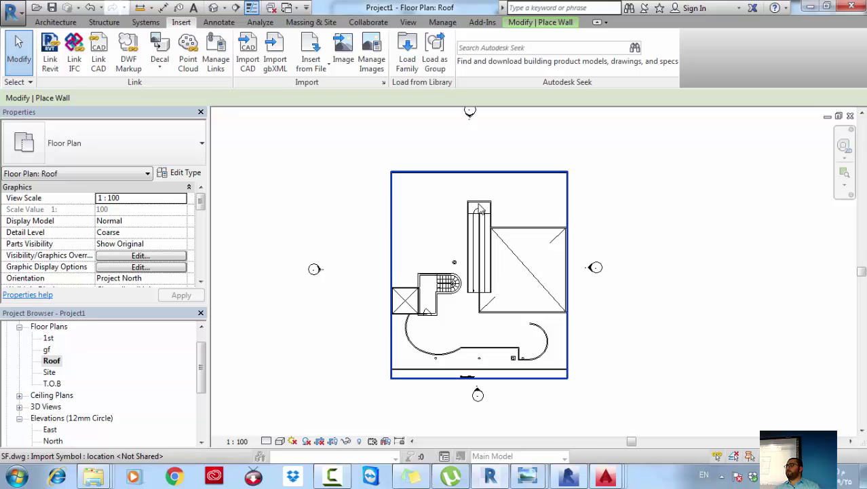
Step: Return to the gf floor plan and close all hidden view windows
double_click(47, 350)
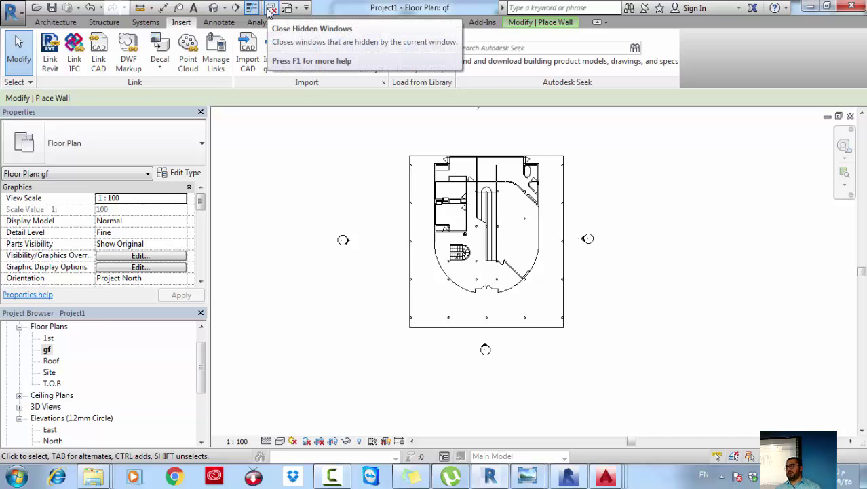
left_click(287, 8)
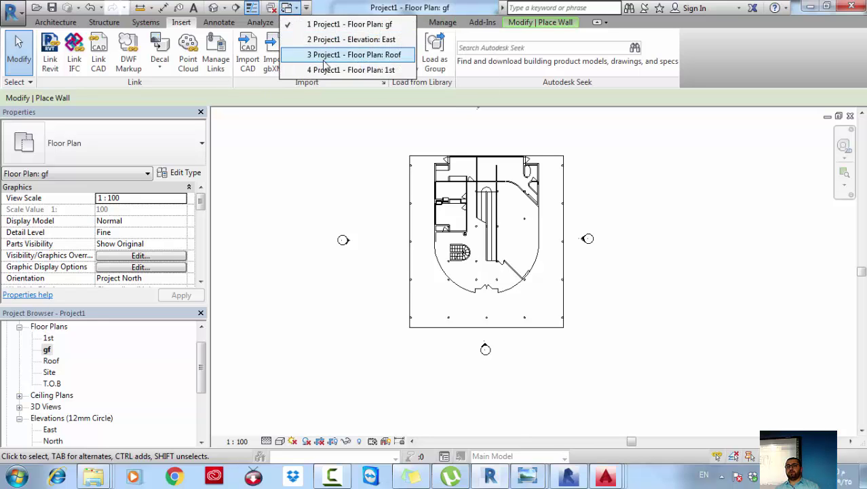
left_click(271, 9)
left_click(286, 8)
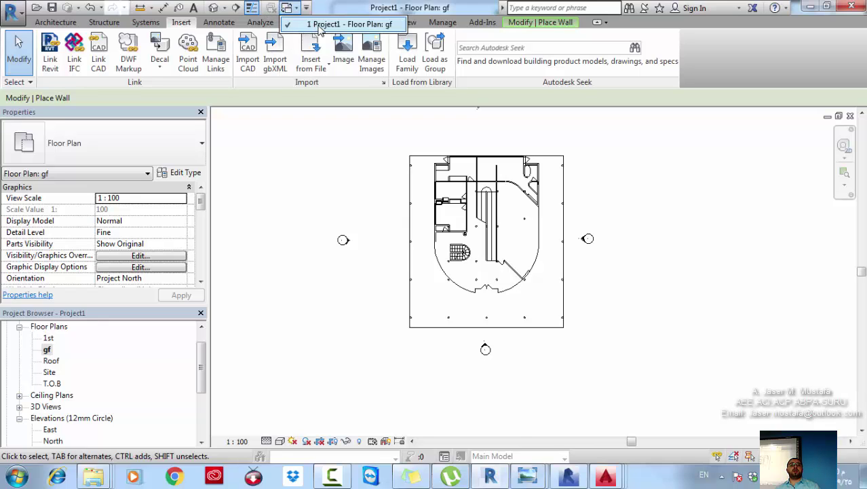
Step: Open the {3D} view and tile it beside the gf floor plan, with the whole plan fitted in its window
left_click(55, 338)
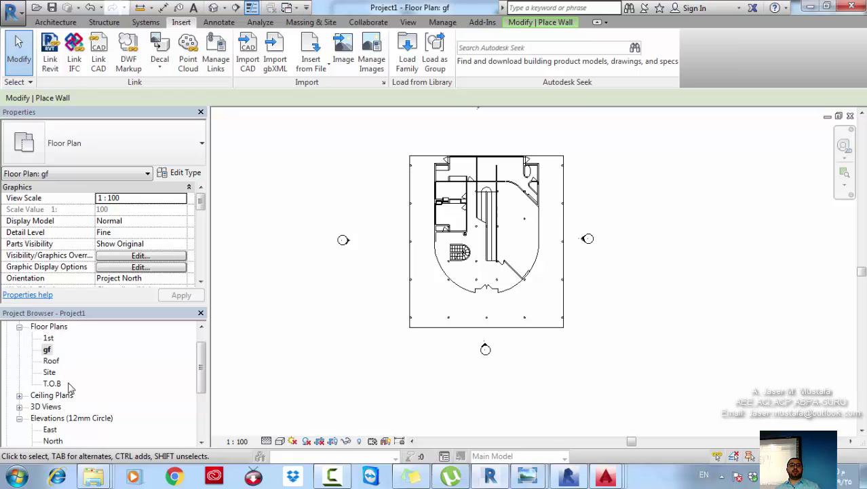
scroll(60, 384, "down", 1)
left_click(21, 384)
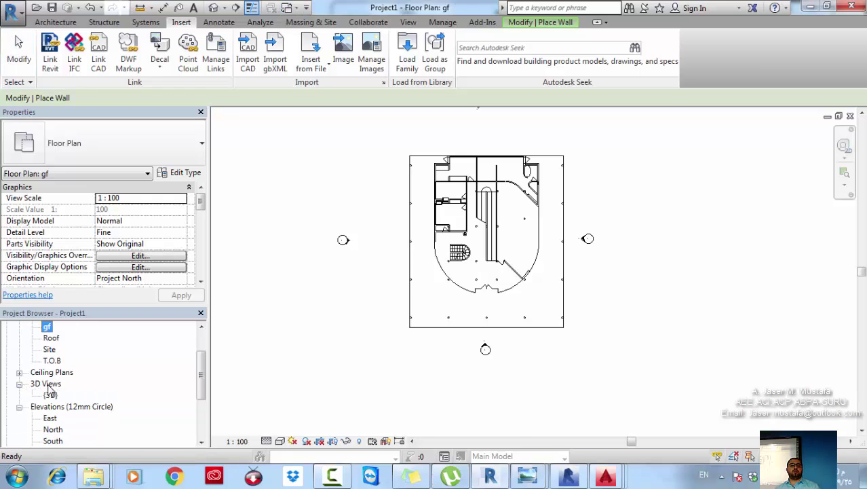
double_click(49, 392)
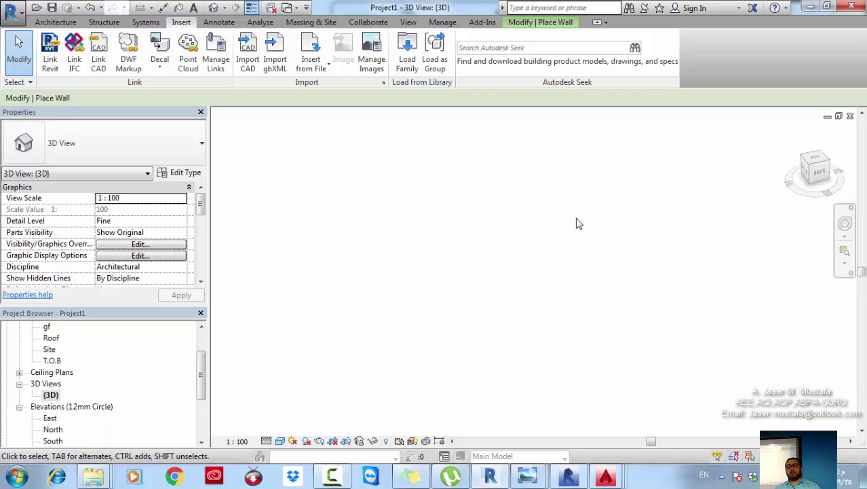
middle_click_drag(515, 231, 522, 242)
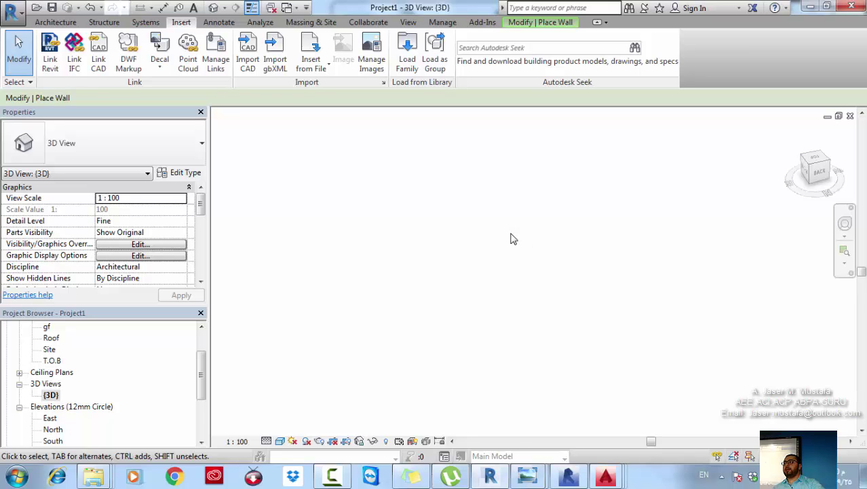
key("w")
key("t")
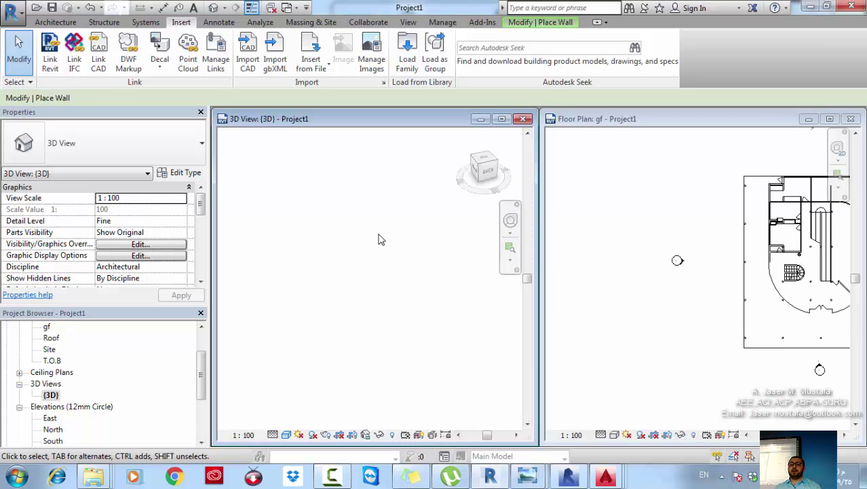
middle_click(677, 259)
middle_click(677, 260)
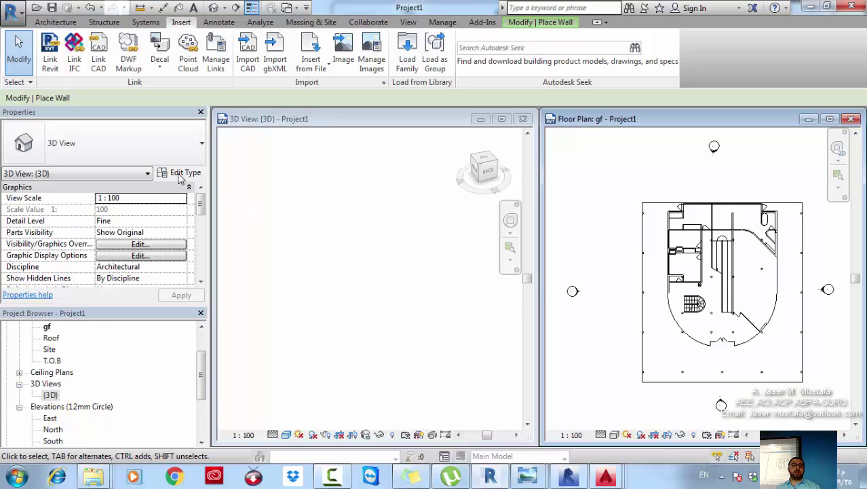
Step: Start the Wall tool with the height up to level 1st and the location line at Finish Face: Exterior
left_click(42, 21)
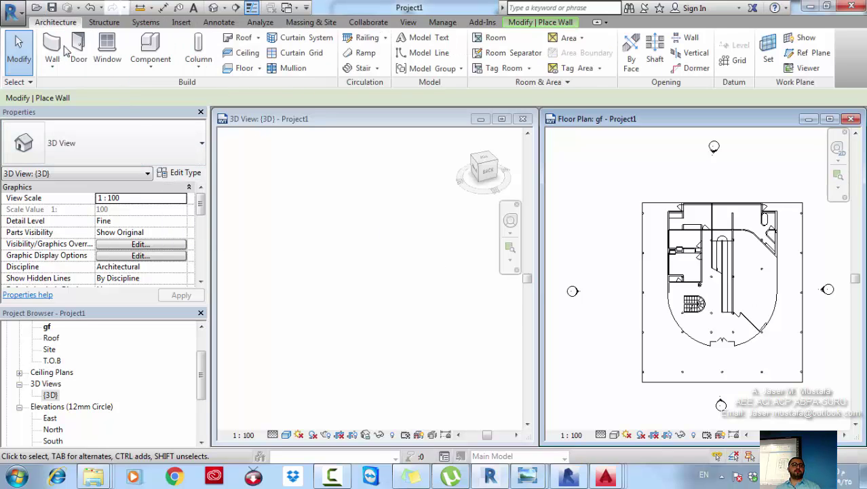
left_click(53, 51)
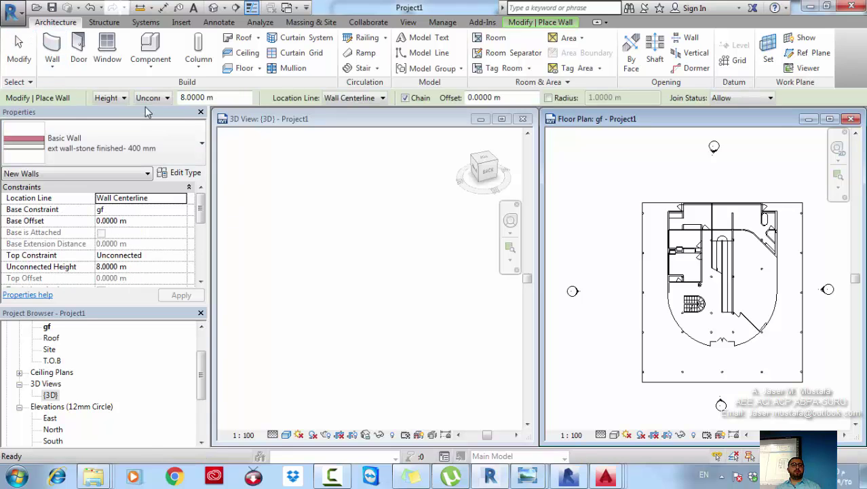
left_click(151, 98)
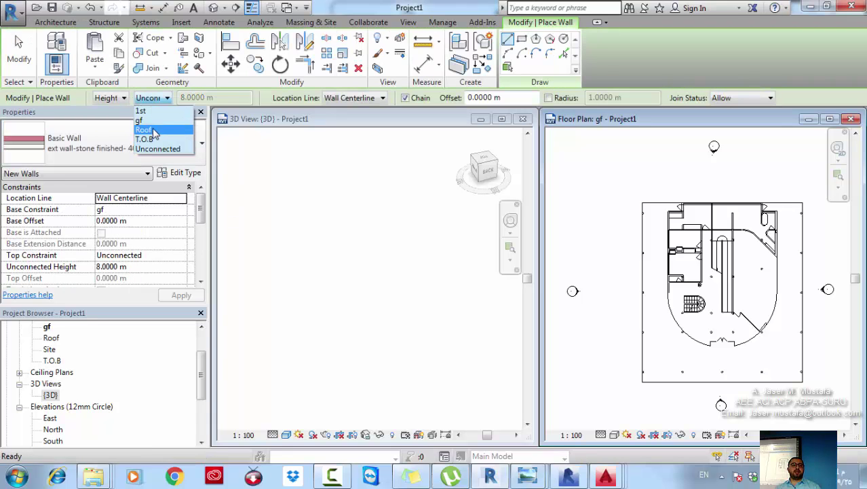
left_click(141, 110)
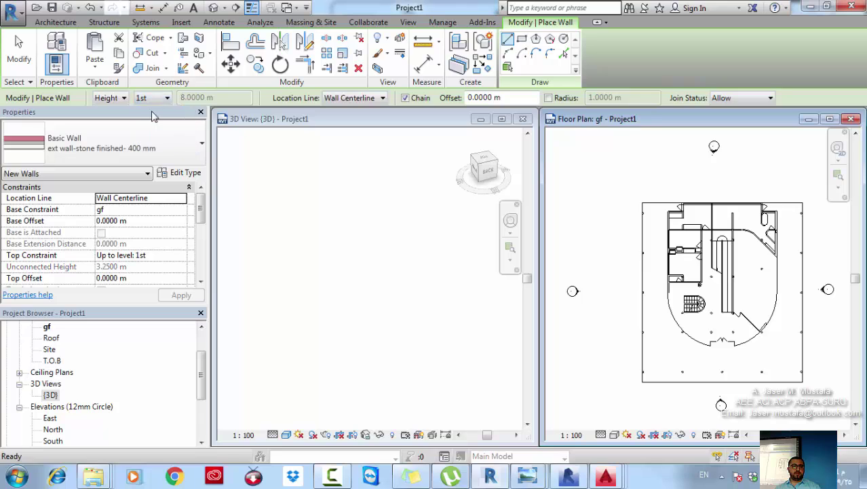
left_click(358, 99)
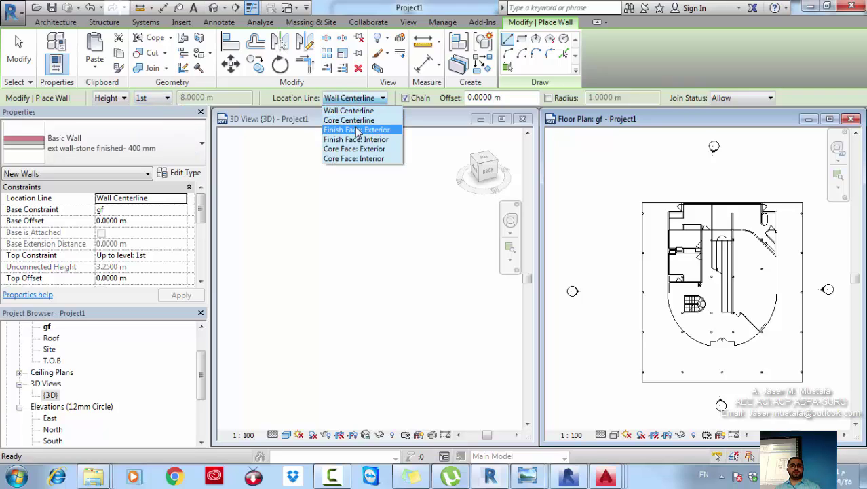
left_click(358, 129)
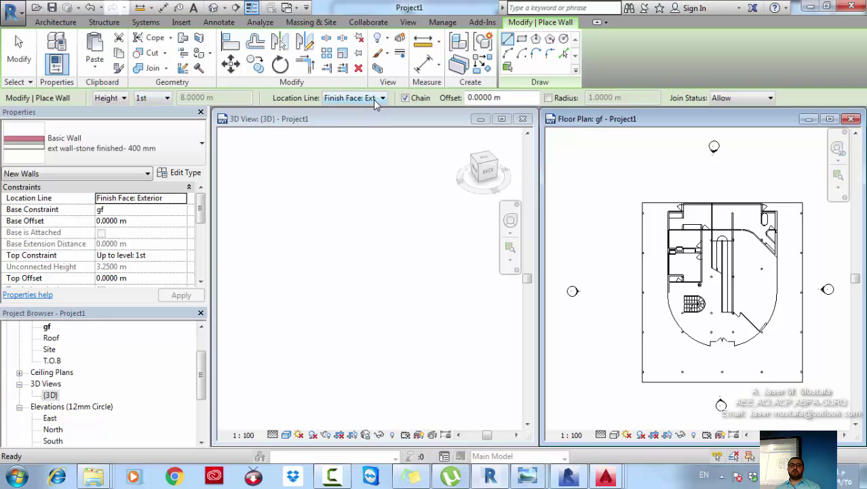
Step: Open the layer structure of the ext wall-stone finished- 400 mm wall type and delete its Brick, Common finish layer
left_click(134, 154)
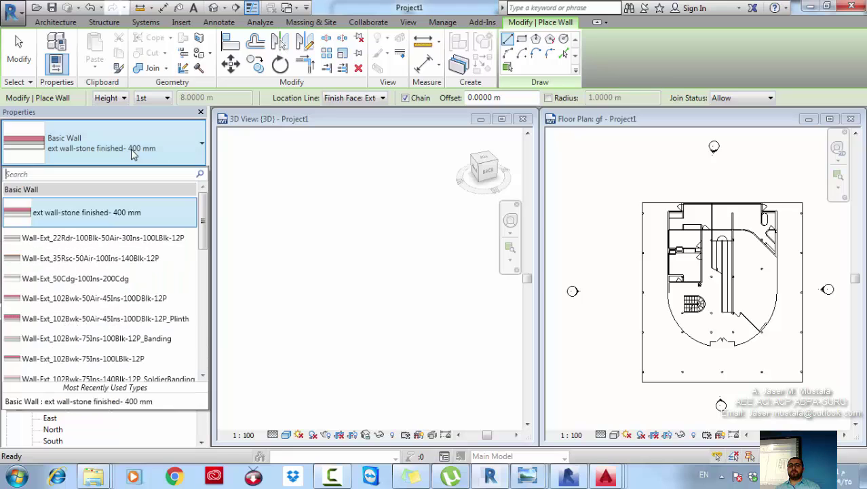
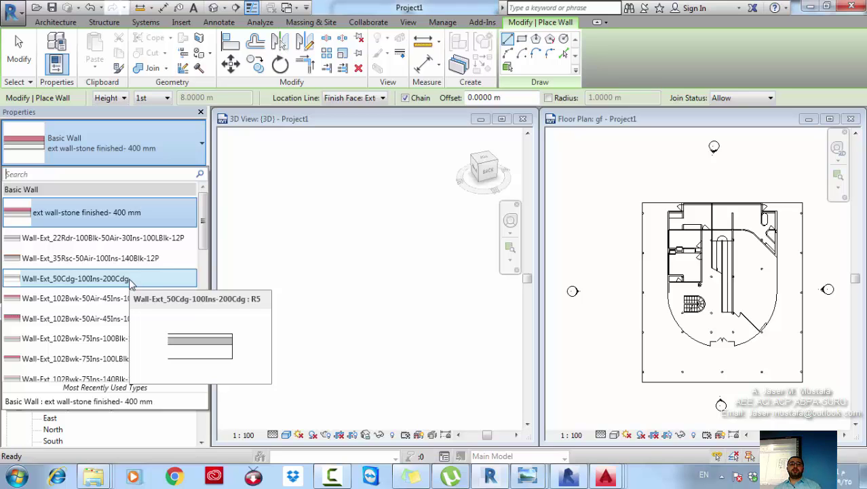
left_click(123, 212)
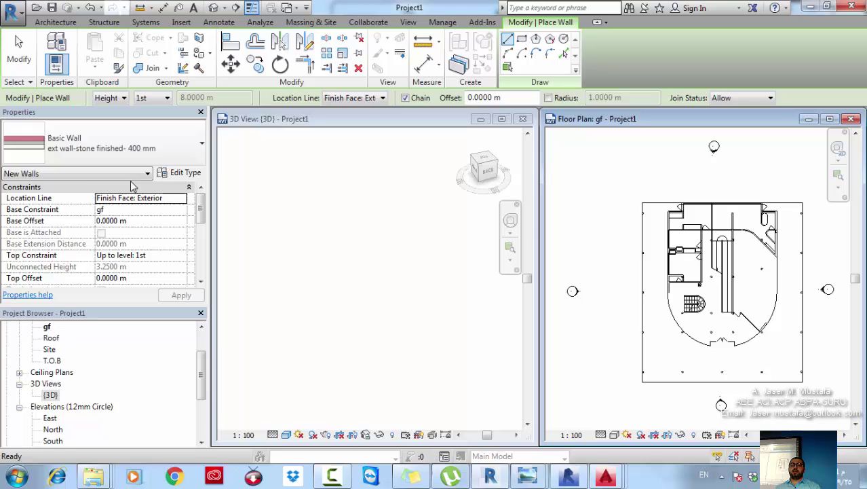
left_click(178, 173)
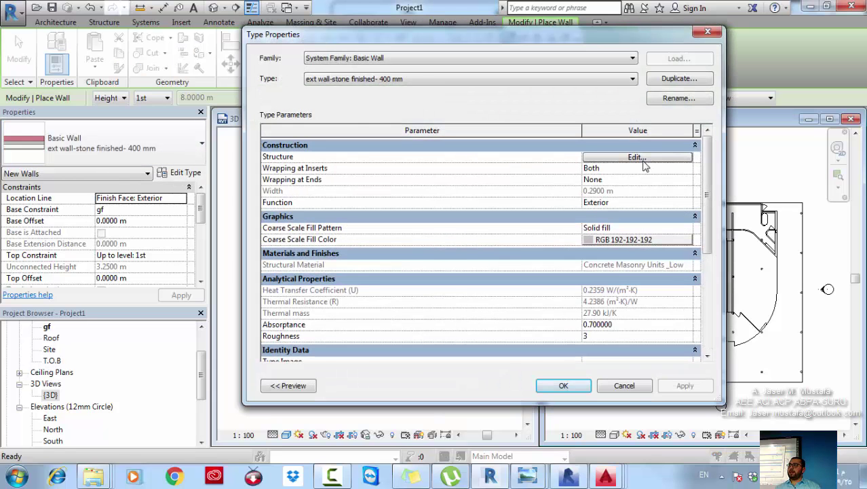
left_click(642, 158)
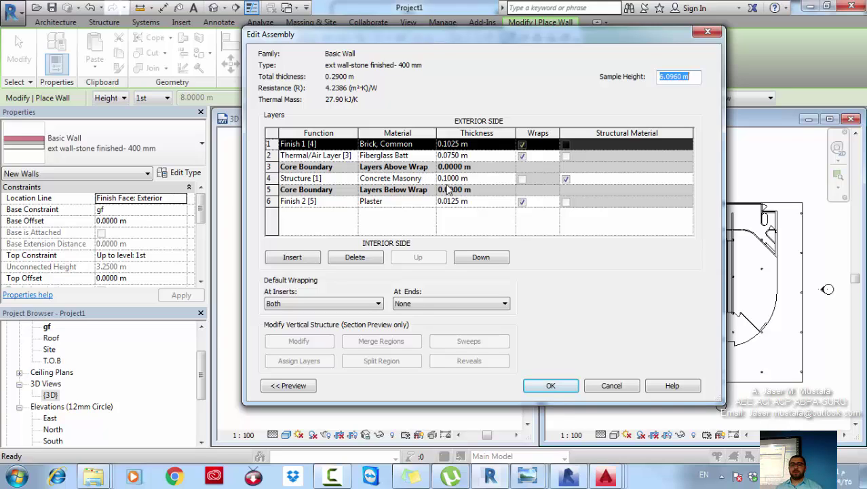
left_click(473, 178)
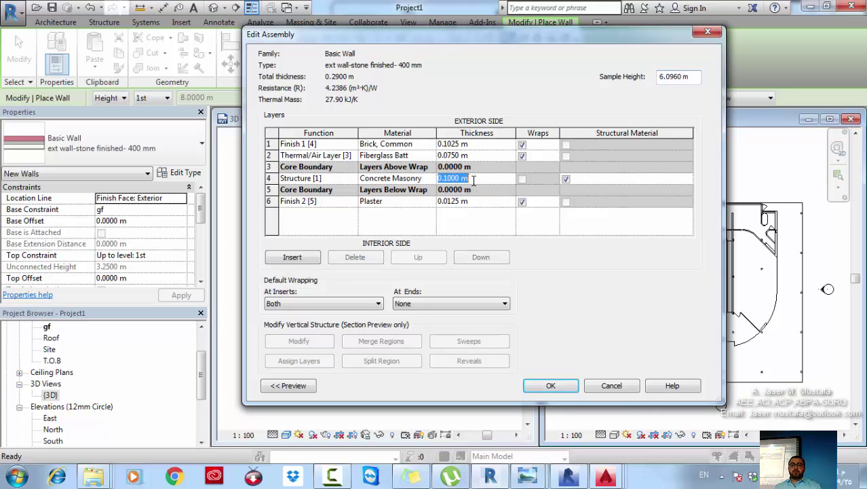
left_click(478, 145)
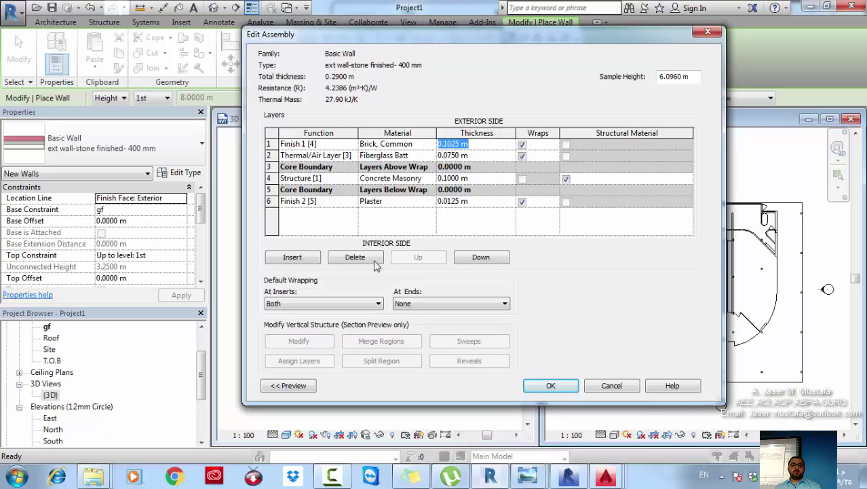
left_click(360, 261)
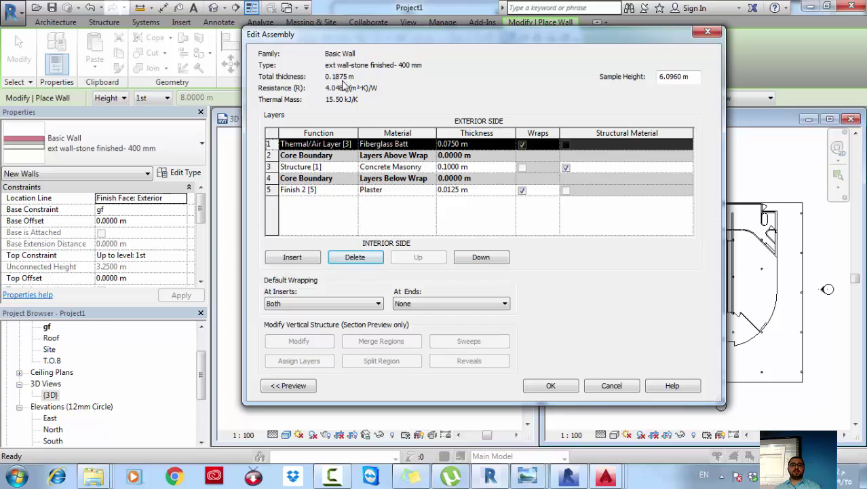
Step: Set the Fiberglass Batt and Plaster layers to 0.05 m thick each and accept the wall type changes
left_click(475, 193)
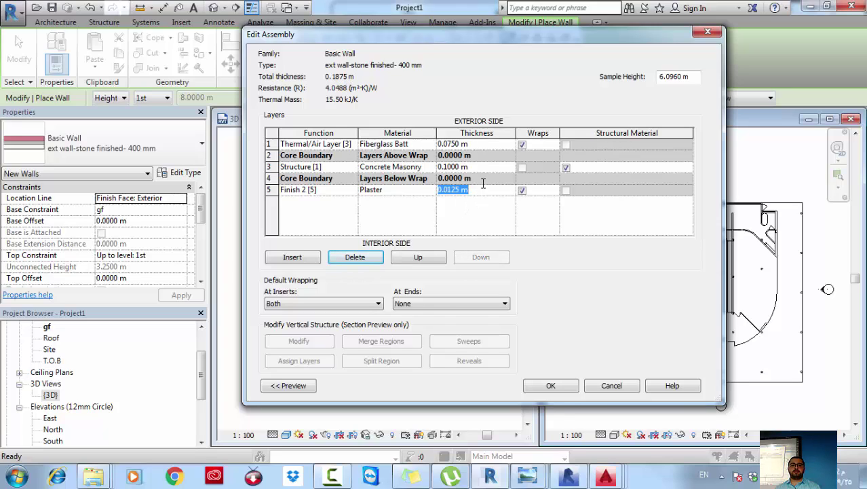
left_click(478, 144)
type(".0")
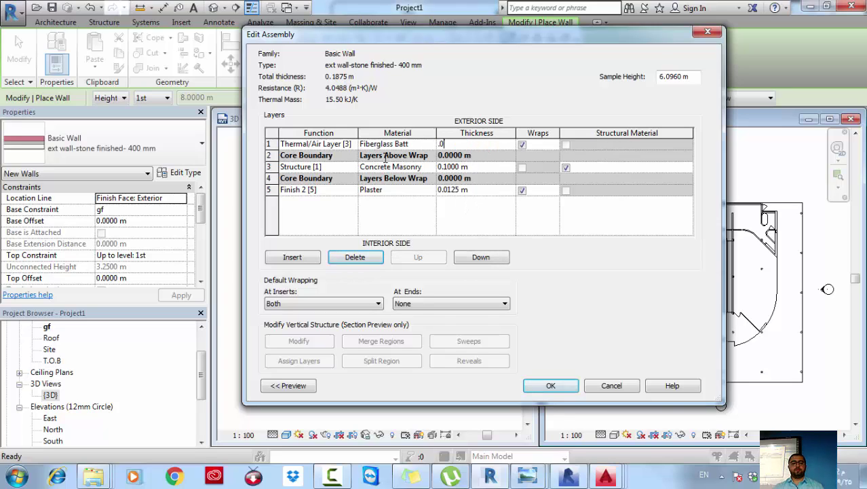
type("5")
key("Return")
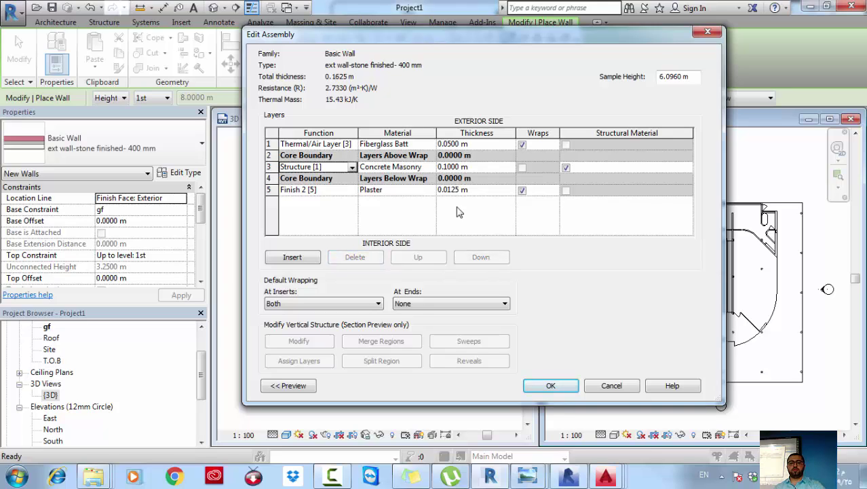
left_click(477, 190)
type(".05")
key("Tab")
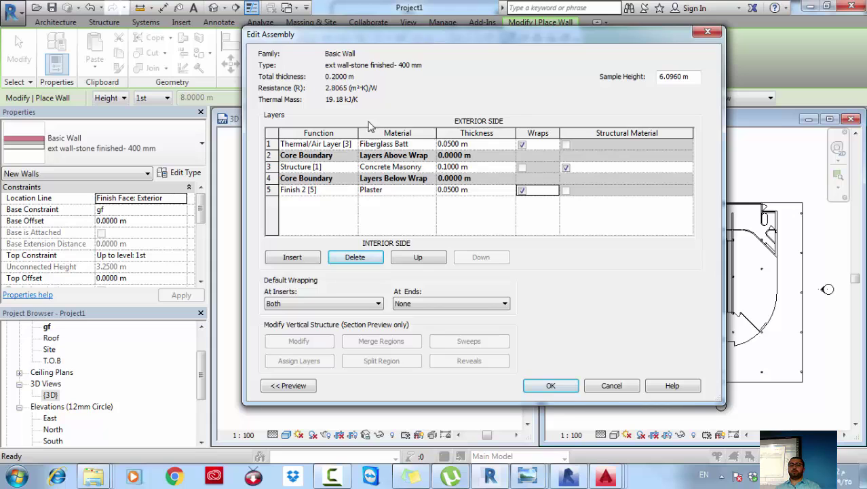
left_click(547, 385)
left_click(562, 384)
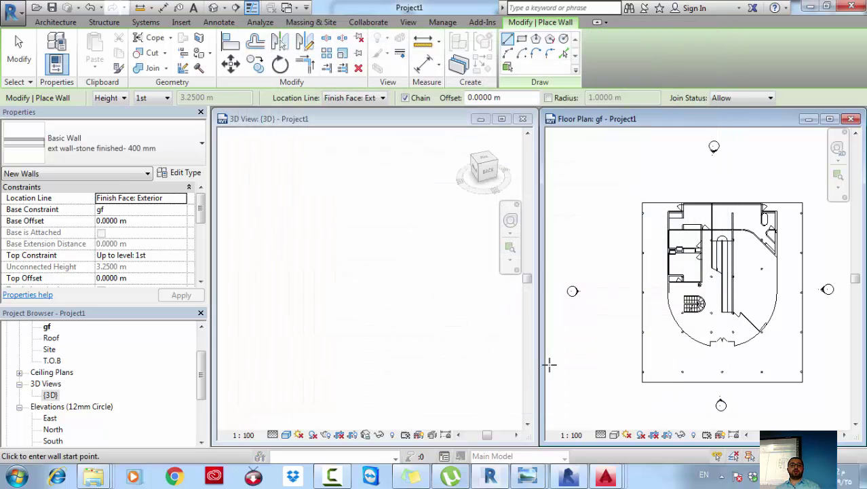
Step: Draw two vertical test walls: 1 m long outside the plan, and about 1.05 m down the outer line from the building's upper-left corner
middle_click_drag(663, 251, 619, 243)
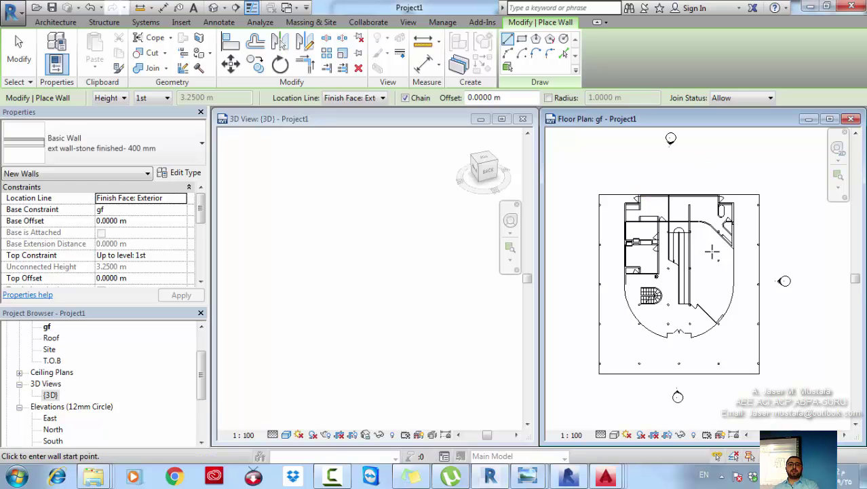
scroll(679, 188, "up", 5)
scroll(675, 180, "up", 2)
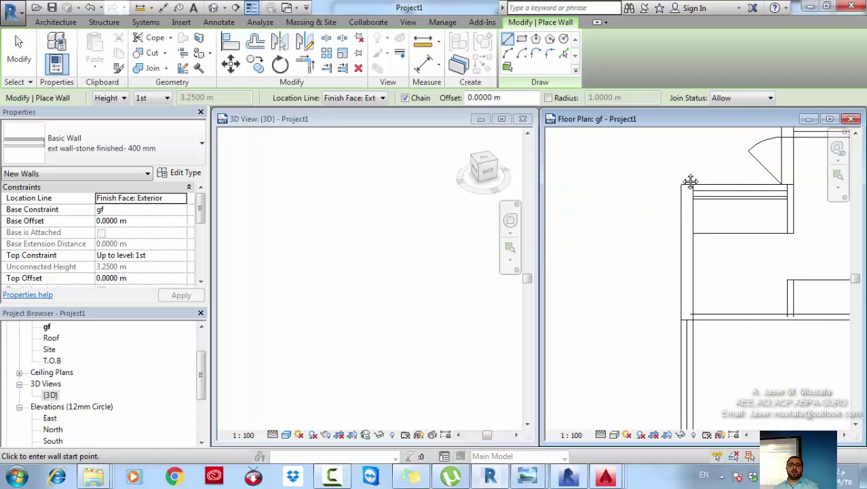
left_click(598, 187)
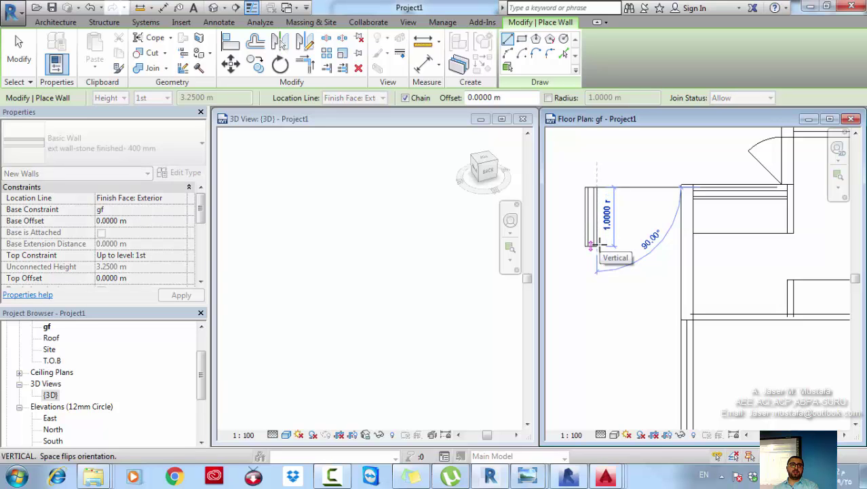
left_click(596, 245)
key("Escape")
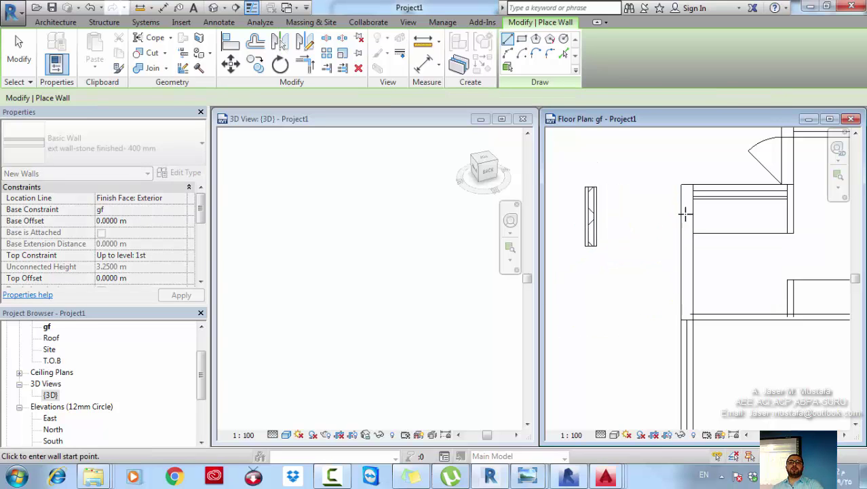
left_click(678, 184)
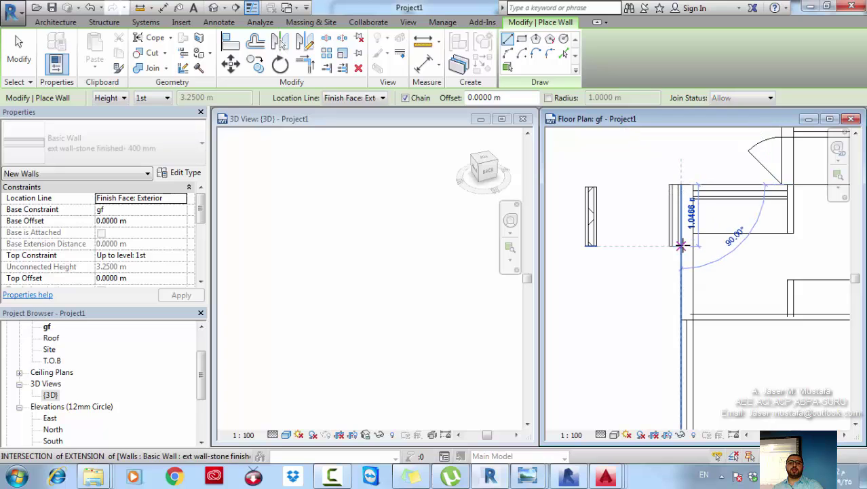
key("Escape")
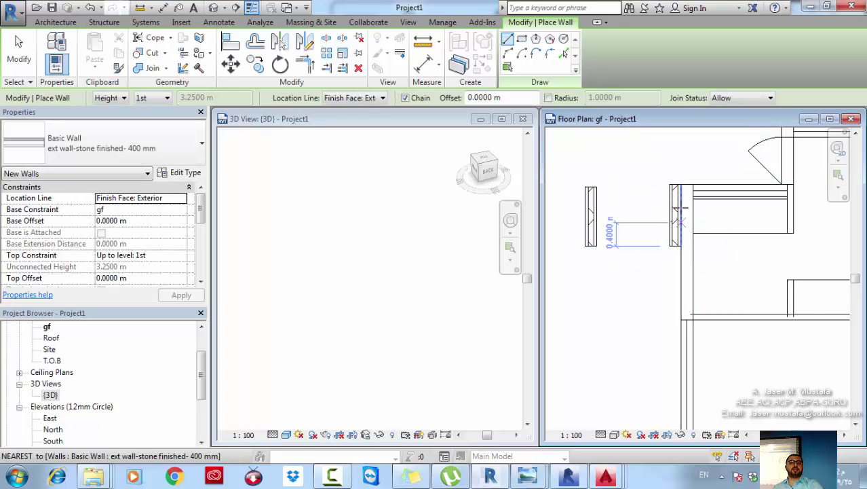
Step: Change the location line to Wall Centerline and draw a short vertical wall on the same outer line, below the previous one
left_click(361, 100)
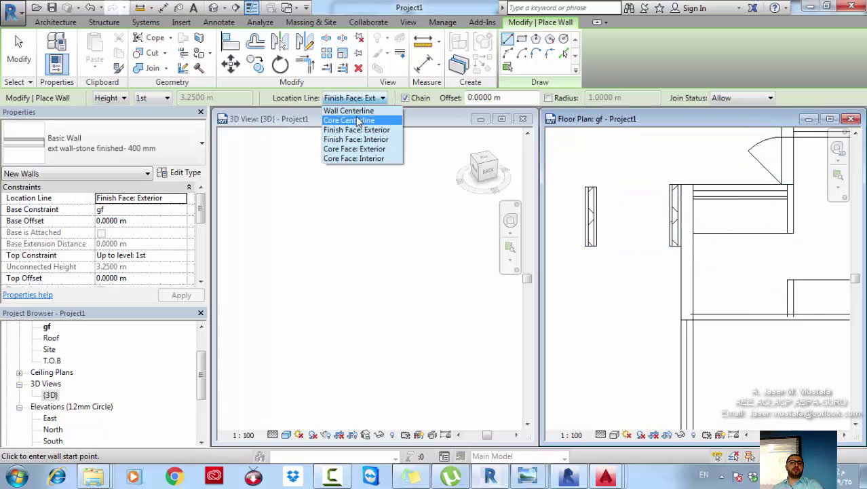
left_click(348, 110)
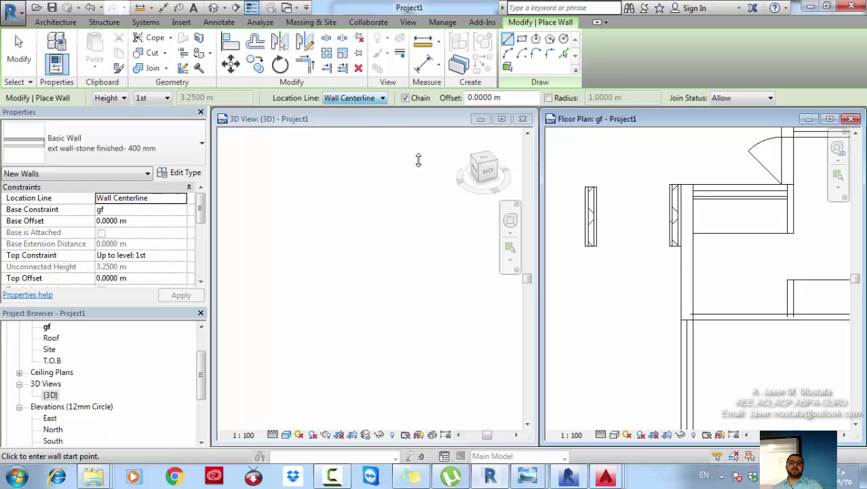
left_click(681, 263)
left_click(682, 299)
key("Escape")
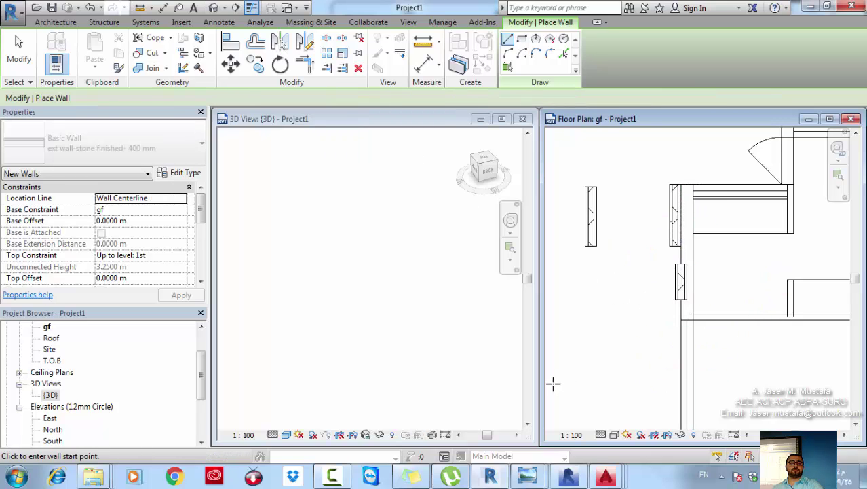
Step: Change the location line to Finish Face: Interior and draw a vertical wall about 0.7 m long farther down the same outer line
left_click(360, 98)
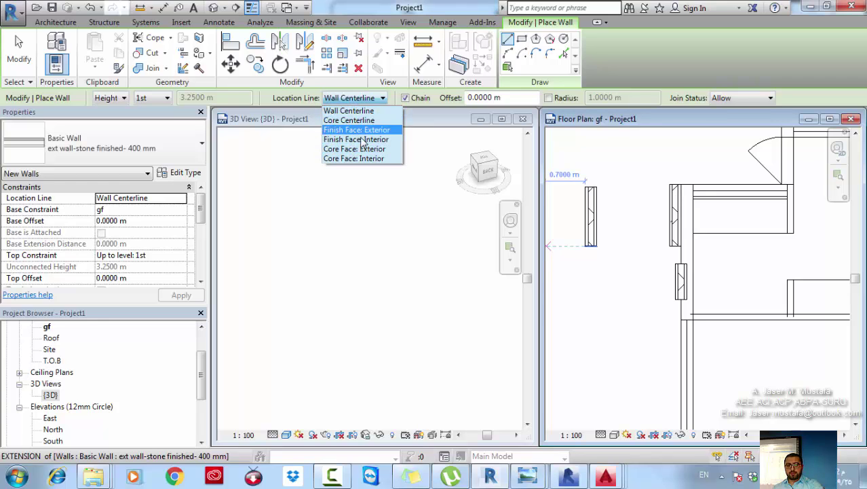
left_click(365, 139)
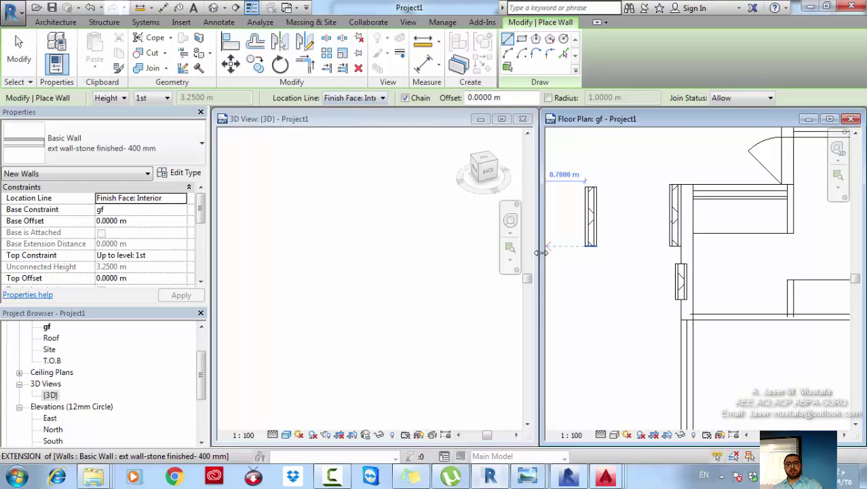
left_click(681, 314)
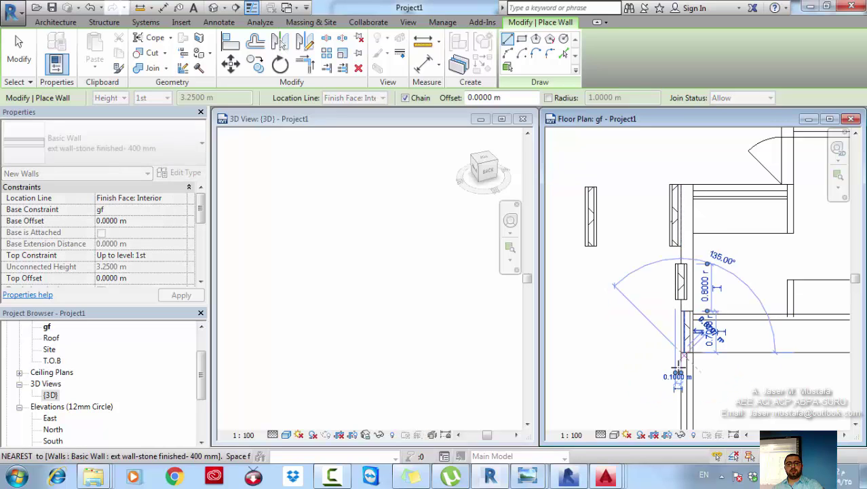
left_click(680, 367)
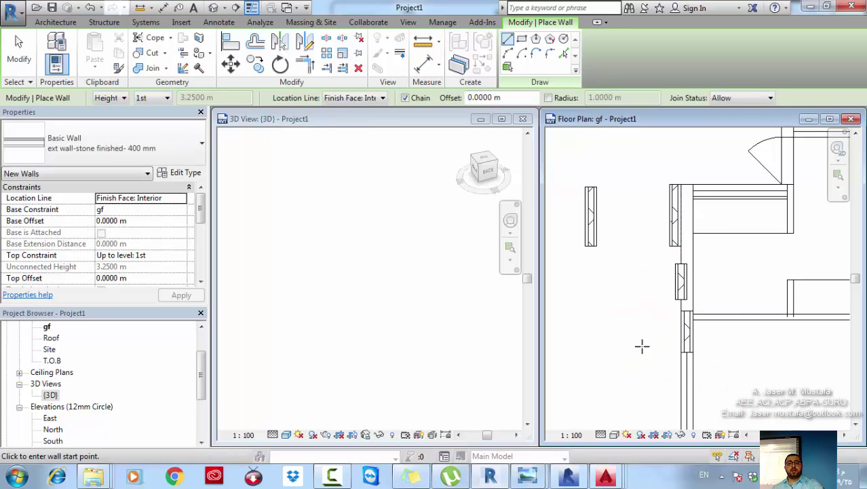
middle_click_drag(642, 346, 621, 278)
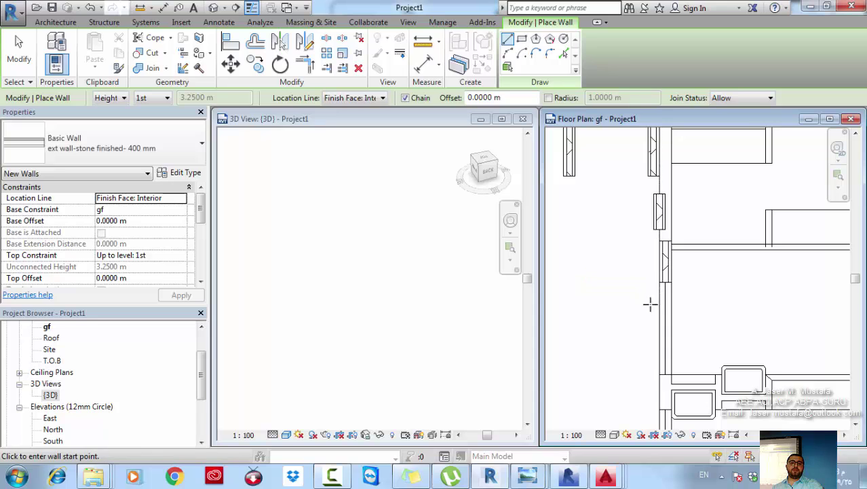
left_click(661, 300)
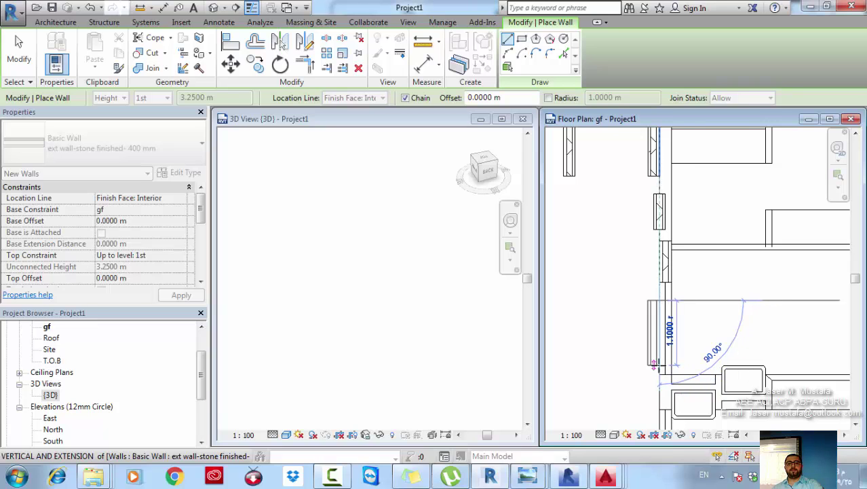
key("Escape")
middle_click_drag(665, 287, 659, 338)
key("Escape")
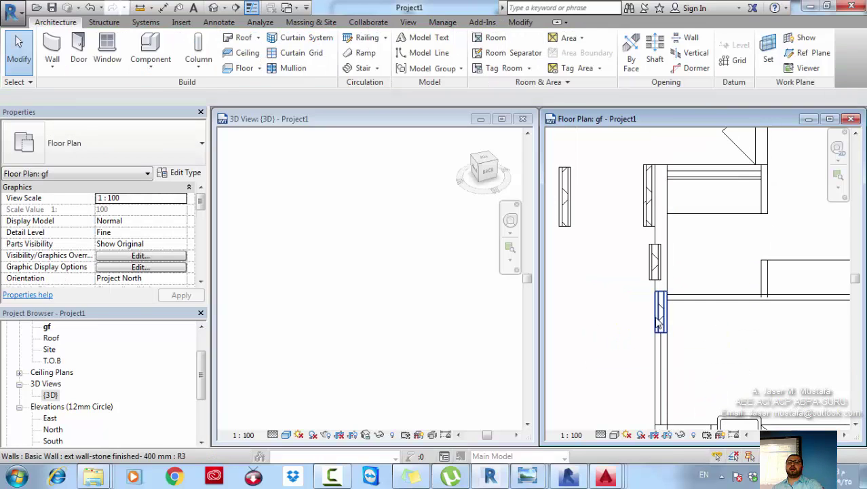
Step: Delete the test wall outside the plan and the upper two test walls on the building's outer line
left_click(658, 322)
left_click(650, 217)
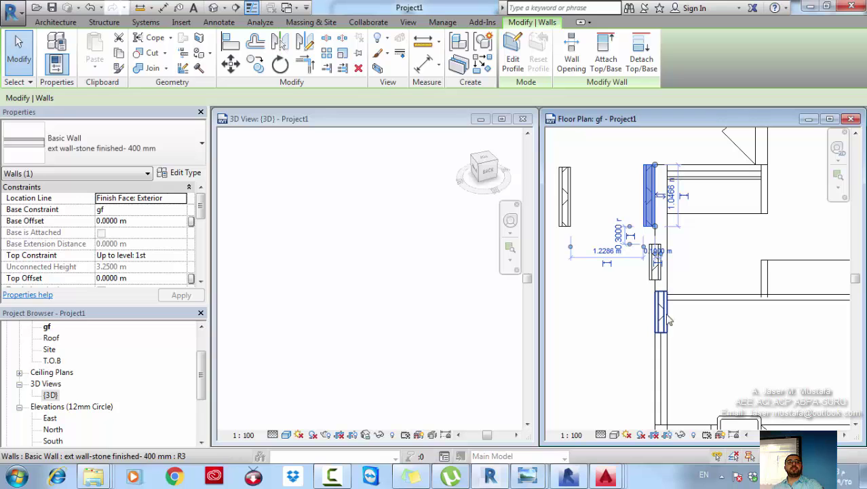
middle_click_drag(664, 326, 657, 295)
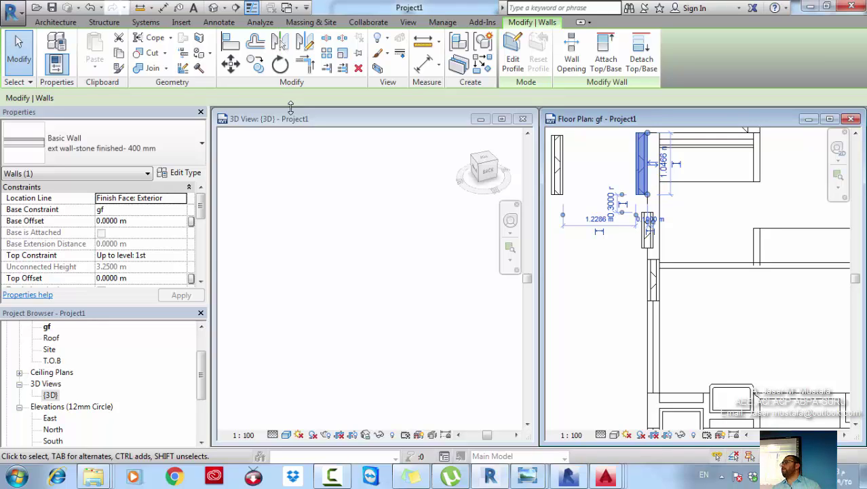
scroll(579, 200, "up", 1)
middle_click_drag(579, 199, 611, 255)
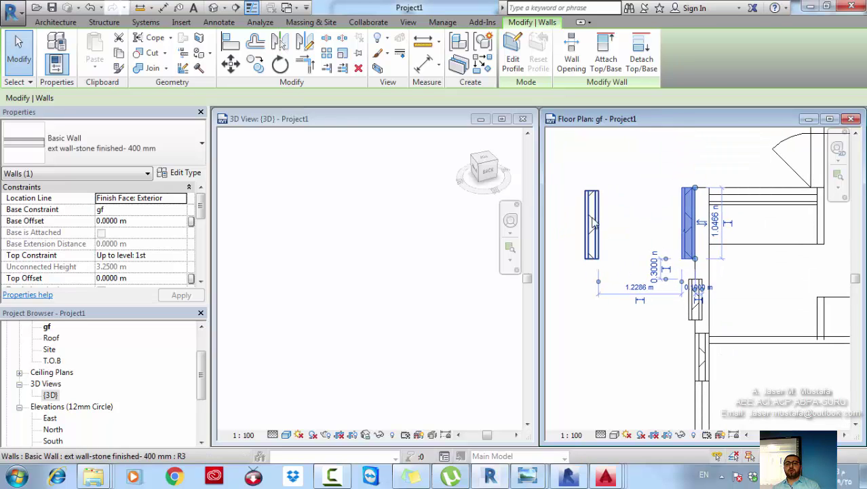
left_click(590, 213)
key("Delete")
left_click(685, 219)
key("Delete")
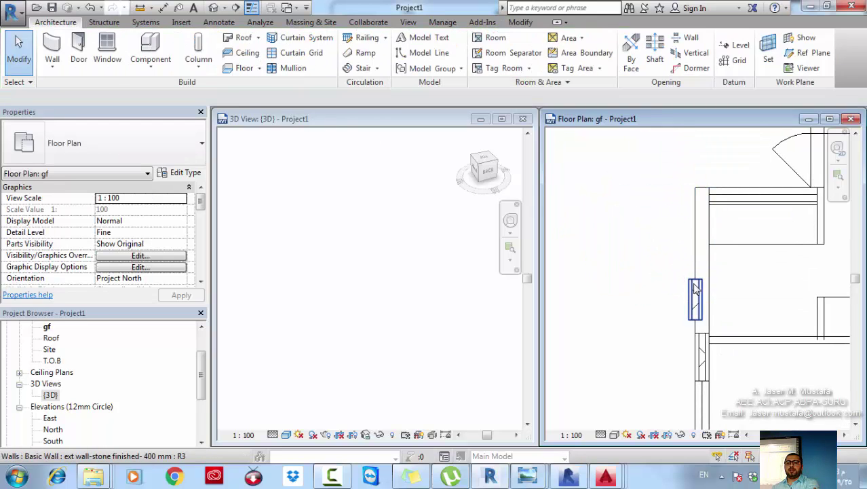
left_click(693, 290)
key("Delete")
Step: Restart the Wall command and change the location line to Finish Face: Exterior
key("w")
key("a")
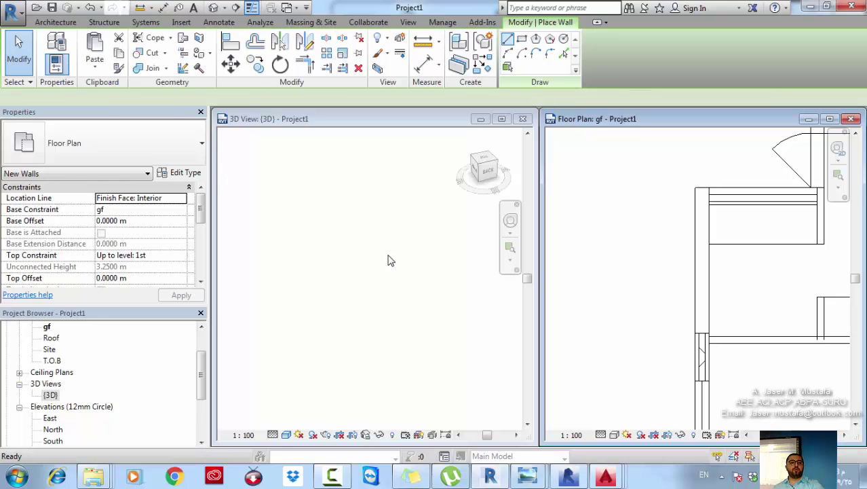
left_click(349, 98)
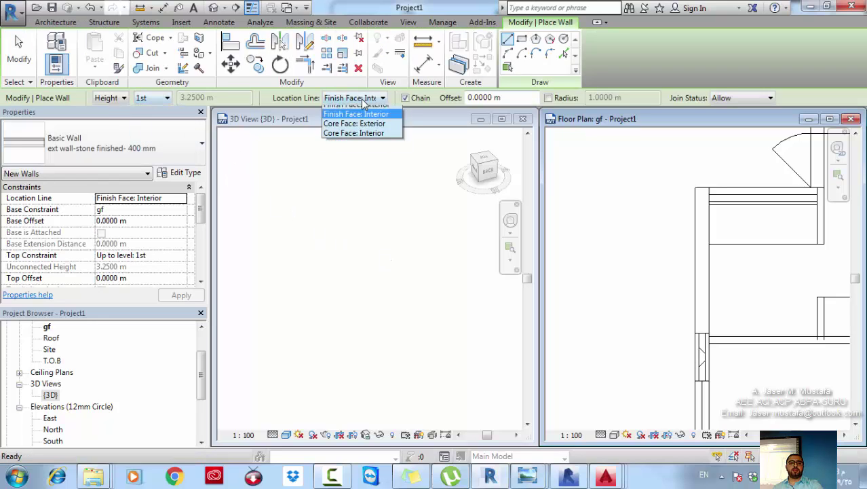
left_click(360, 130)
Step: Draw a slanted test wall 1 m long from the building's upper-left outer corner, outside the plan
middle_click_drag(611, 243, 576, 218)
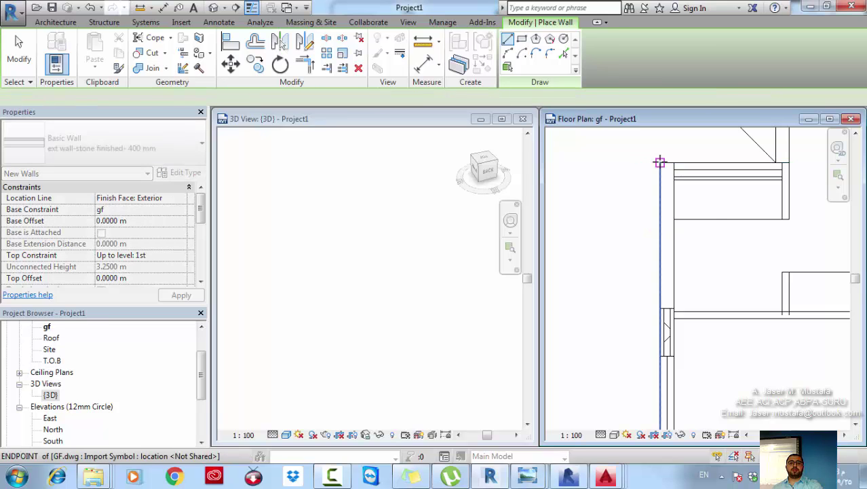
left_click(661, 163)
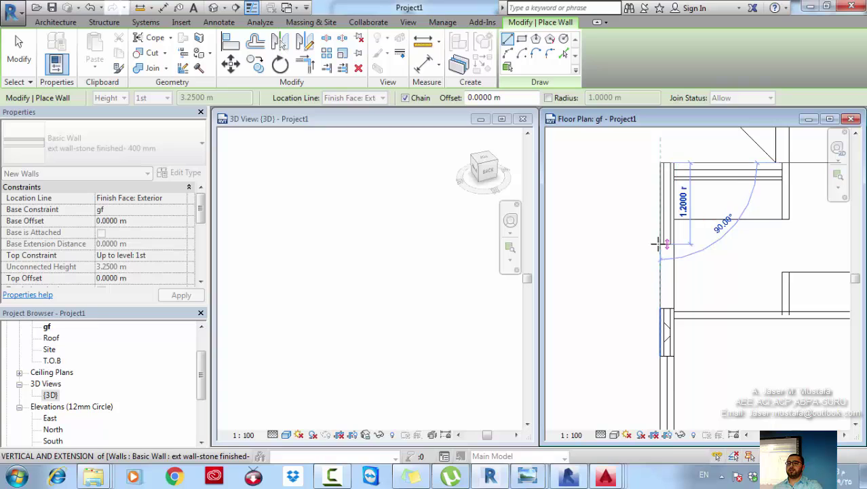
key("space")
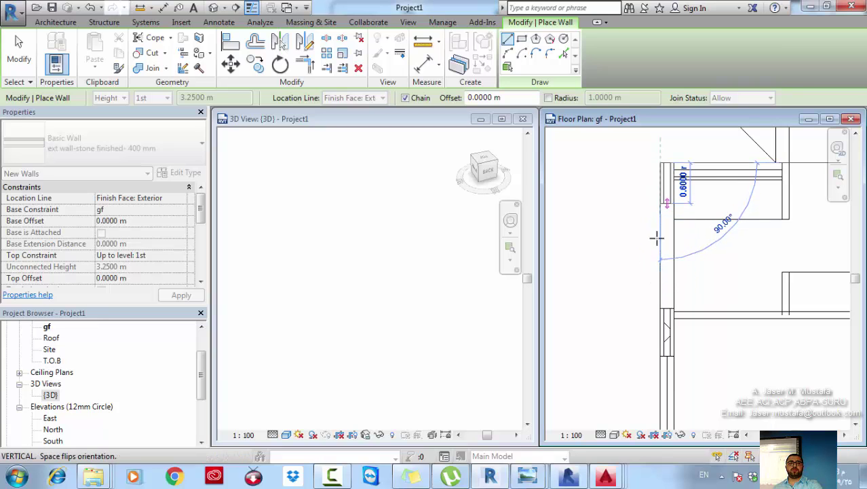
scroll(666, 380, "down", 2)
middle_click_drag(664, 366, 668, 265)
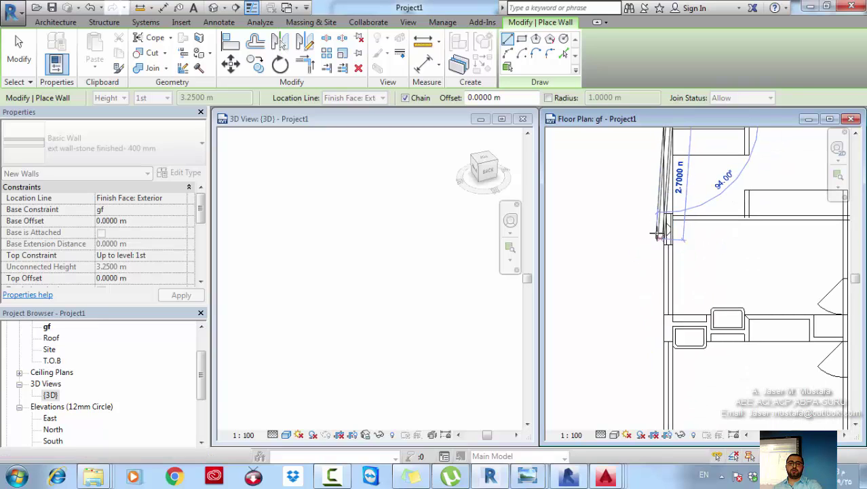
middle_click_drag(668, 219, 662, 273)
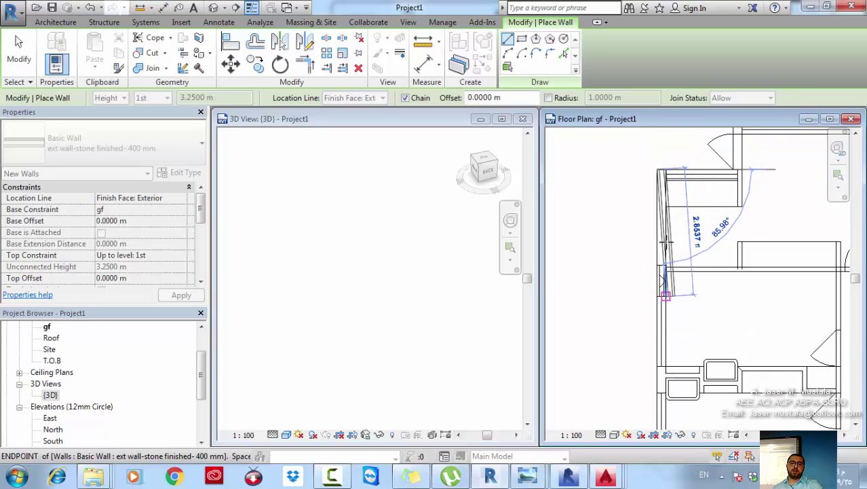
left_click(619, 191)
key("Escape")
key("Escape")
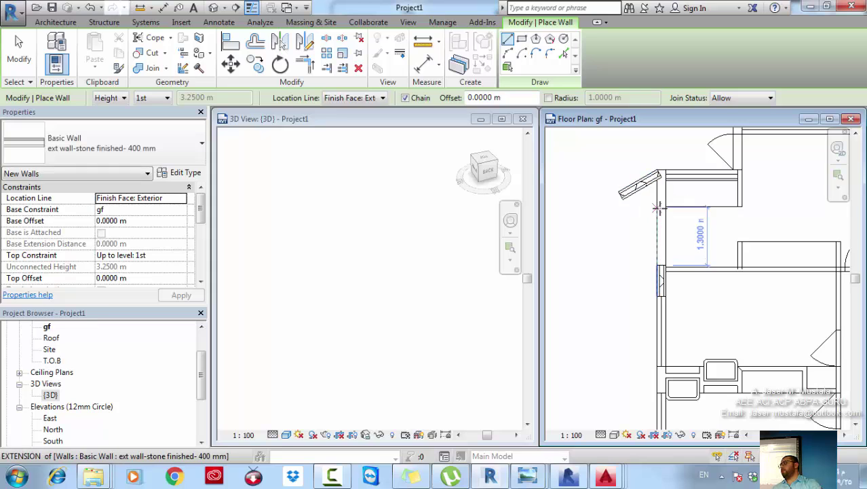
scroll(660, 204, "down", 2)
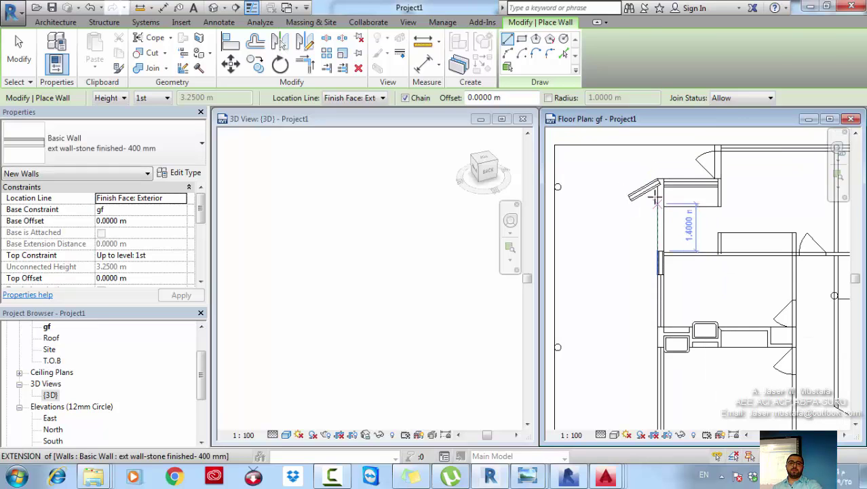
key("Escape")
Step: Set the ground floor plan's detail level to Coarse
left_click(640, 193)
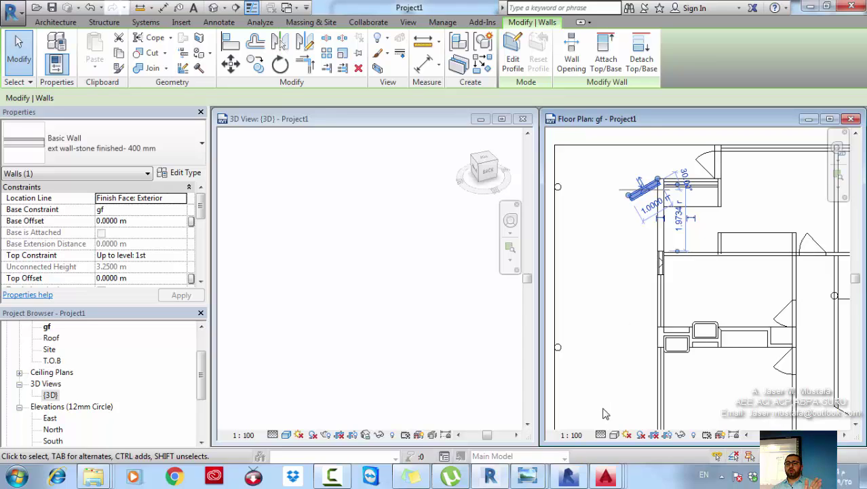
left_click(602, 435)
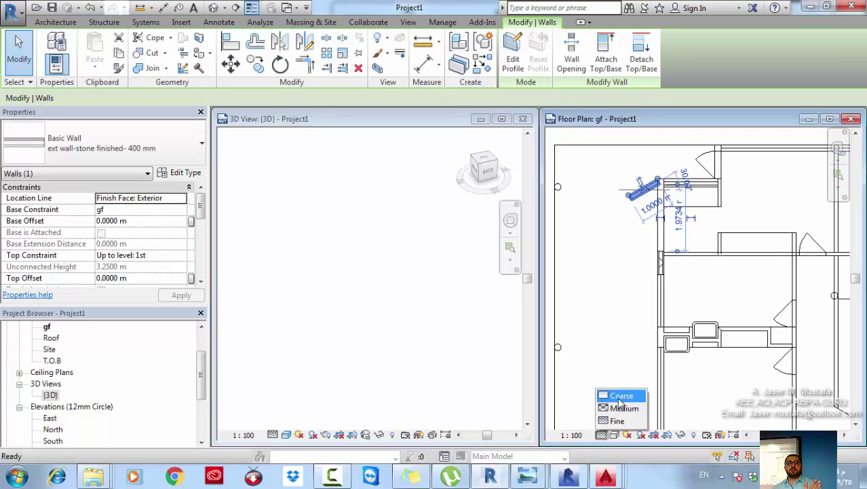
left_click(620, 397)
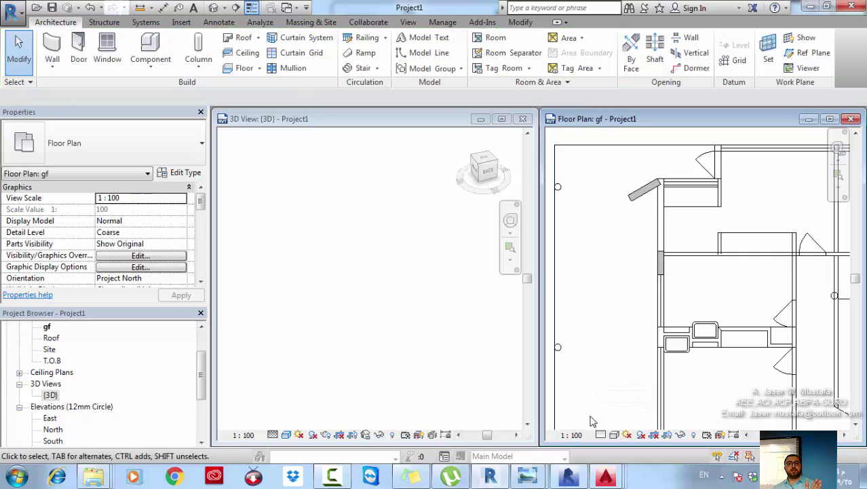
Step: Review the slanted wall's type properties, including its coarse scale fill pattern and color, and close them without changes
scroll(645, 215, "up", 3)
scroll(645, 216, "up", 1)
left_click(644, 220)
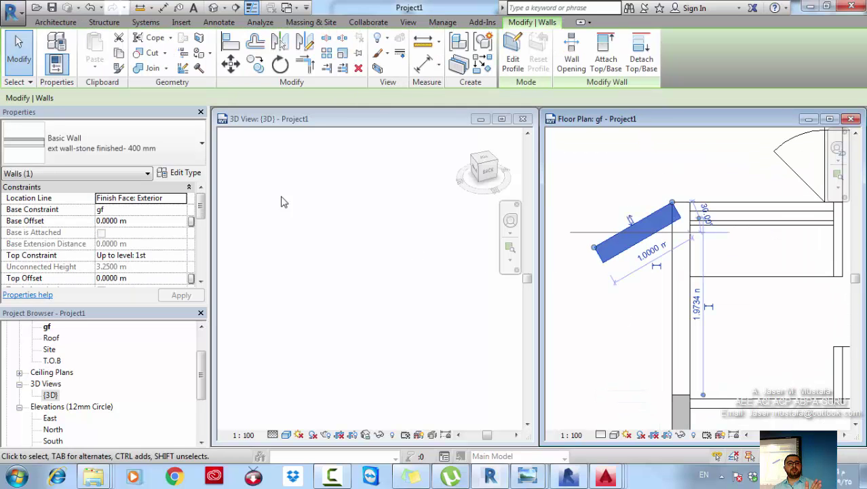
left_click(188, 175)
left_click_drag(493, 47, 302, 64)
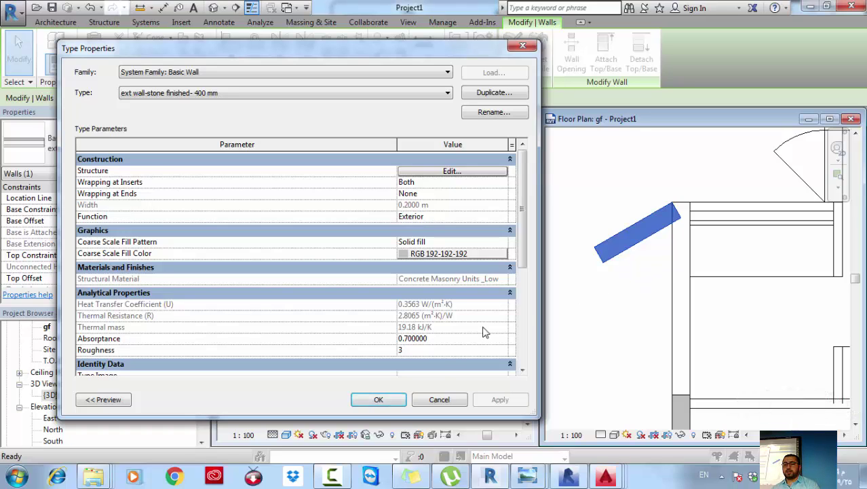
left_click(438, 399)
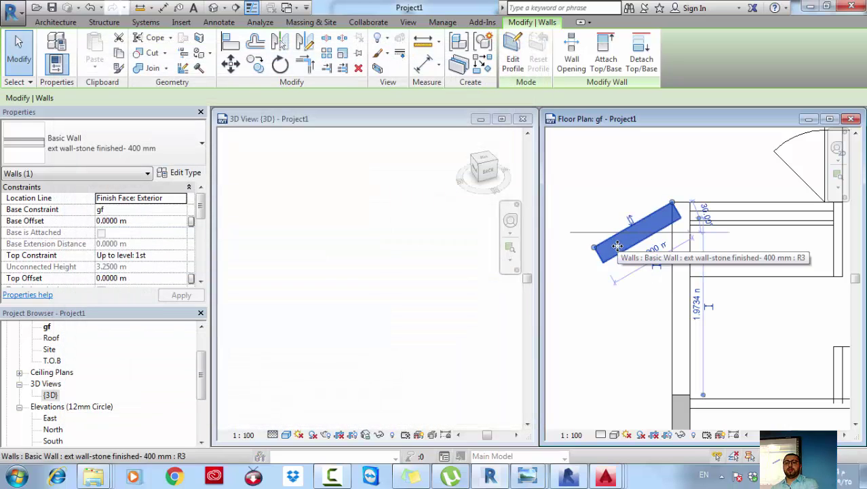
Step: Delete the slanted test wall and the remaining vertical test wall on the building's outer line
left_click(668, 352)
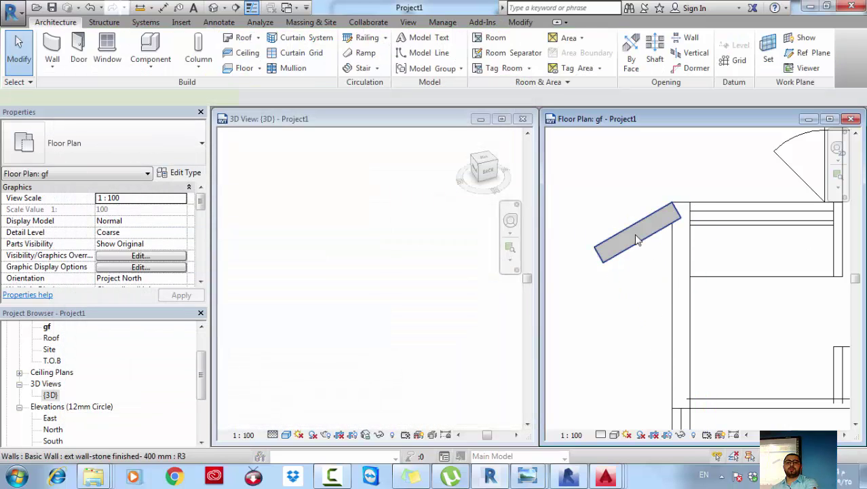
left_click(636, 240)
key("Delete")
Step: Draw the left exterior wall, about 9.75 m long, from the building's upper-left outer corner down to the start of the curved facade
scroll(643, 241, "down", 2)
middle_click_drag(641, 255, 649, 237)
key("w")
key("a")
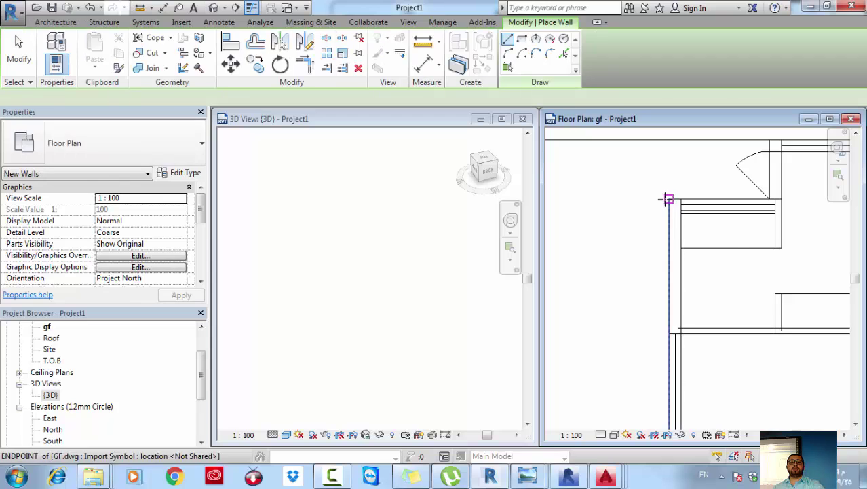
left_click(668, 199)
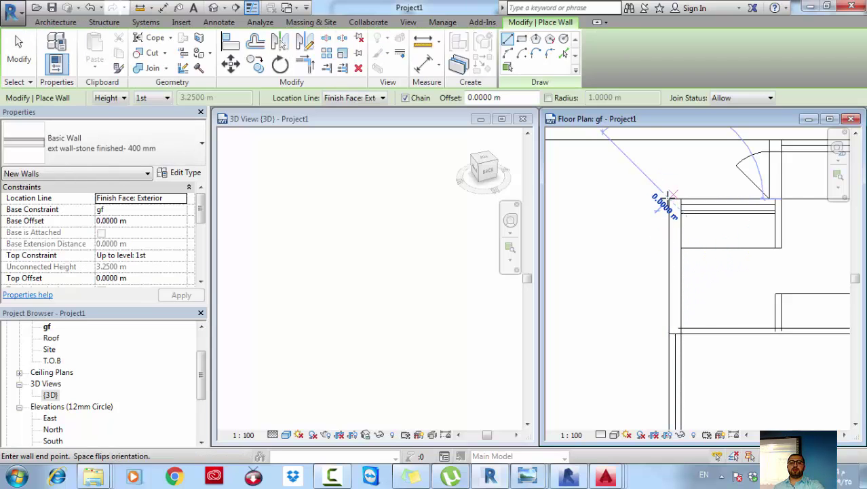
scroll(666, 258, "down", 5)
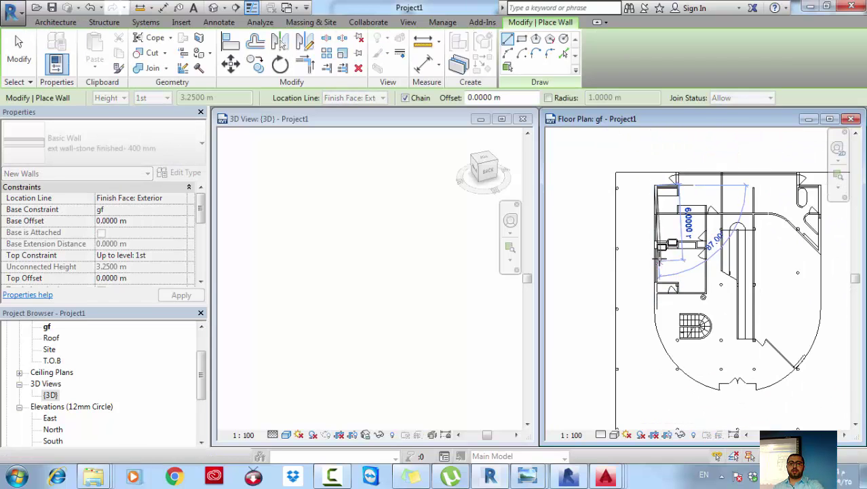
scroll(660, 258, "up", 4)
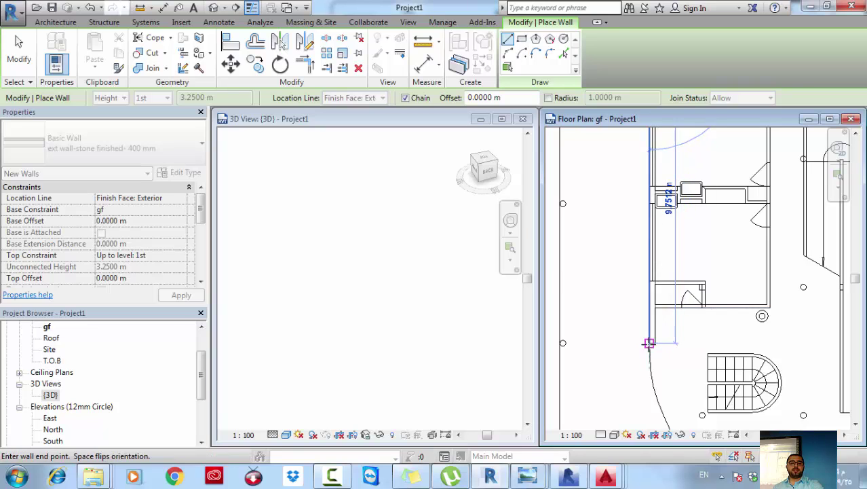
left_click(649, 342)
Step: Draw the right exterior wall from its upper corner down to the diagonal wall's tip, continuing along the diagonal to the start of its curve
scroll(651, 343, "down", 4)
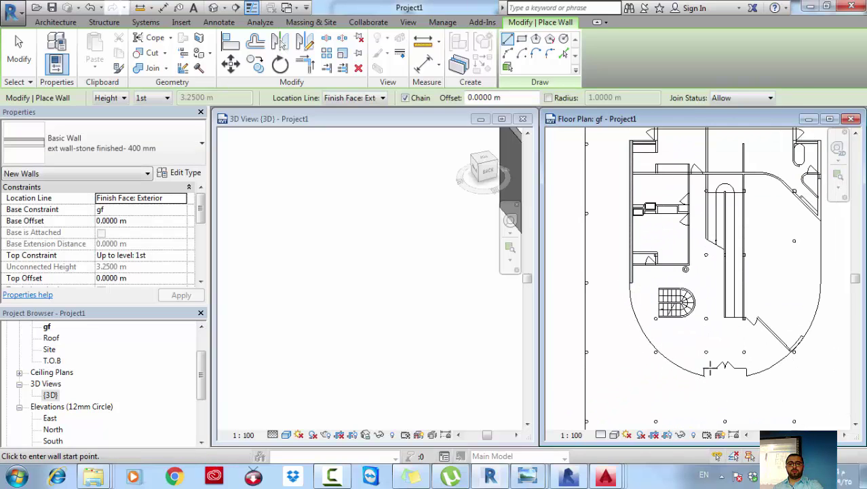
scroll(745, 309, "up", 5)
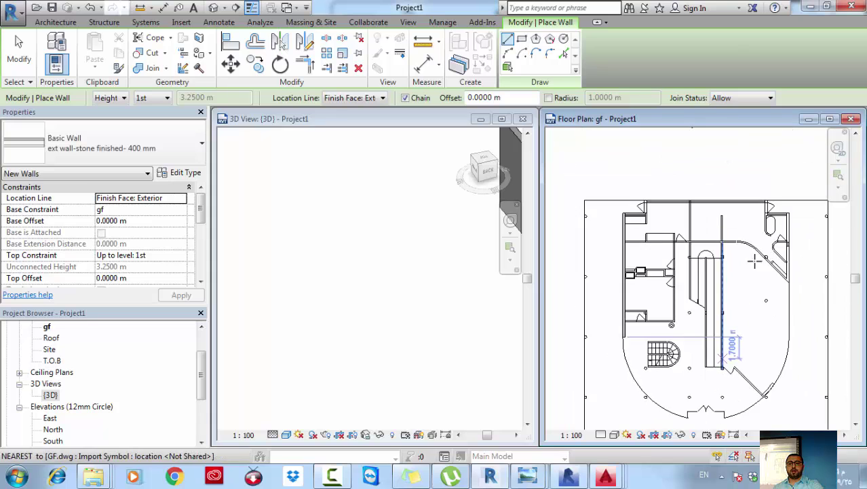
left_click(790, 201)
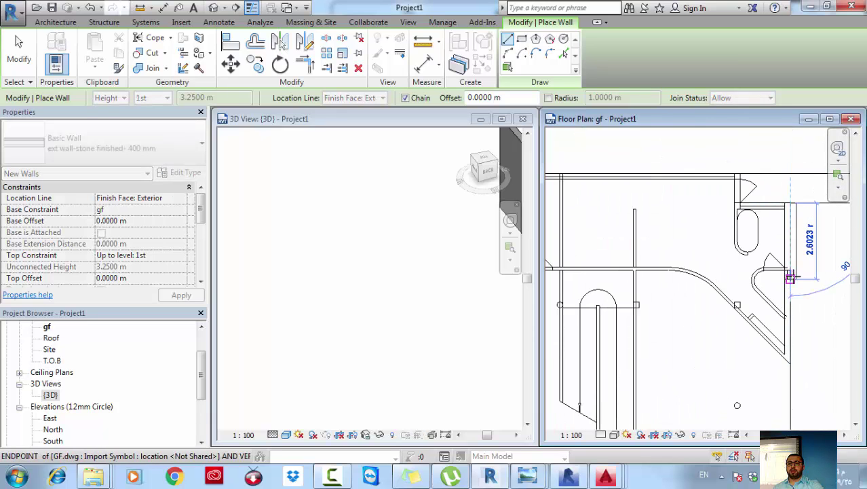
scroll(796, 304, "up", 2)
scroll(783, 339, "down", 3)
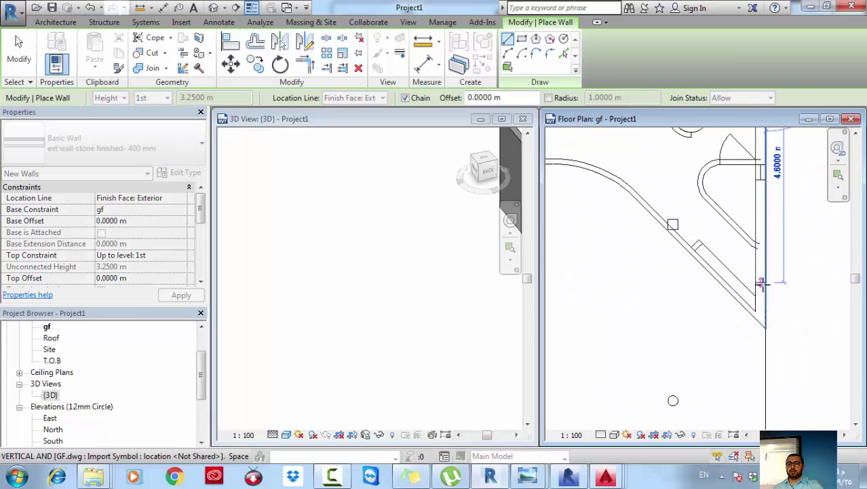
left_click(764, 317)
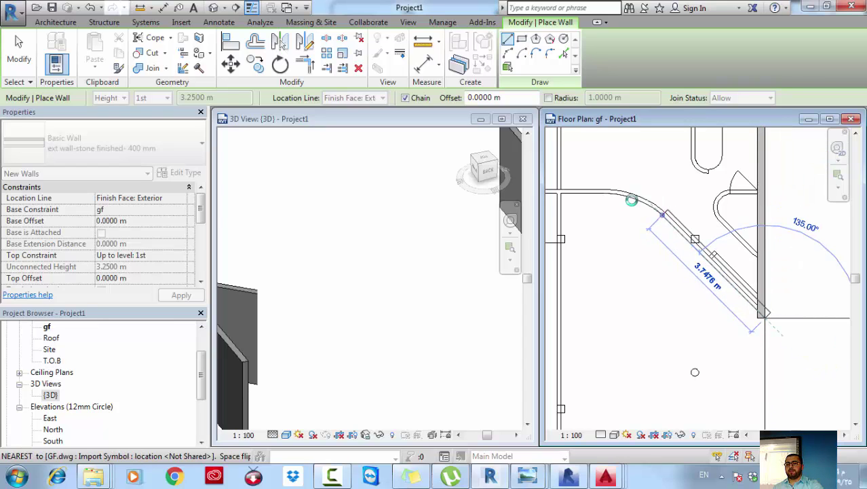
left_click(652, 185)
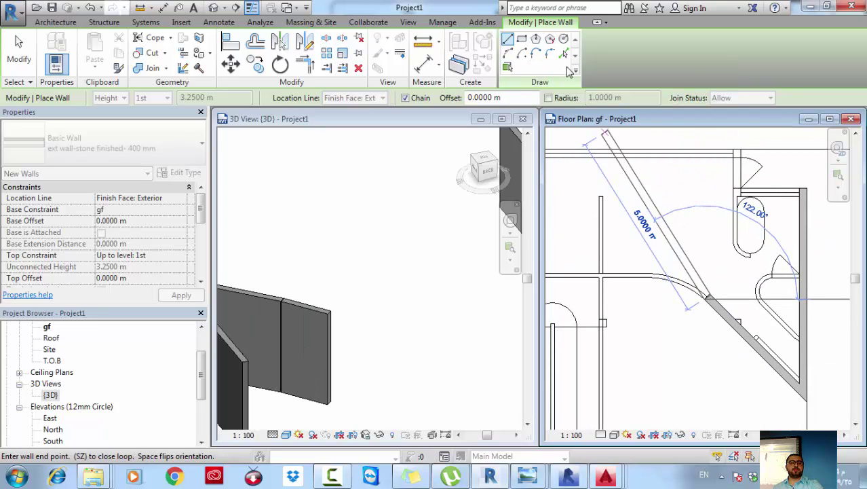
Step: Continue with a start-end-radius arc wall of about 2.5 m radius along the curve to the start of the horizontal wall
left_click(508, 54)
scroll(644, 282, "up", 4)
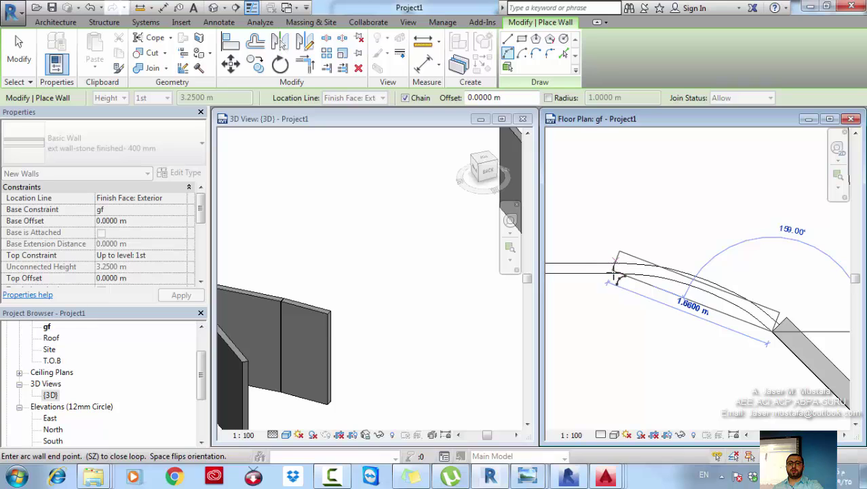
left_click(620, 275)
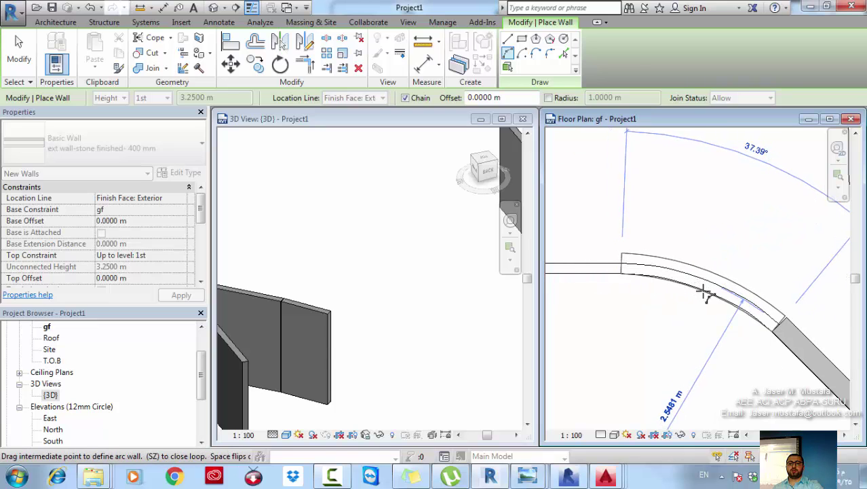
left_click(706, 294)
scroll(675, 299, "down", 2)
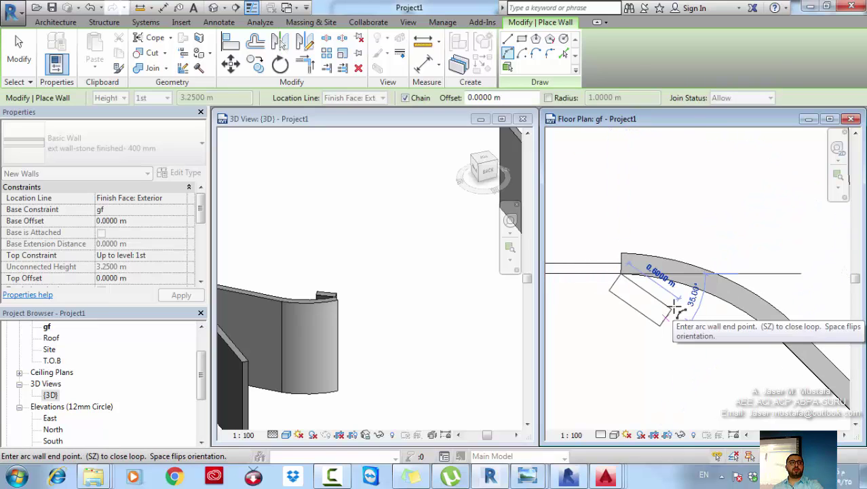
Step: Continue with a straight horizontal wall from the arc's end toward the left exterior wall, stopping short where the thinner wall lines begin
middle_click_drag(663, 307, 822, 276)
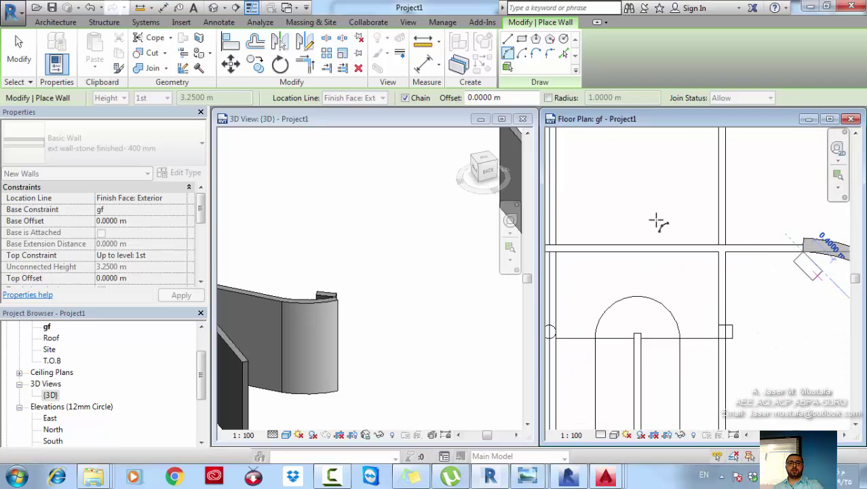
left_click(507, 39)
scroll(721, 258, "down", 2)
middle_click_drag(721, 258, 759, 244)
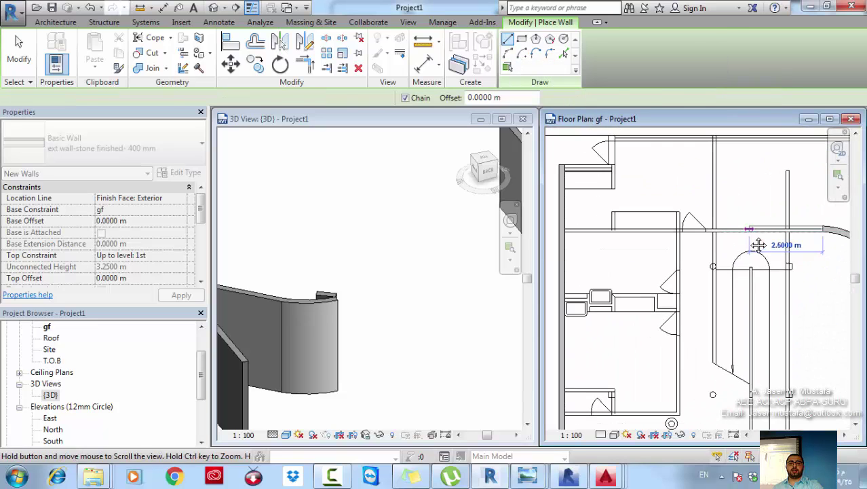
left_click(594, 231)
Step: Inspect how the horizontal wall's end meets the CAD lines near the left exterior wall, and leave the Wall command
scroll(604, 246, "up", 3)
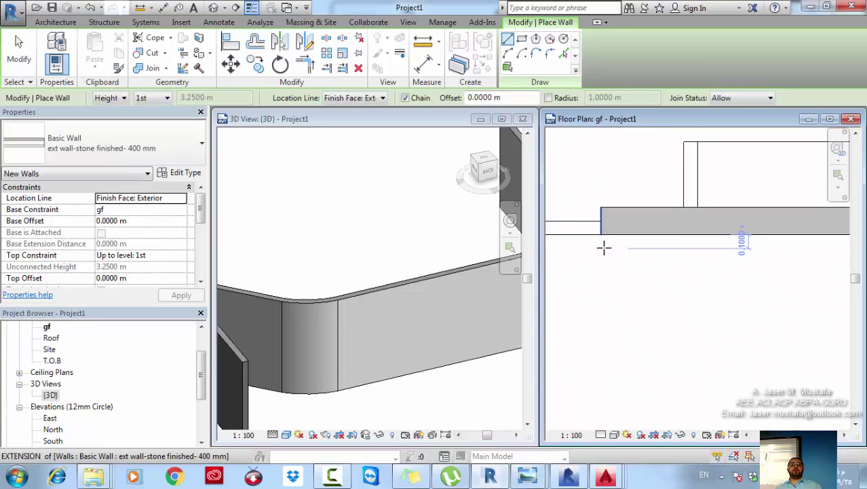
middle_click_drag(604, 246, 678, 271)
scroll(666, 264, "up", 1)
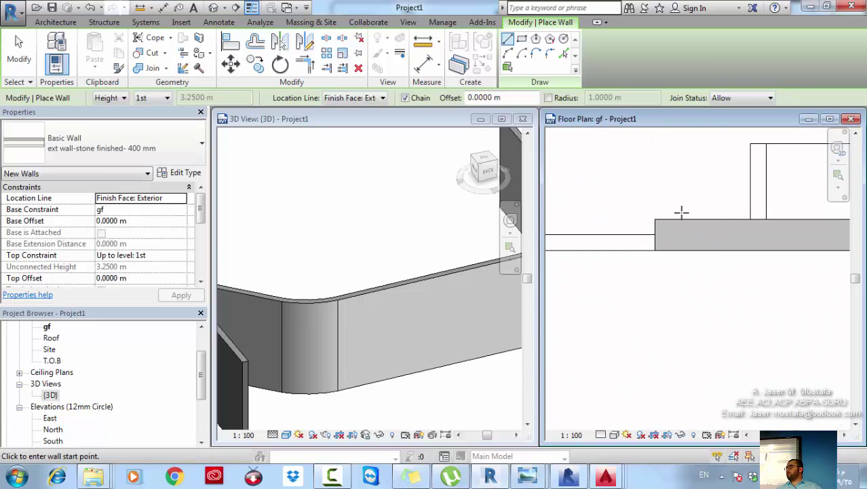
middle_click_drag(685, 231, 728, 247)
middle_click_drag(673, 255, 713, 248)
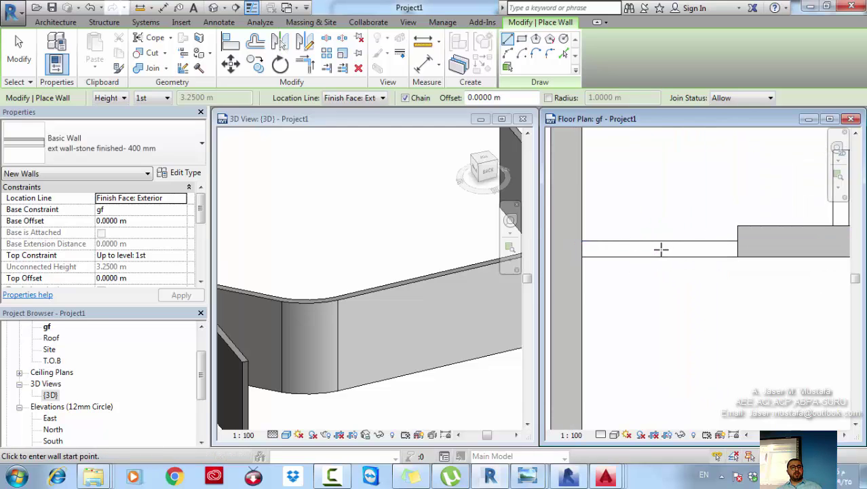
scroll(661, 249, "down", 5)
key("Escape")
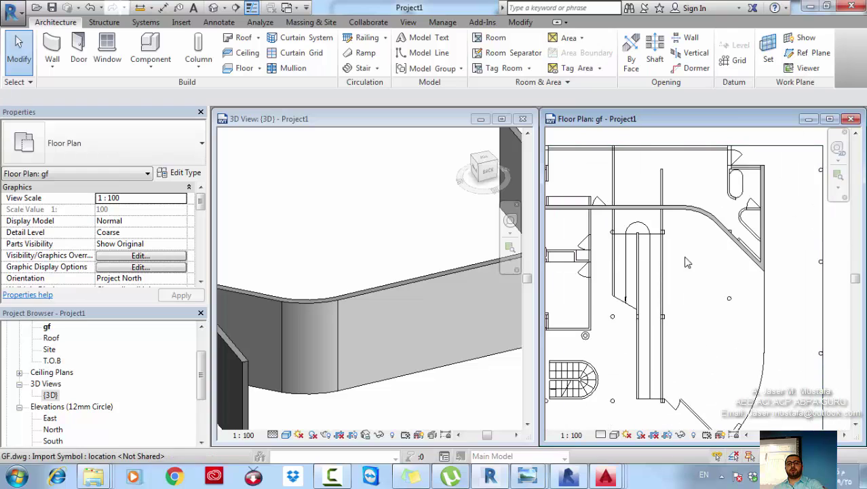
Step: Duplicate the wall type of the diagonal, curved and horizontal walls as "8nt wall-plaster finished- 200 mm 2"
left_click(750, 256)
left_click(693, 208, "ctrl")
left_click(650, 208, "ctrl")
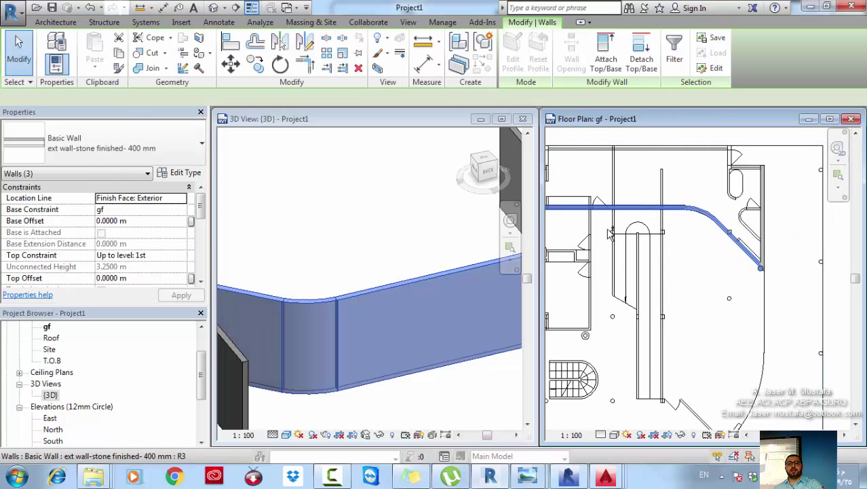
middle_click_drag(589, 221, 688, 222)
left_click(181, 172)
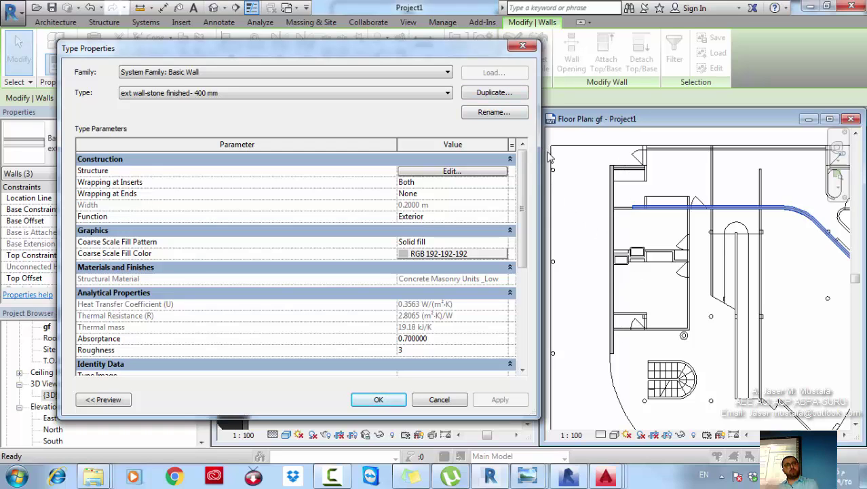
left_click(492, 92)
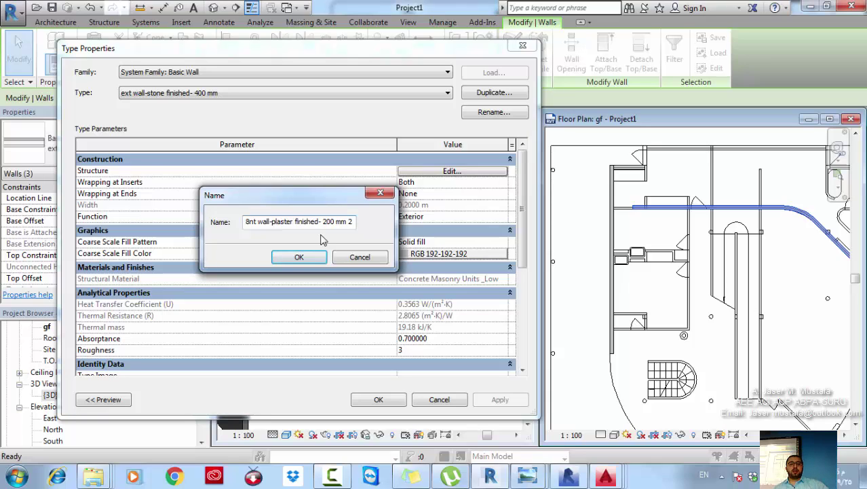
left_click(315, 267)
Step: Delete the Fiberglass Batt and Plaster layers from the new type's structure, keeping only the 0.1 m masonry core, and apply it
left_click(436, 172)
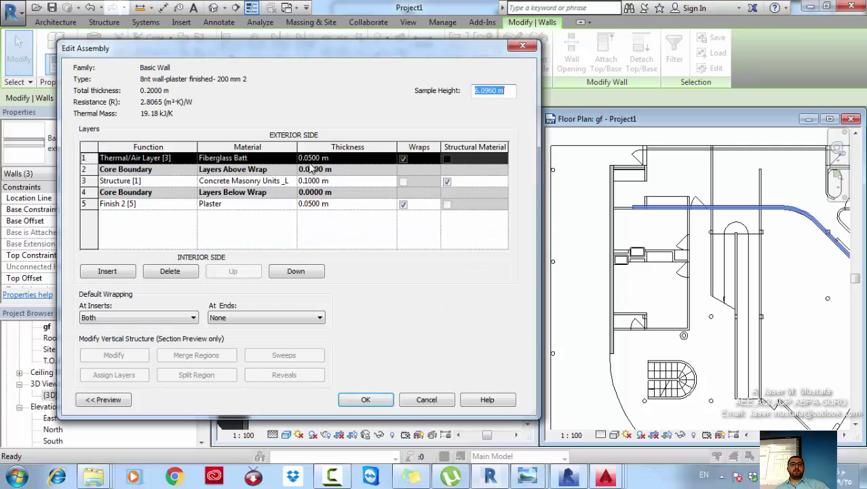
left_click(170, 271)
left_click(224, 193)
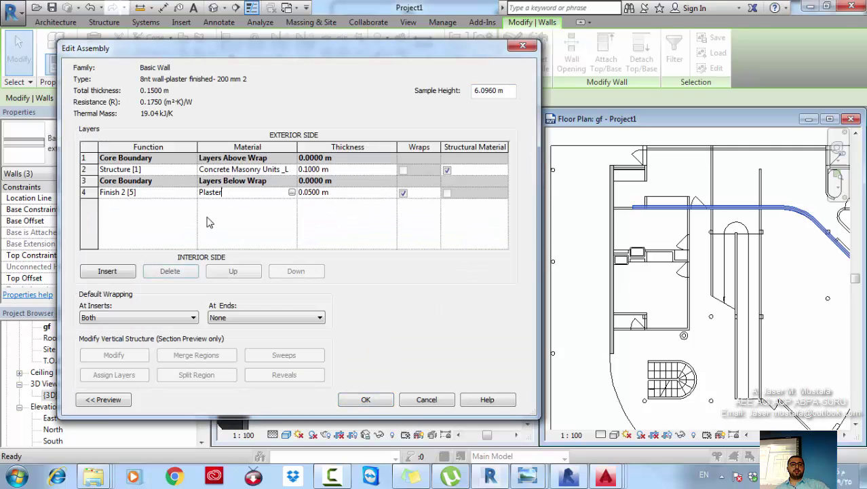
left_click(171, 271)
left_click(316, 171)
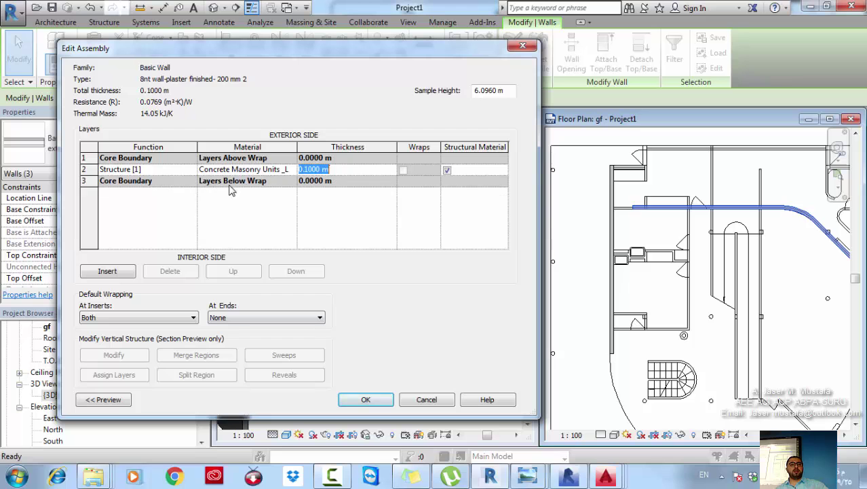
left_click(367, 400)
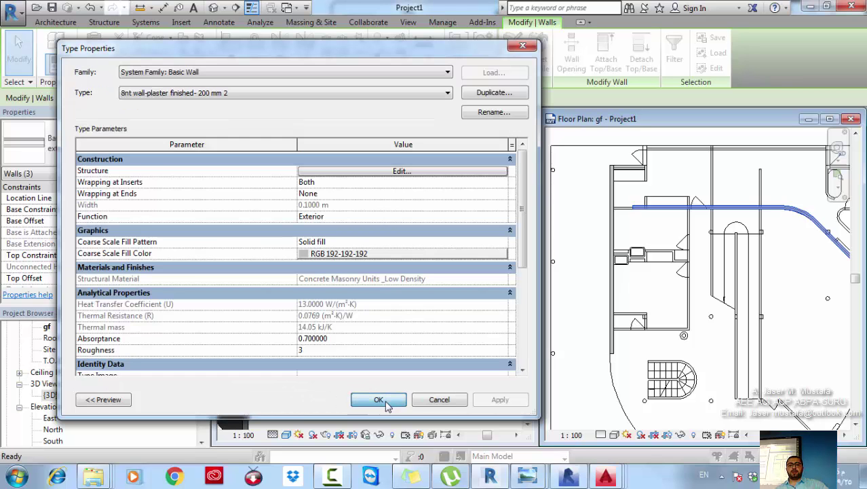
left_click(378, 400)
Step: Extend the horizontal wall's free end to the left exterior wall
scroll(706, 217, "up", 4)
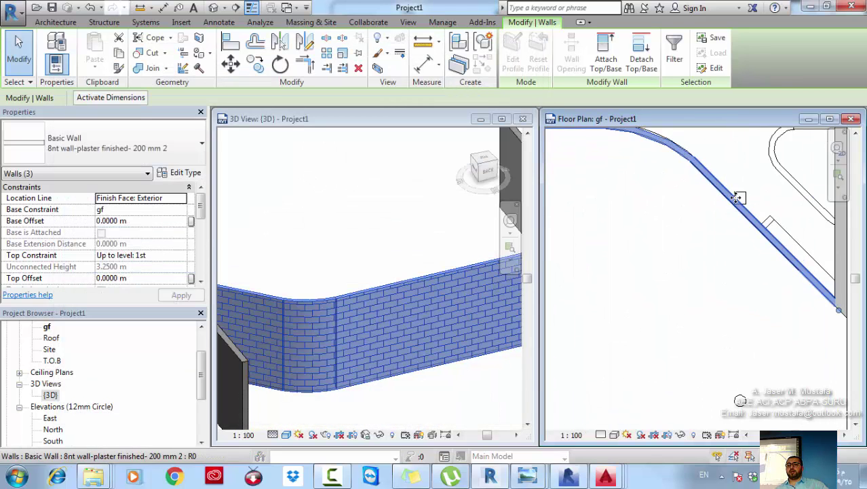
scroll(737, 281, "down", 5)
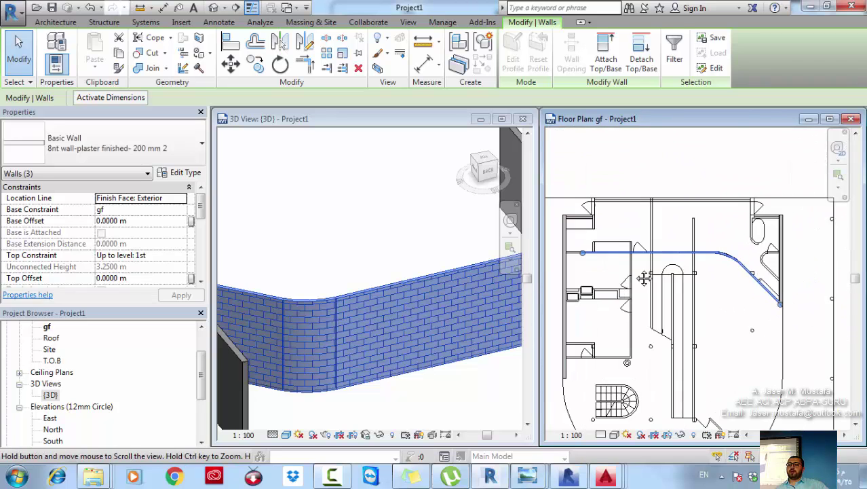
scroll(644, 279, "up", 5)
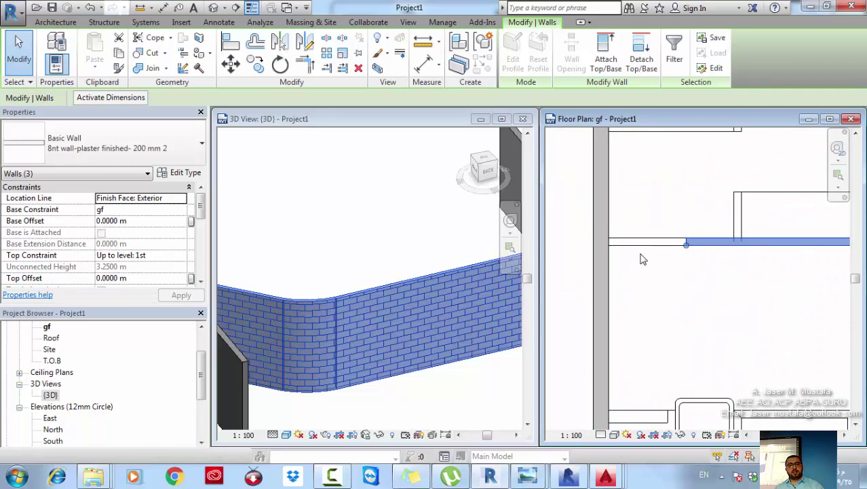
left_click(346, 68)
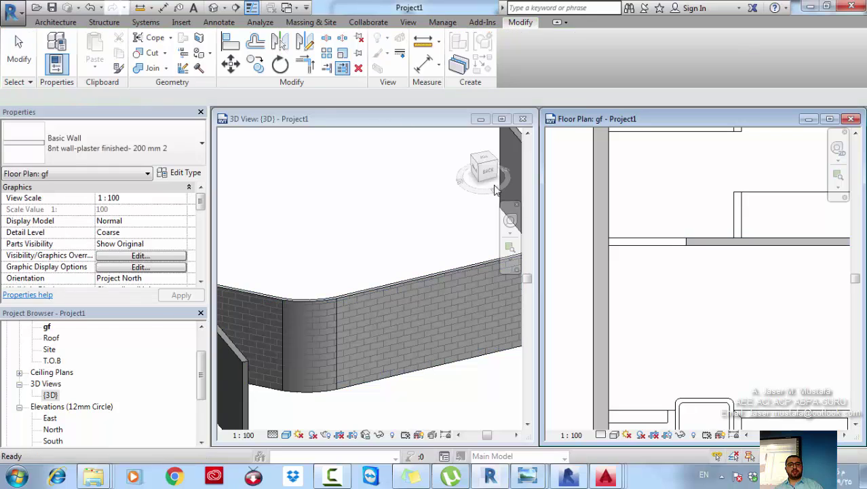
scroll(667, 278, "down", 4)
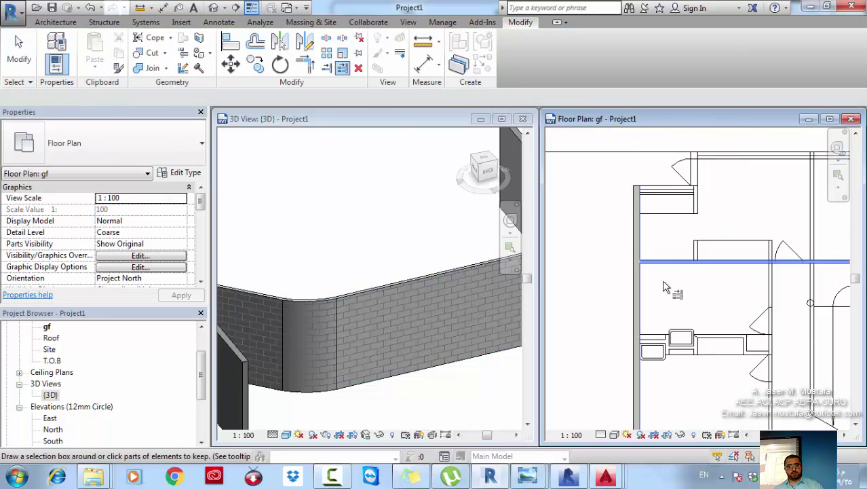
key("Escape")
Step: Draw a wall of the same type along the ramp's right edge line, from its upper end to its lower end
left_click(708, 255)
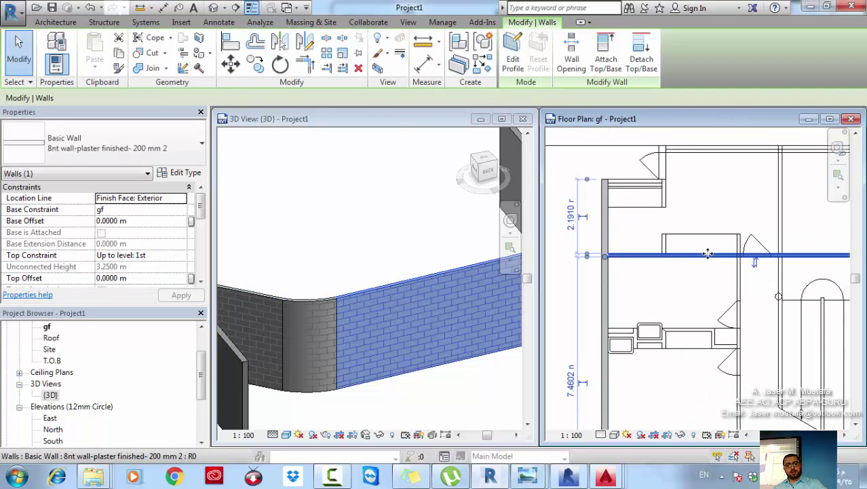
key("s")
scroll(600, 295, "down", 5)
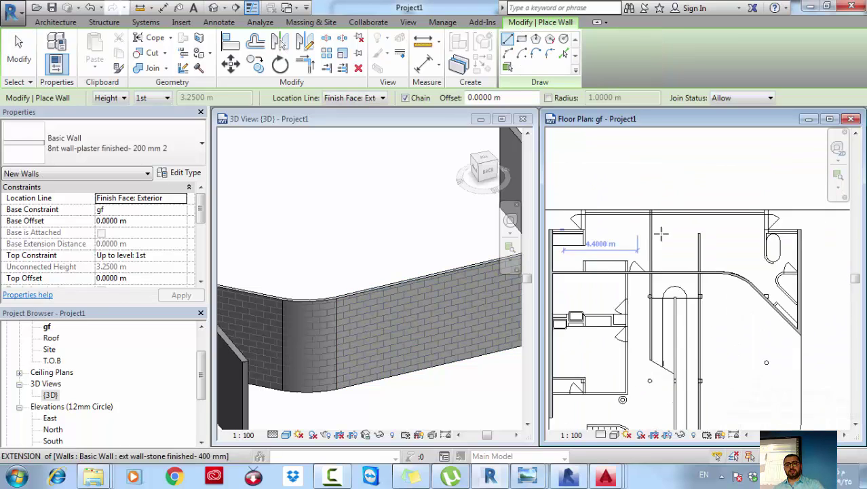
scroll(751, 270, "up", 3)
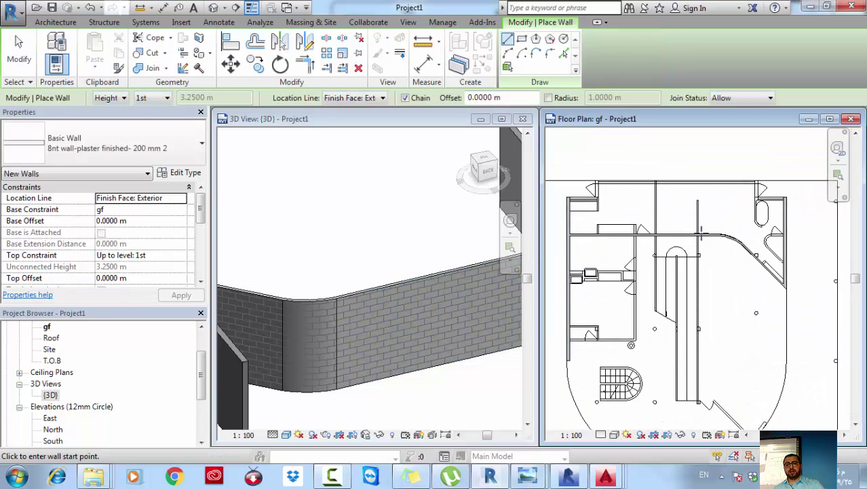
left_click(697, 195)
middle_click_drag(718, 363, 671, 121)
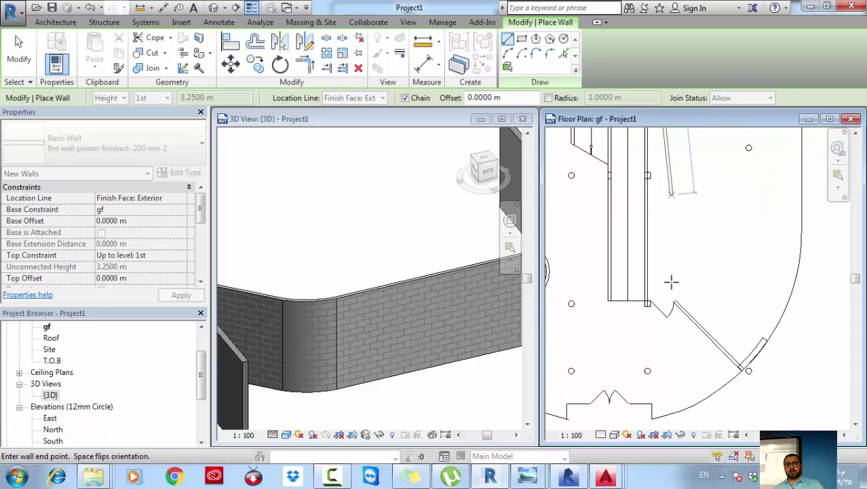
scroll(645, 302, "up", 2)
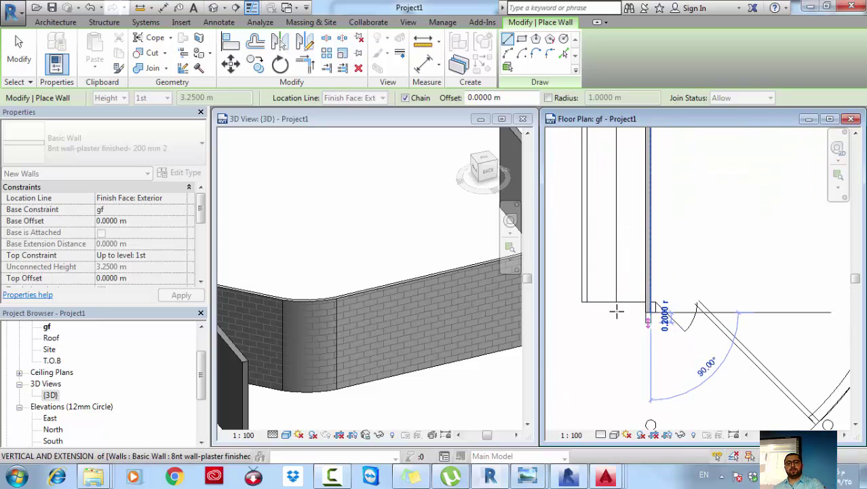
Step: Draw a wall along the ramp's central line, from its lower corner up to the half-round landing
left_click(585, 301)
scroll(585, 277, "down", 4)
middle_click_drag(587, 251, 607, 340)
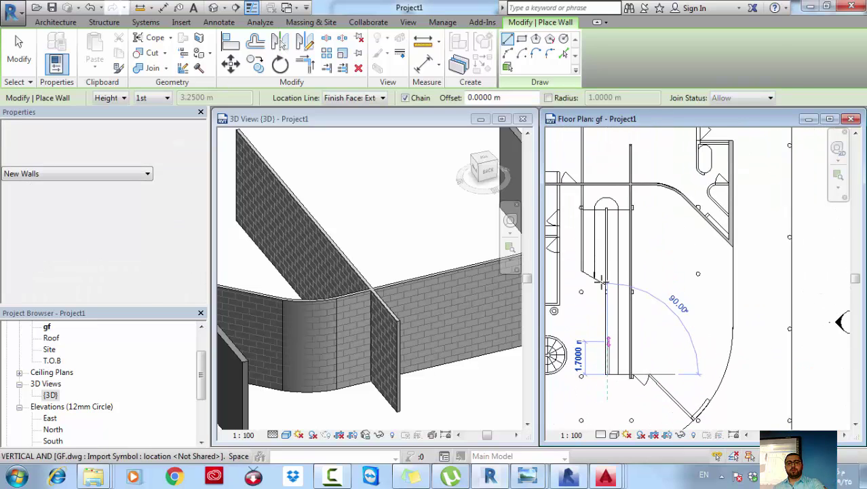
scroll(607, 209, "up", 2)
left_click(609, 205)
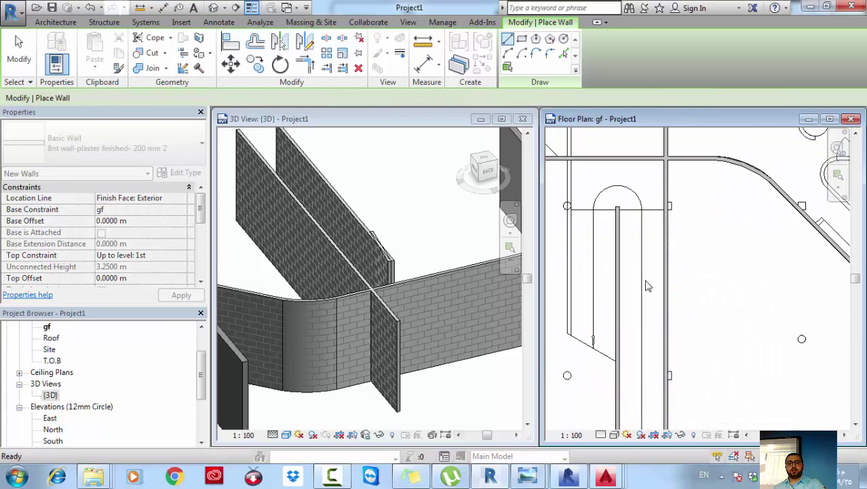
key("Escape")
key("Escape")
Step: Draw a similar wall along the ramp's left edge line, from the slanted break line up to the building's upper outline
left_click(617, 333)
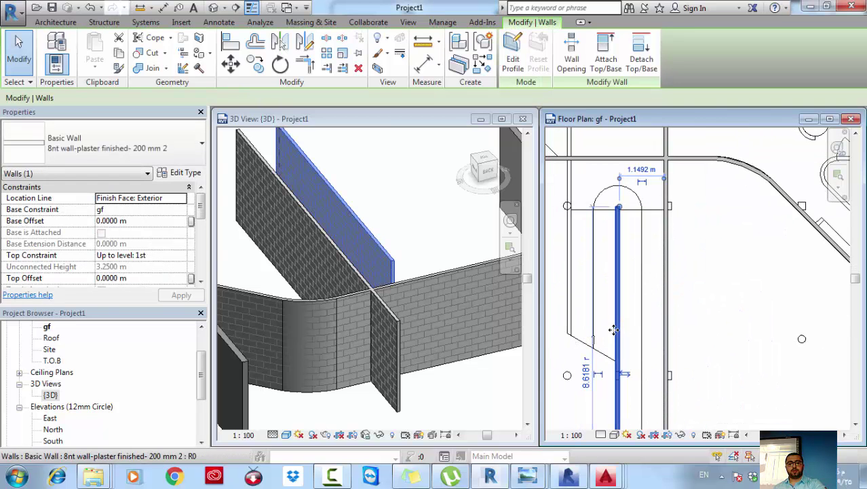
key("c")
key("s")
left_click(571, 335)
scroll(598, 370, "down", 1)
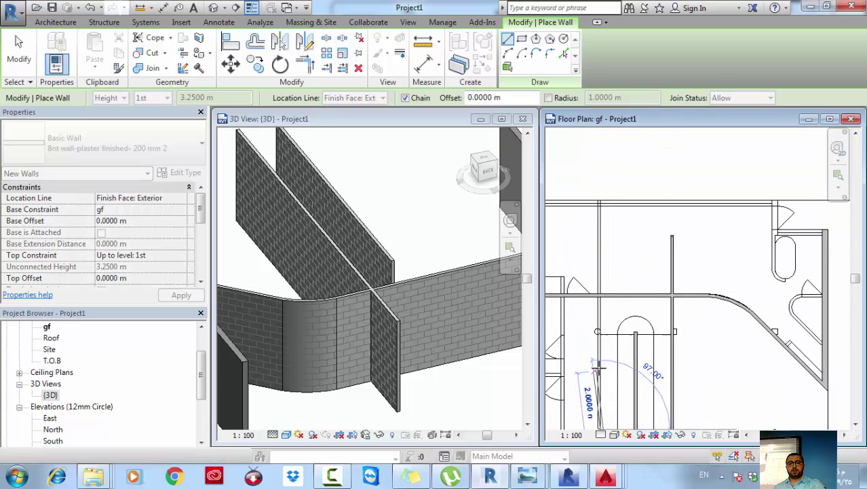
scroll(588, 222, "up", 1)
left_click(602, 202)
scroll(606, 253, "down", 3)
middle_click_drag(638, 257, 762, 224)
key("Escape")
Step: Draw the left rooms' partition about 6.8 m down to the corner, continuing about 3.8 m to the left exterior wall
scroll(687, 267, "up", 1)
left_click(701, 233)
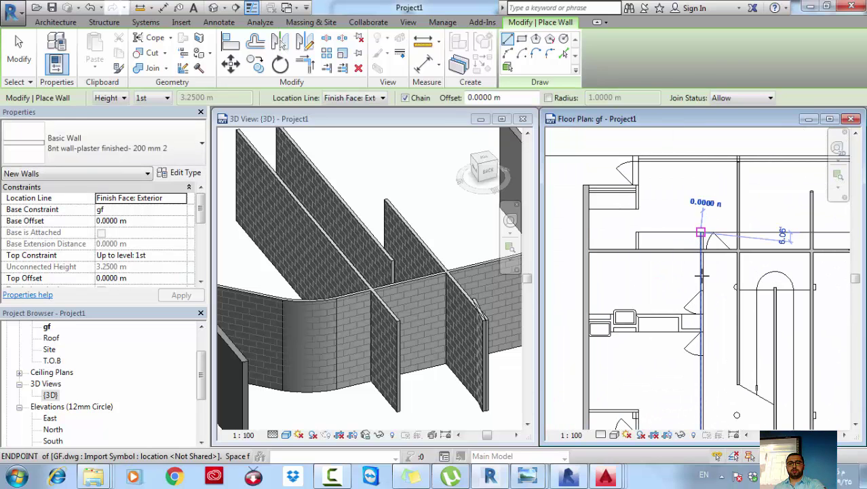
middle_click_drag(710, 300, 697, 229)
scroll(699, 353, "up", 2)
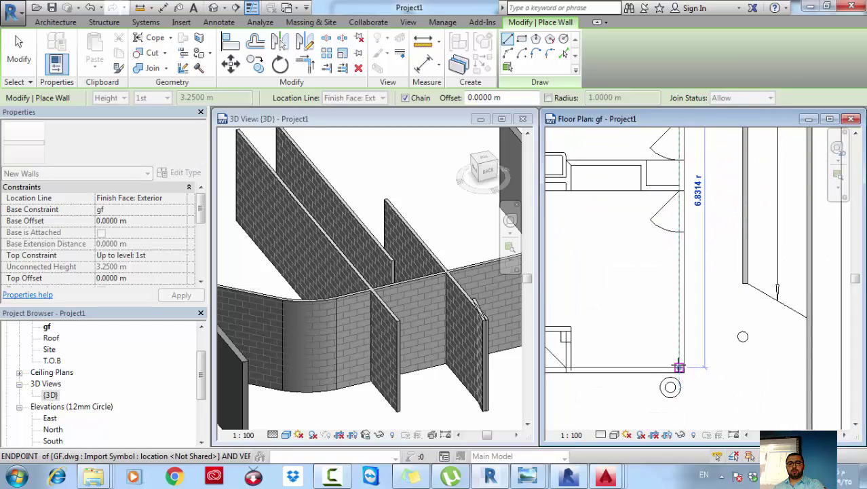
left_click(680, 366)
scroll(673, 349, "down", 2)
middle_click_drag(673, 348, 761, 314)
scroll(675, 328, "up", 2)
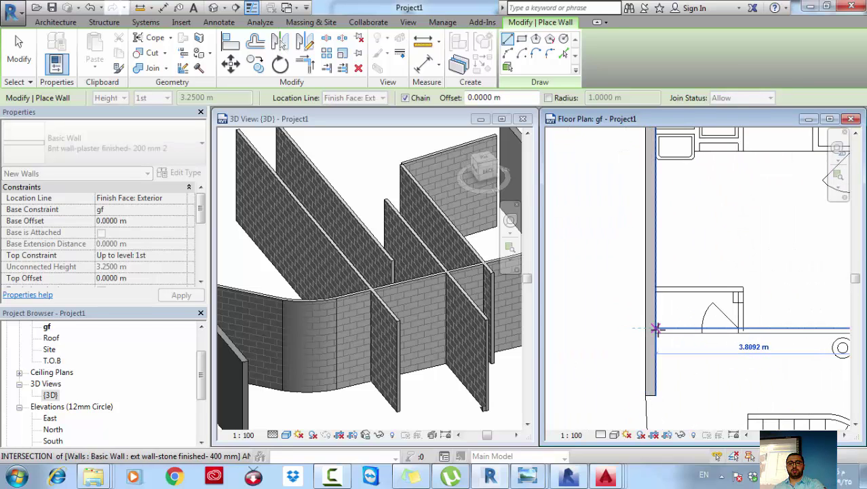
left_click(658, 329)
key("Escape")
Step: Enclose the small closet with a 0.7 m wall up from the lower partition, turning left to the exterior wall
left_click(738, 292)
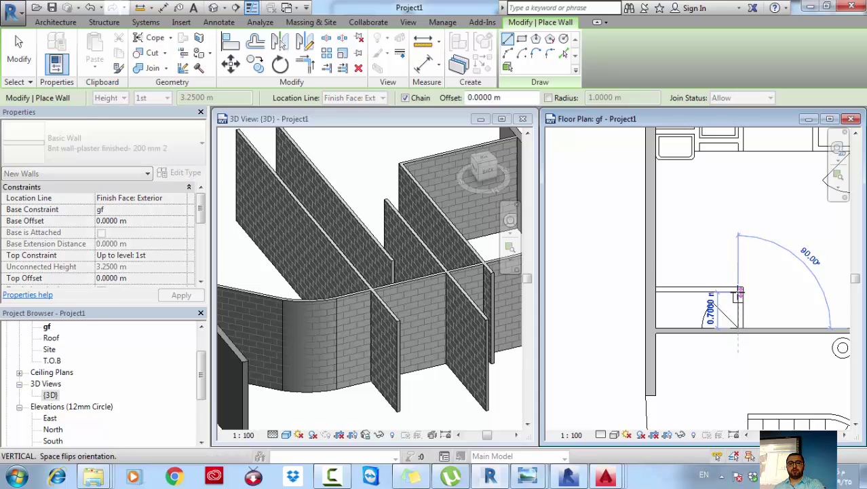
left_click(659, 293)
key("Escape")
Step: Draw the stepped wall chain between the two left rooms along the CAD lines, from the partition around the roughly 1.36 m recess
scroll(705, 300, "down", 2)
middle_click_drag(706, 301, 712, 418)
scroll(794, 329, "up", 4)
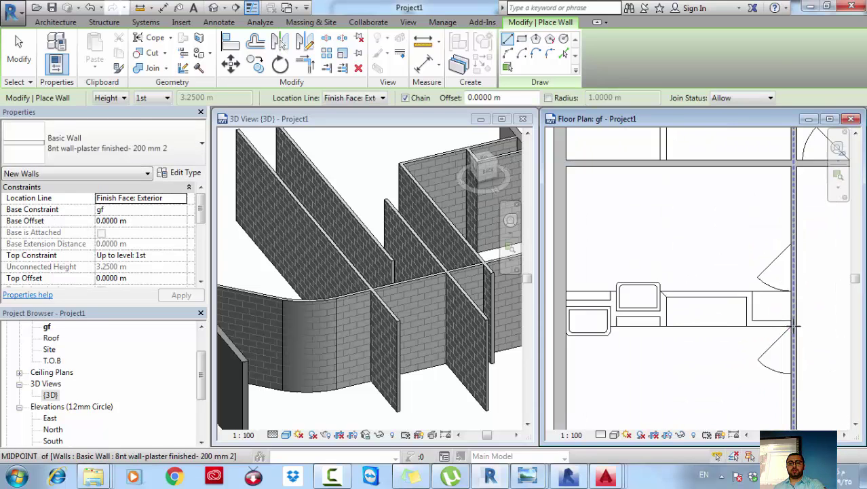
left_click(791, 328)
left_click(724, 328)
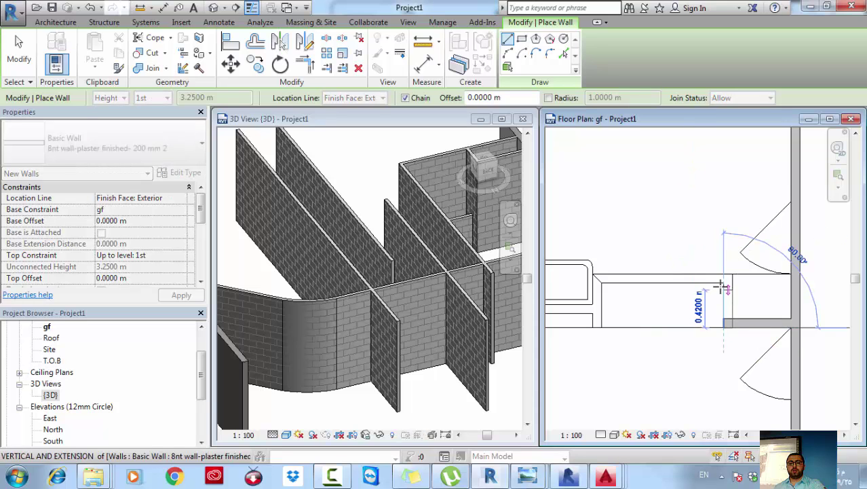
left_click(724, 283)
middle_click_drag(655, 310, 728, 287)
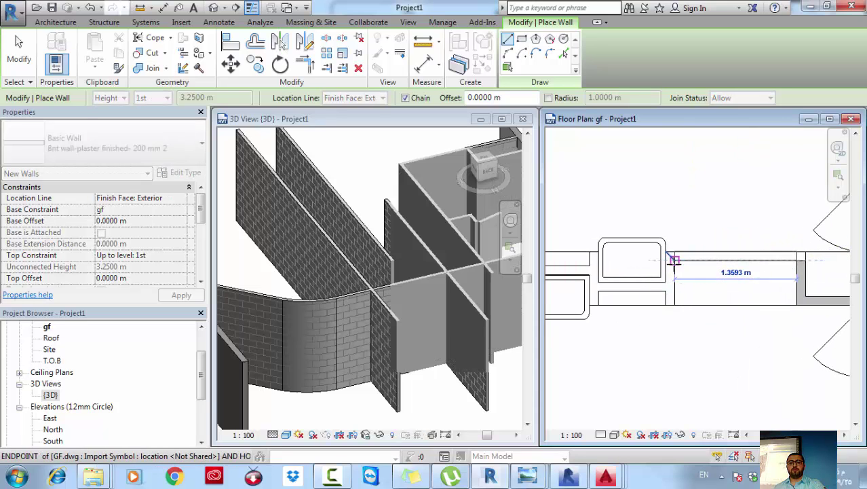
left_click(671, 258)
left_click(675, 306)
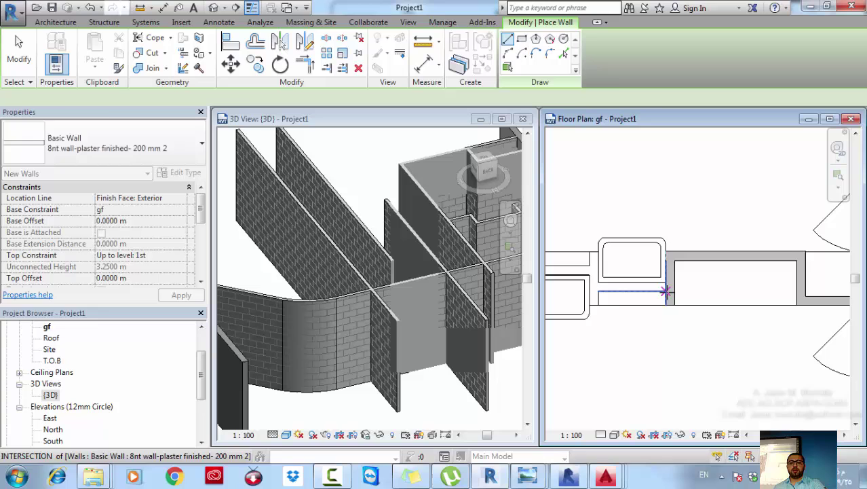
Step: Draw the short horizontal wall below the upper fixture and the short vertical wall along the fixture's left side
left_click(598, 291)
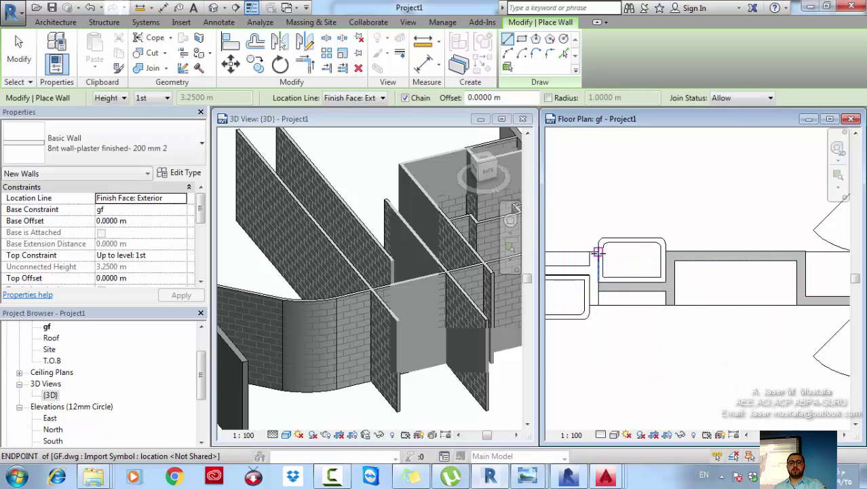
left_click(598, 306)
key("Escape")
Step: Draw a 0.75 m wall above the lower fixture to the left exterior wall, and leave the Wall command
middle_click_drag(570, 279, 677, 285)
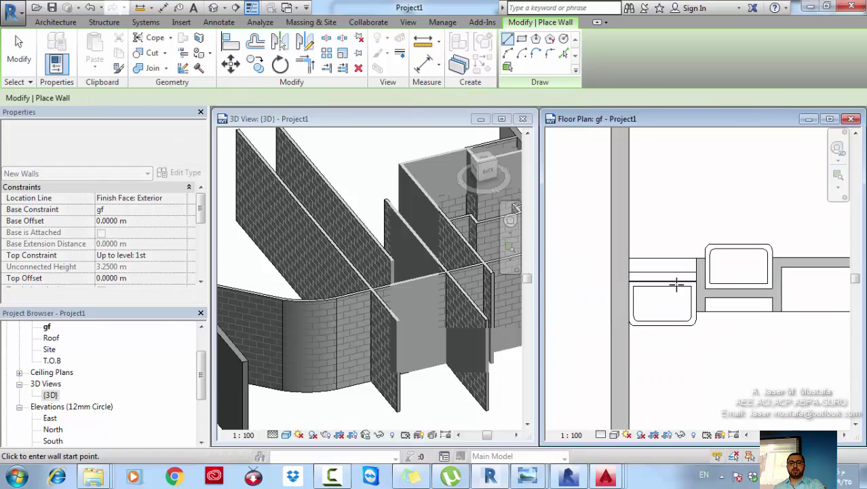
left_click(696, 271)
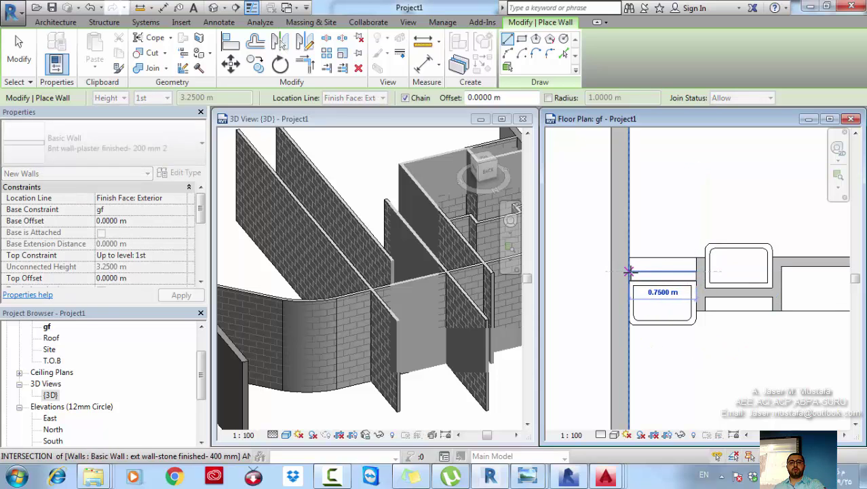
scroll(672, 278, "down", 2)
middle_click_drag(677, 274, 669, 342)
scroll(670, 341, "down", 2)
middle_click_drag(697, 310, 581, 379)
scroll(582, 375, "down", 1)
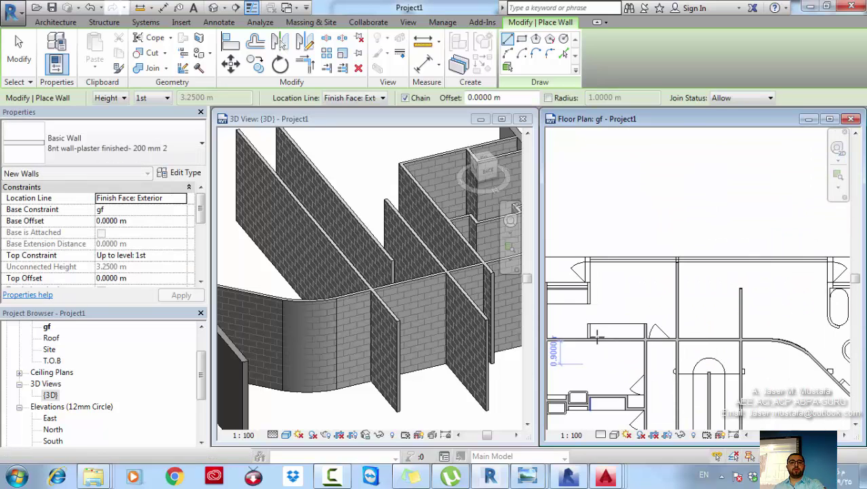
scroll(637, 318, "down", 1)
key("Escape")
Step: Draw an ext wall-stone finished- 400 mm wall from the left exterior wall's upper end rightward to the door jamb on the CAD line
scroll(591, 291, "up", 2)
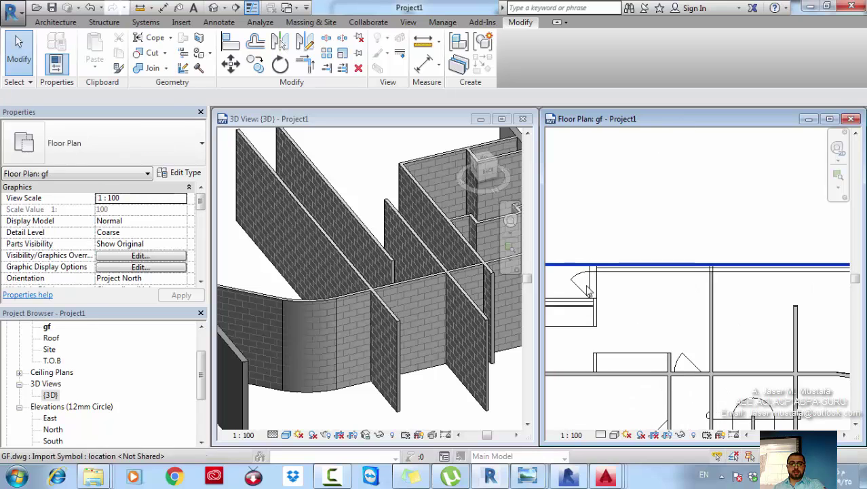
middle_click_drag(605, 315, 683, 297)
left_click(616, 325)
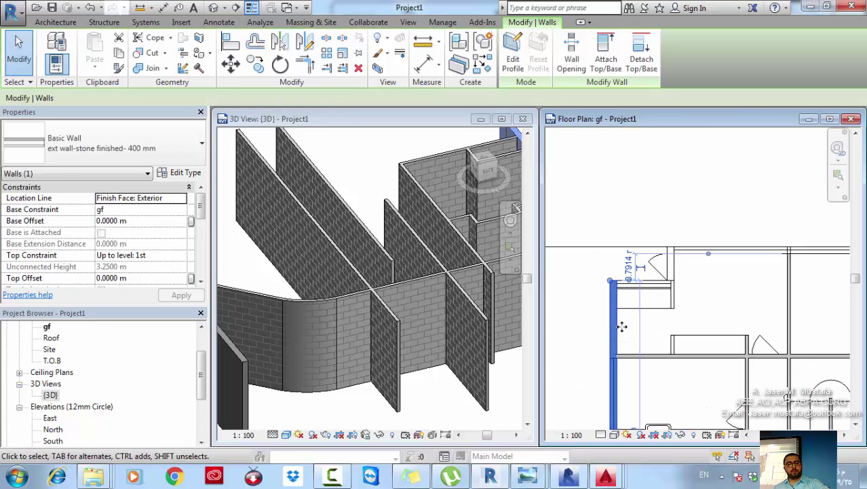
key("s")
scroll(614, 275, "up", 3)
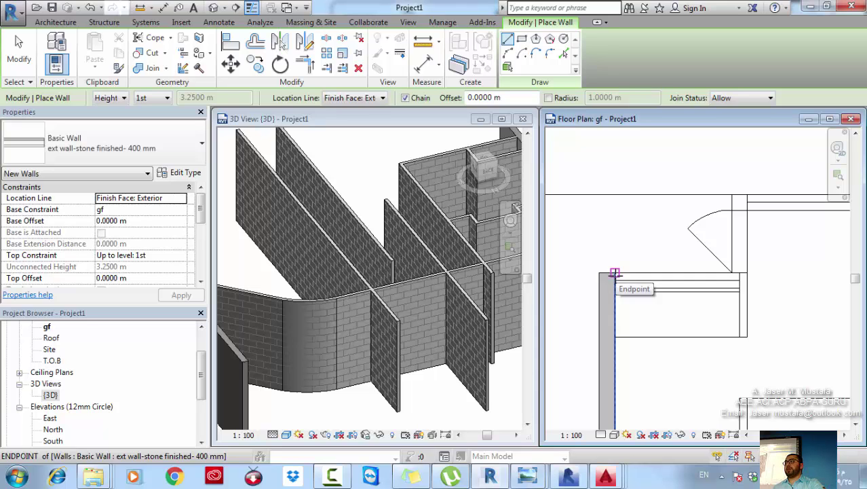
left_click(615, 274)
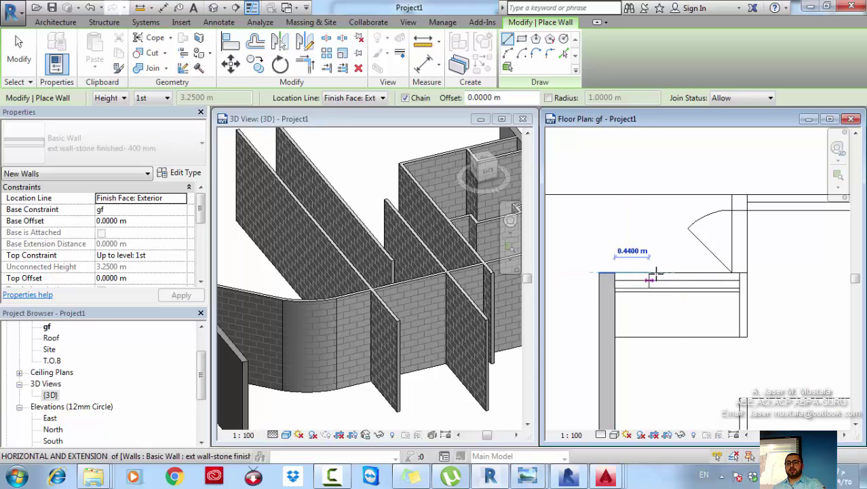
left_click(731, 272)
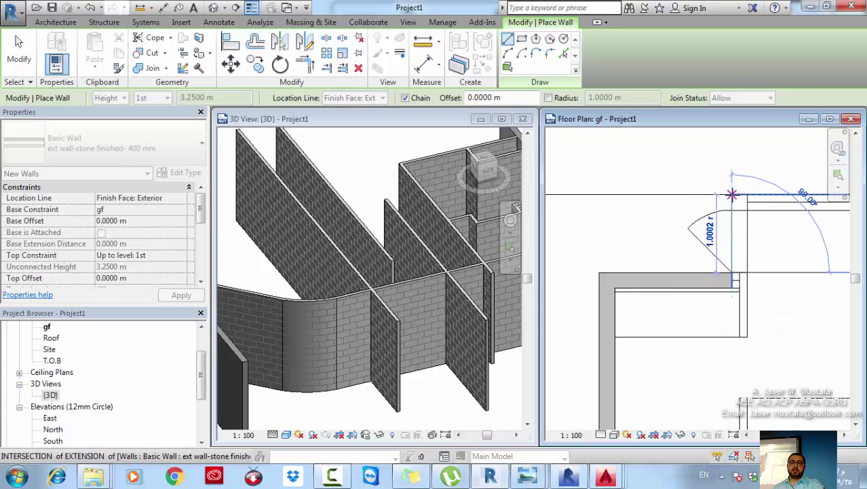
Step: Continue the exterior wall about 1 m up and along the top CAD line to the corner at the upper-right door
middle_click_drag(739, 280, 659, 331)
scroll(673, 309, "down", 3)
middle_click_drag(759, 293, 666, 298)
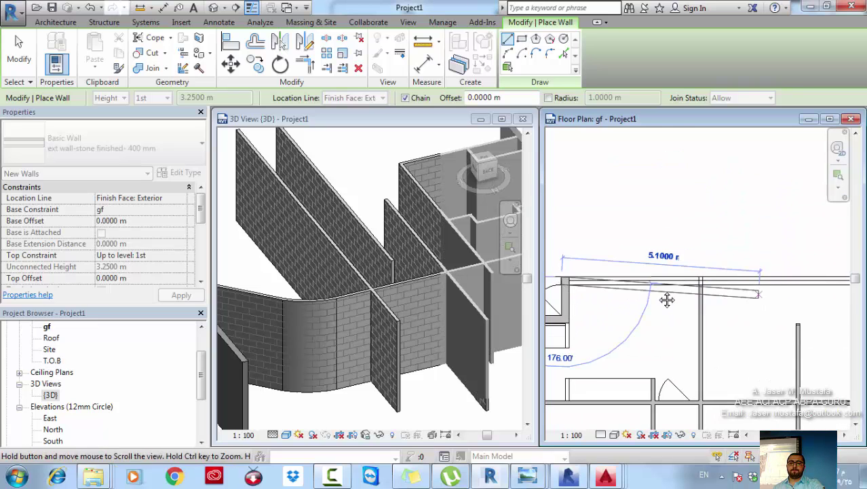
scroll(721, 283, "down", 2)
scroll(757, 280, "up", 3)
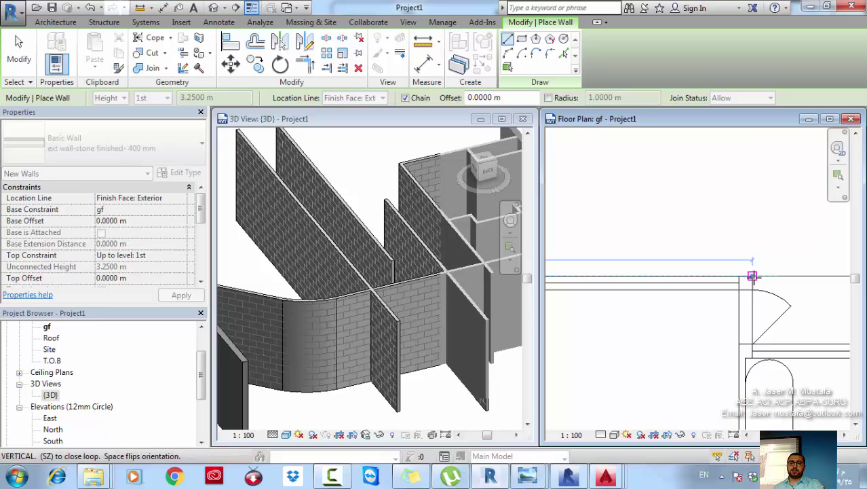
left_click(752, 276)
Step: Run the exterior wall down beside the upper-right door and across to the right exterior wall, and end the Wall command
left_click(753, 344)
middle_click_drag(798, 345, 708, 303)
scroll(707, 303, "down", 1)
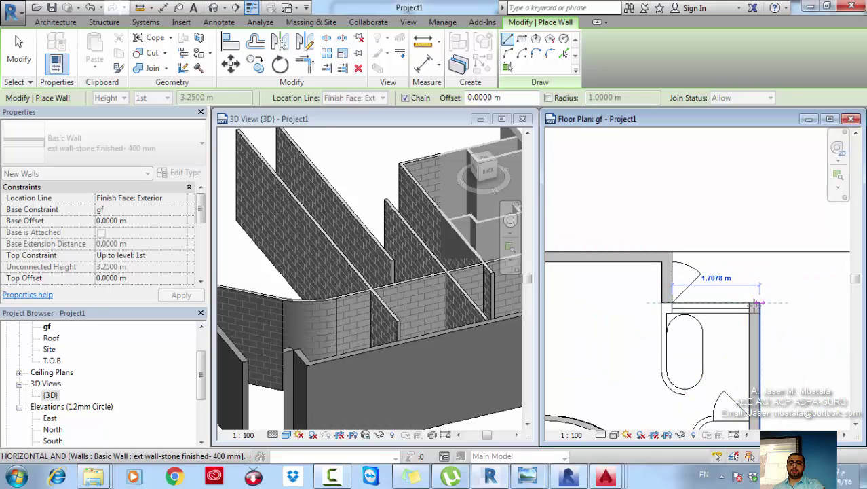
left_click(755, 305)
key("Escape")
scroll(701, 323, "down", 2)
key("Escape")
Step: Use Pick Lines to create 8nt wall-plaster finished- 200 mm 2 walls on the rounded closet's outer diagonal and upper horizontal CAD lines
middle_click_drag(712, 416, 741, 326)
left_click(724, 306)
key("c")
key("s")
scroll(759, 303, "up", 2)
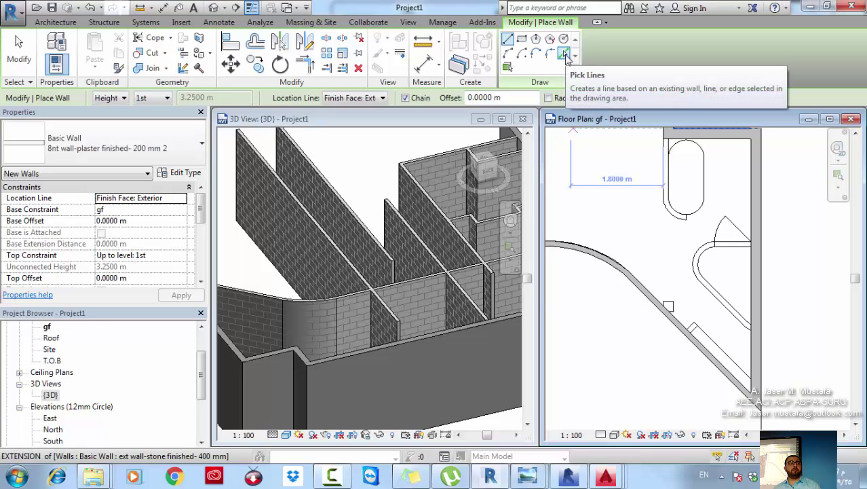
left_click(564, 55)
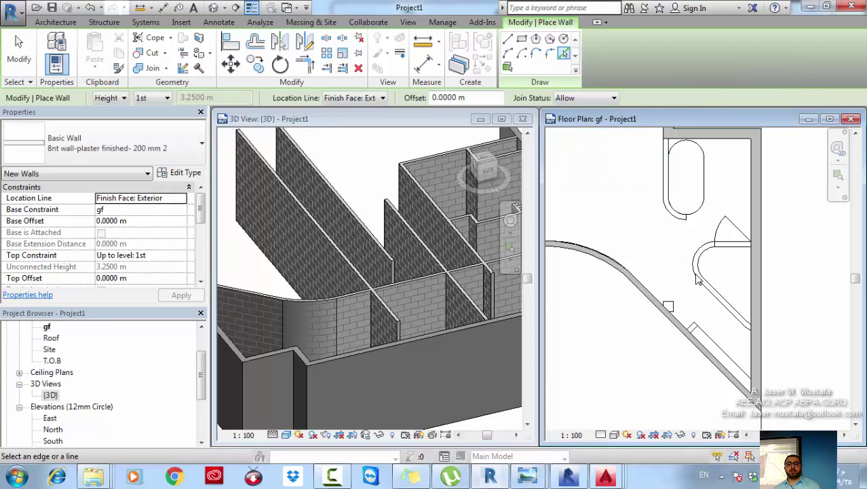
left_click(717, 306)
scroll(718, 267, "up", 2)
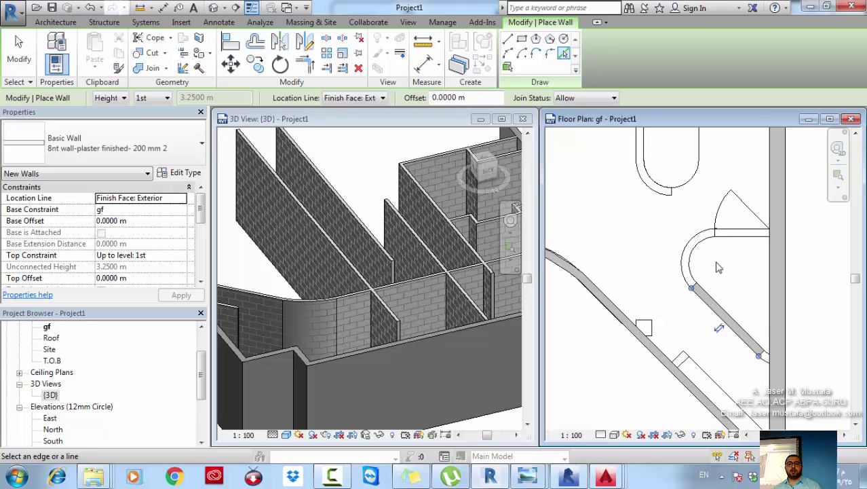
scroll(720, 267, "up", 2)
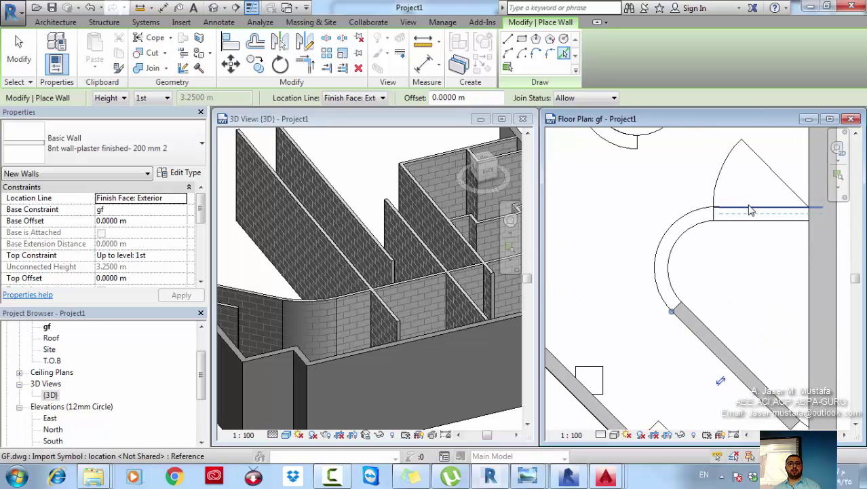
left_click(750, 209)
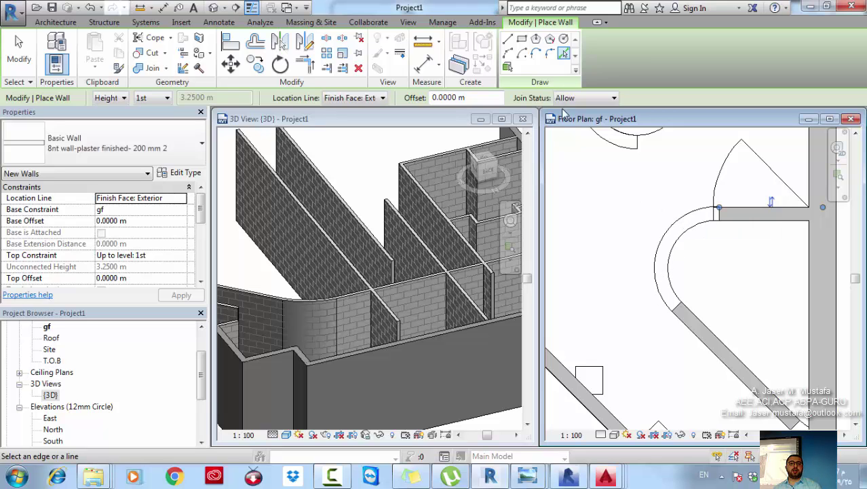
Step: Join the closet's horizontal and diagonal walls with a three-point arc wall of about 0.4 m radius along the CAD curve
left_click(507, 54)
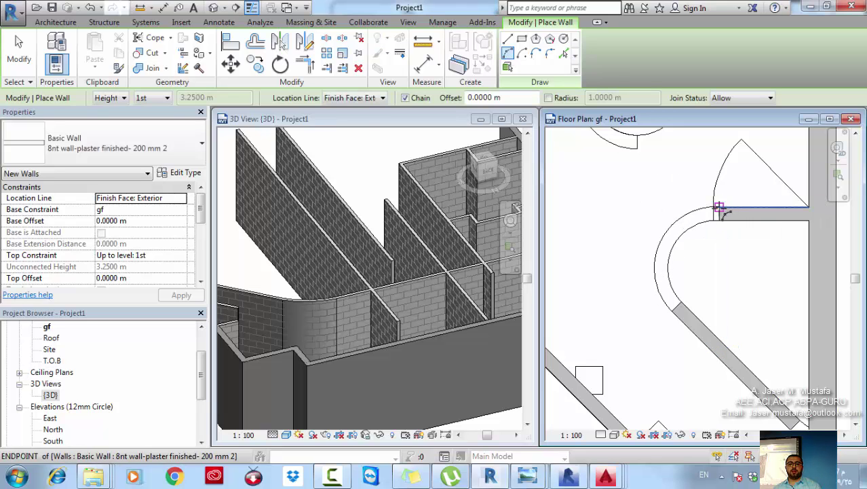
left_click(718, 207)
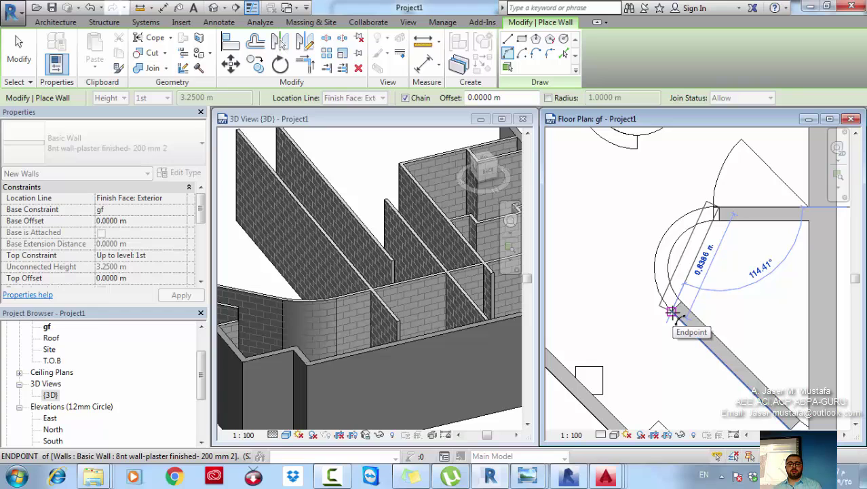
left_click(672, 312)
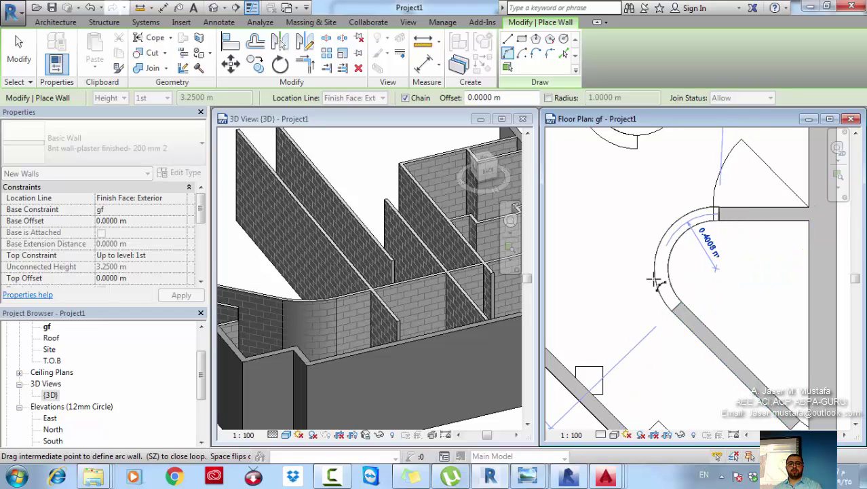
left_click(659, 249)
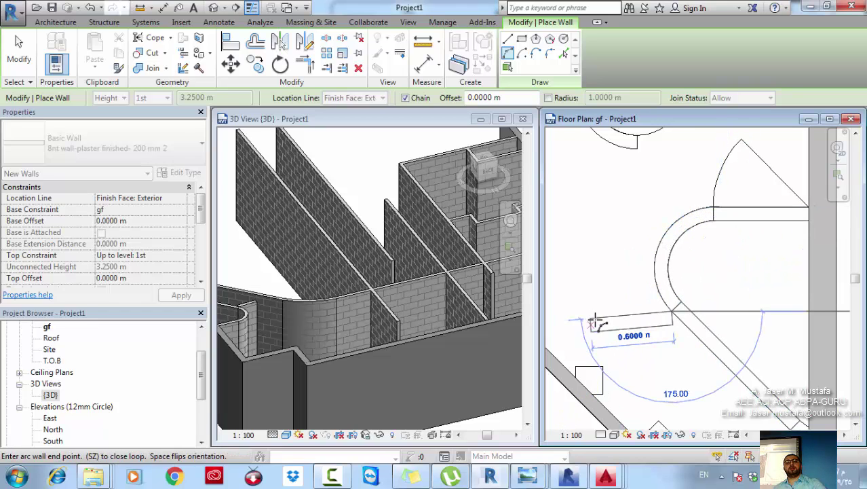
key("Escape")
key("Escape")
scroll(660, 321, "down", 2)
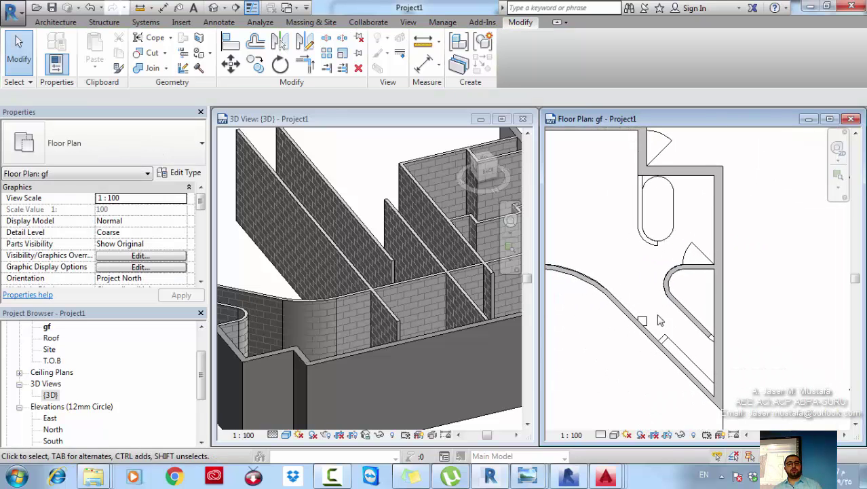
Step: Create a matching interior wall from the outer vertical CAD line left of the oval fixture near the upper-right corner
middle_click_drag(621, 242, 660, 300)
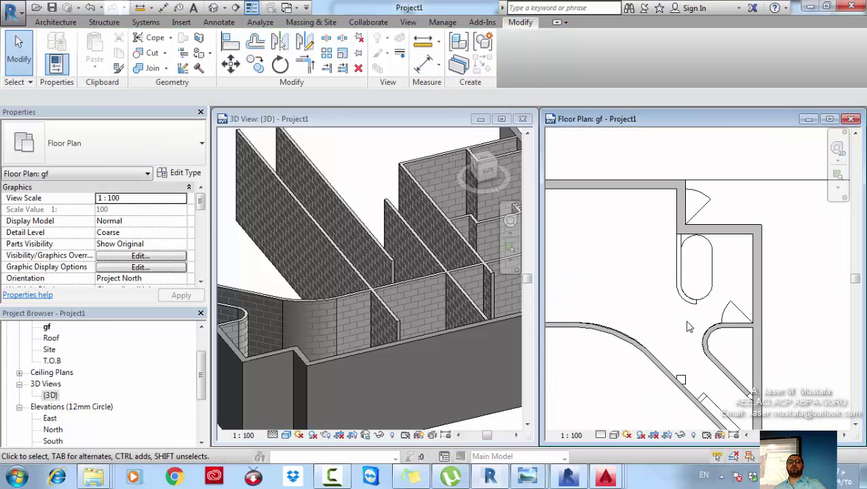
left_click(713, 363)
key("c")
key("s")
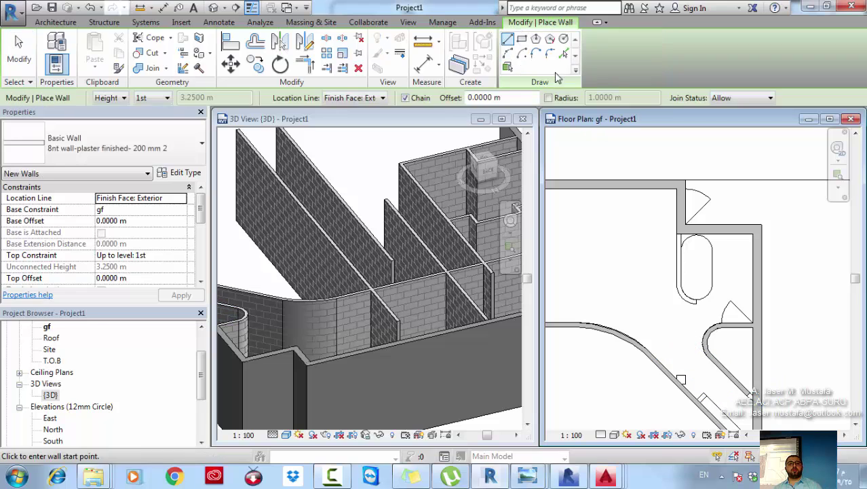
left_click(564, 55)
scroll(677, 265, "up", 4)
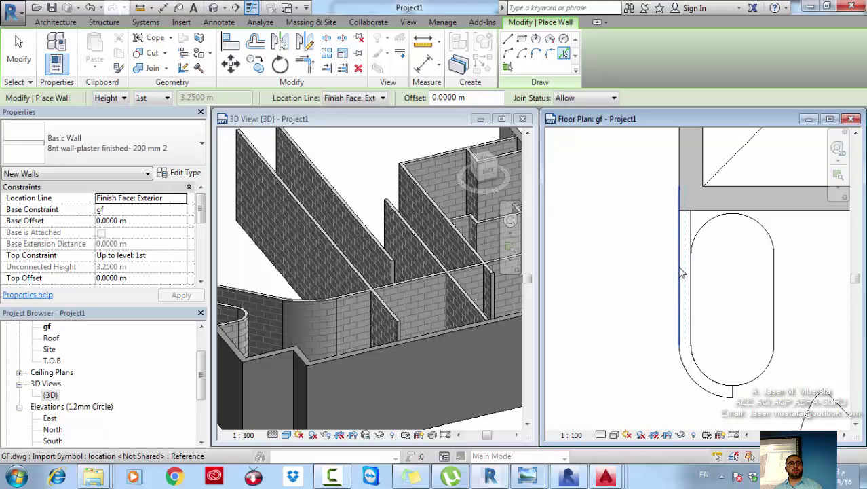
left_click(682, 272)
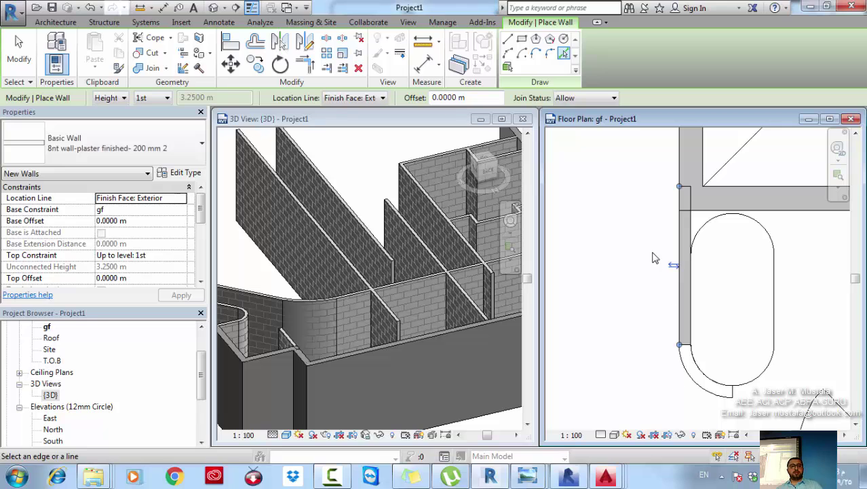
Step: Trim the wall beside the oval fixture to the inner face of the upper exterior wall
left_click(343, 68)
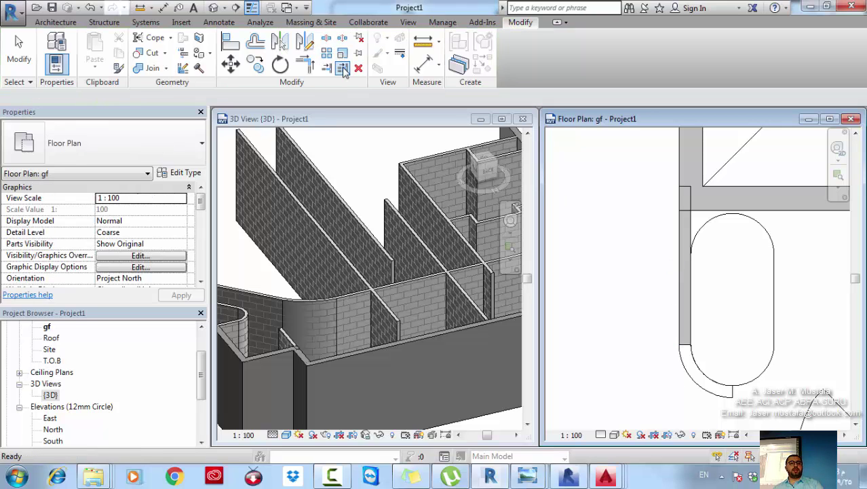
left_click(705, 216)
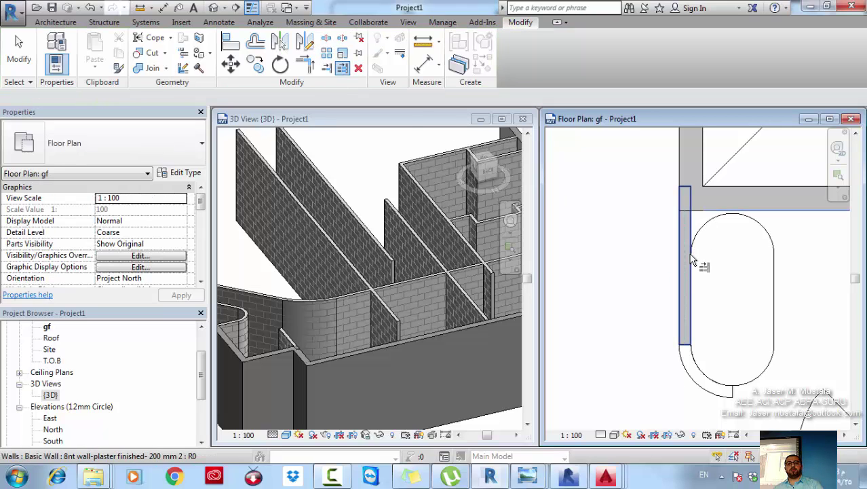
key("Escape")
scroll(649, 346, "down", 3)
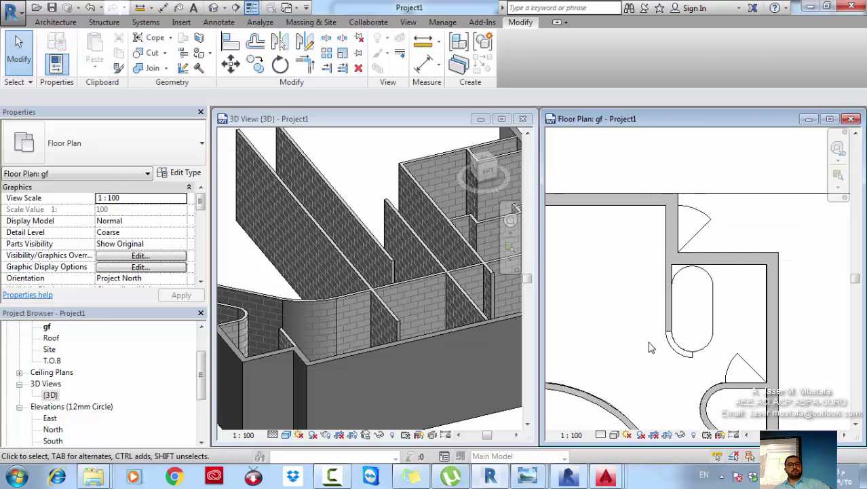
scroll(669, 366, "up", 1)
Step: Add a 90° arc wall of about 0.45 m radius from the fixture wall's lower end along the CAD curve, and leave the Wall command
left_click(665, 286)
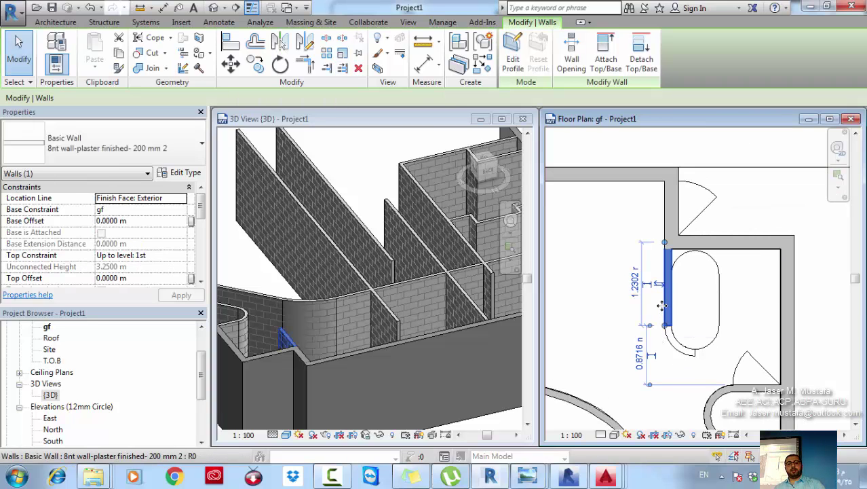
key("c")
key("s")
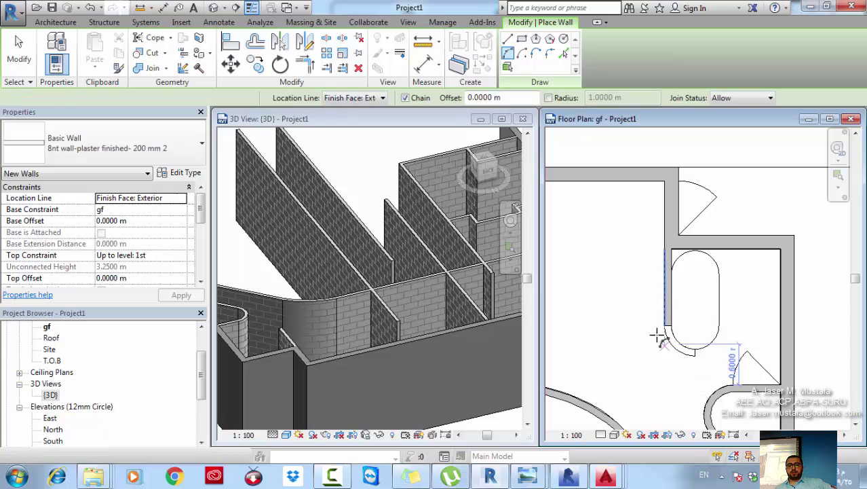
left_click(659, 326)
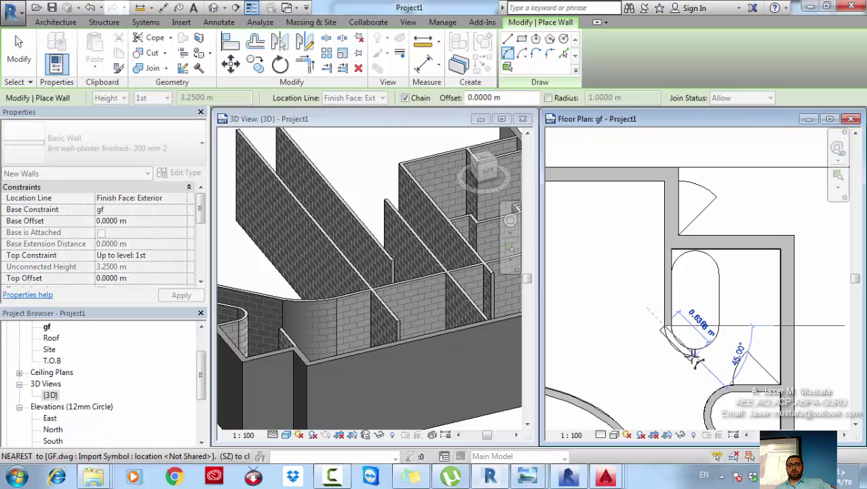
scroll(688, 357, "up", 2)
scroll(695, 357, "up", 2)
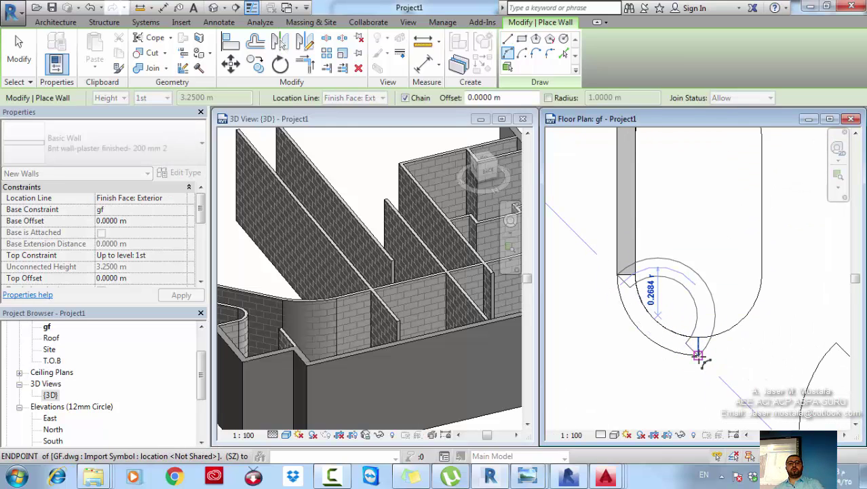
left_click(699, 354)
left_click(654, 344)
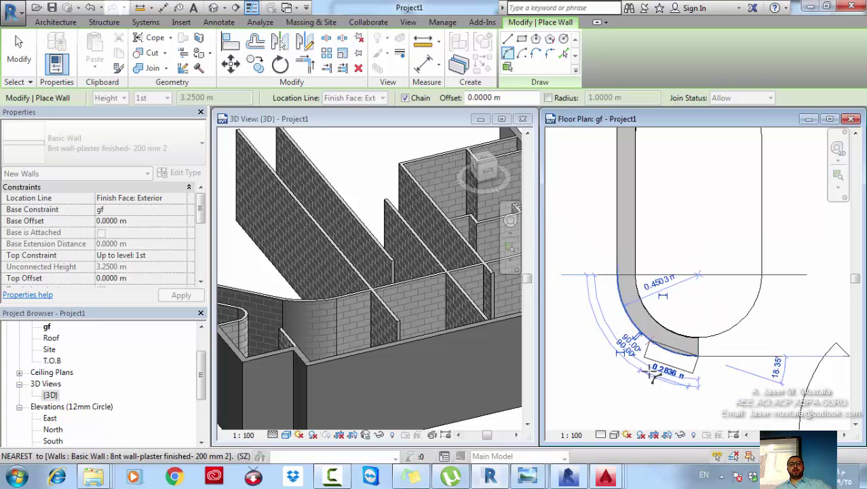
scroll(637, 360, "down", 5)
key("Escape")
key("Escape")
scroll(672, 285, "down", 3)
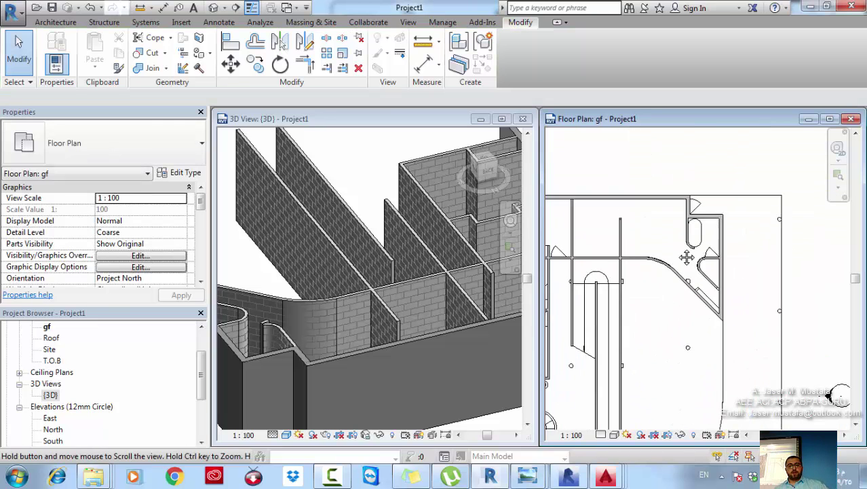
Step: Draw an 8nt wall-plaster finished- 200 mm 2 wall along the diagonal CAD line from the door by the ramp wall toward the curved facade
middle_click_drag(634, 296, 660, 292)
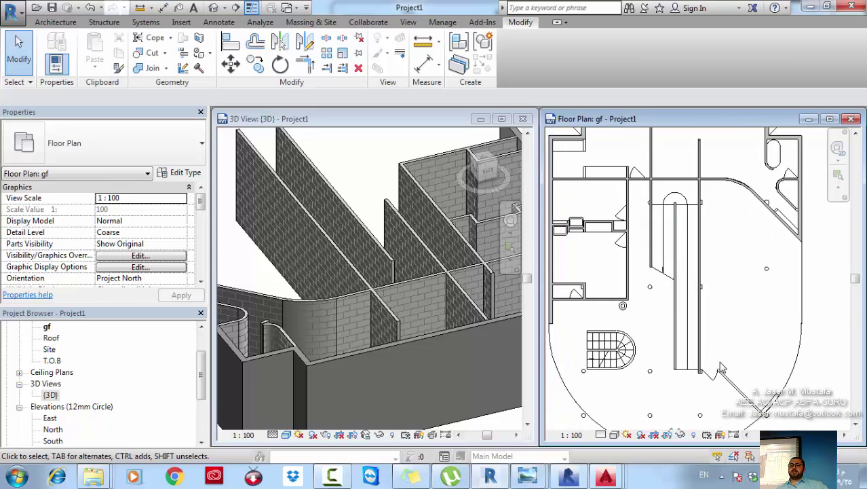
middle_click_drag(719, 365, 707, 324)
left_click(686, 290)
middle_click_drag(734, 357, 735, 338)
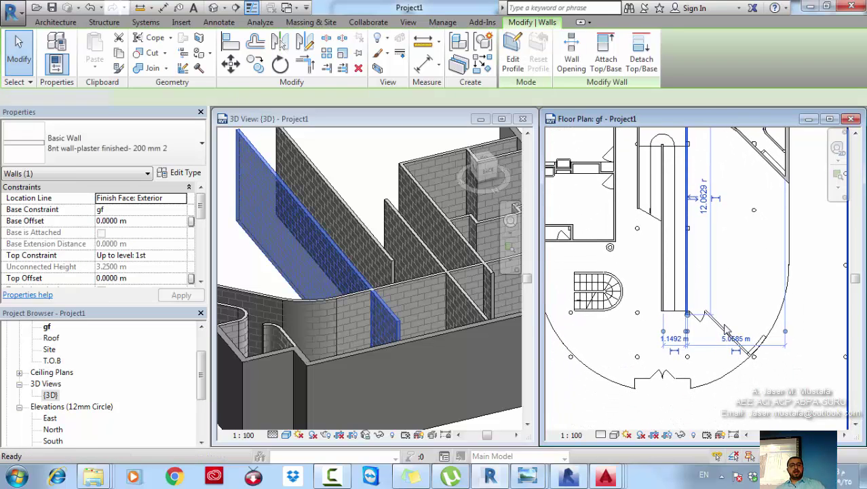
key("c")
key("s")
scroll(718, 322, "up", 6)
left_click(670, 279)
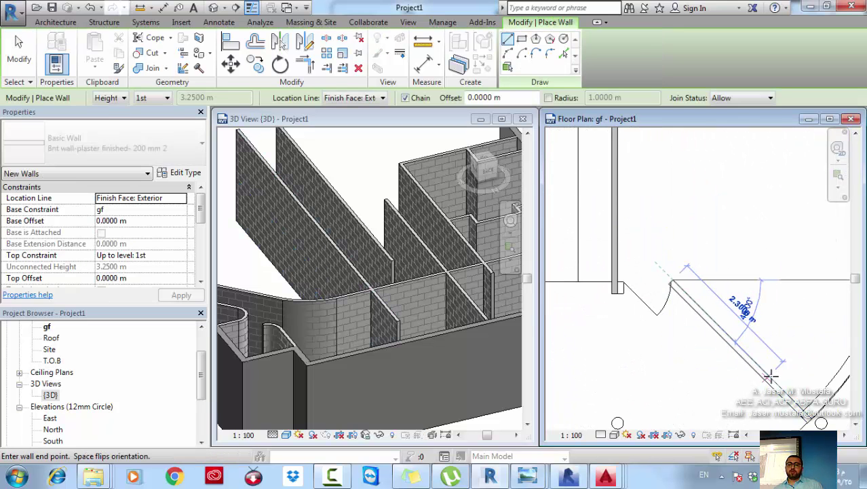
left_click(811, 418)
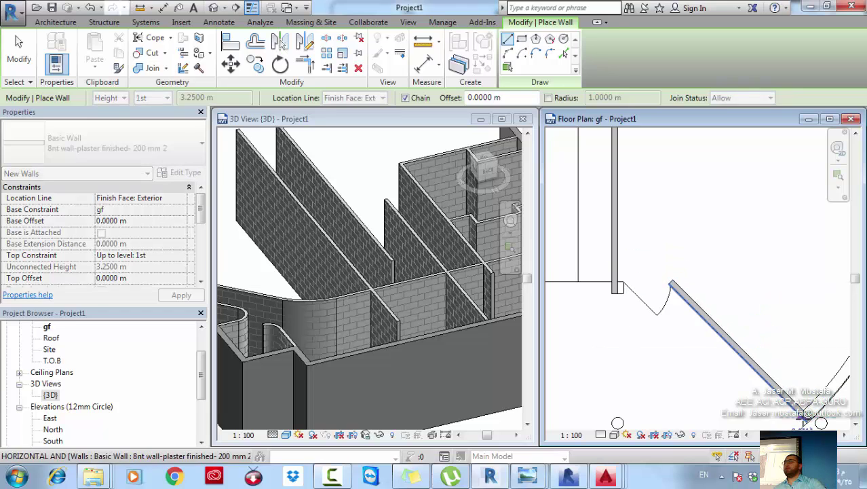
key("Escape")
key("Escape")
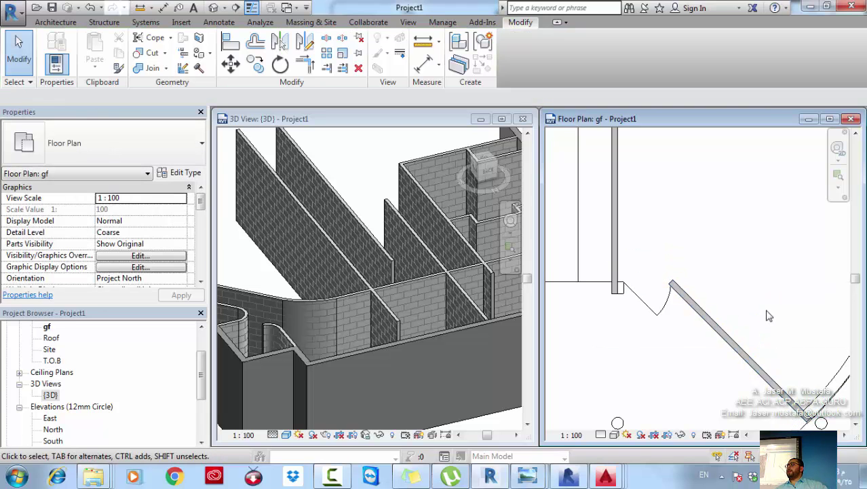